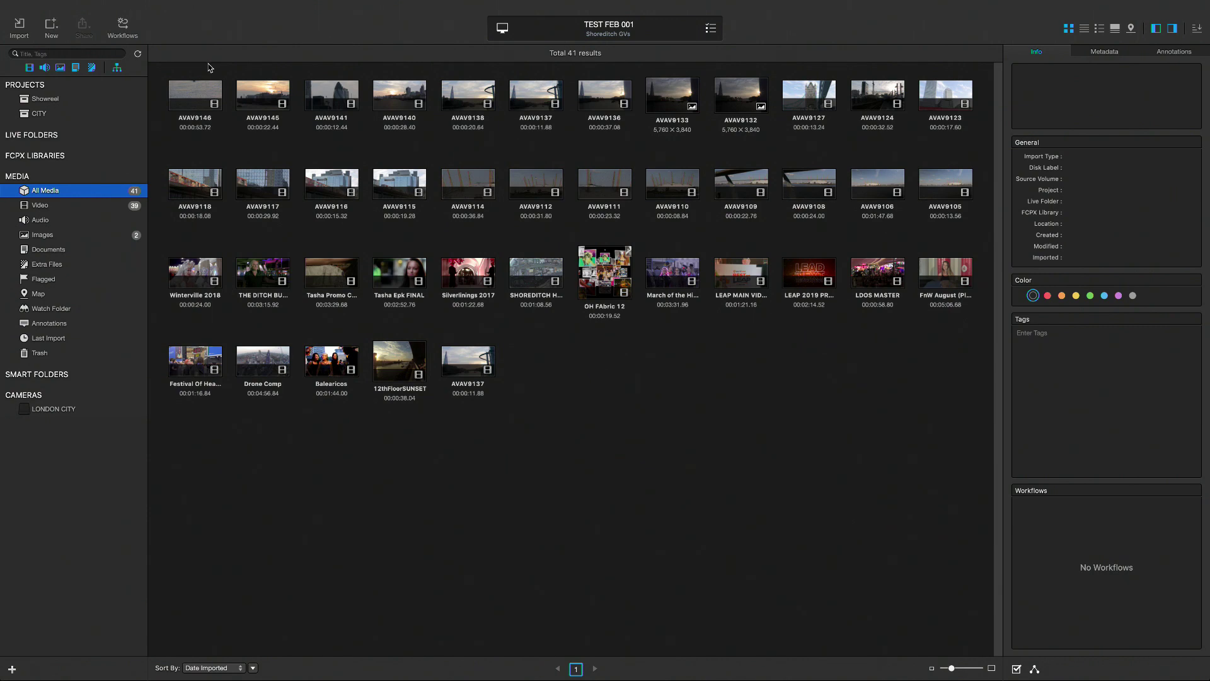
# Start a new smart folder with the rule Date Imported is within the last 1 days.
pyautogui.click(52, 28)
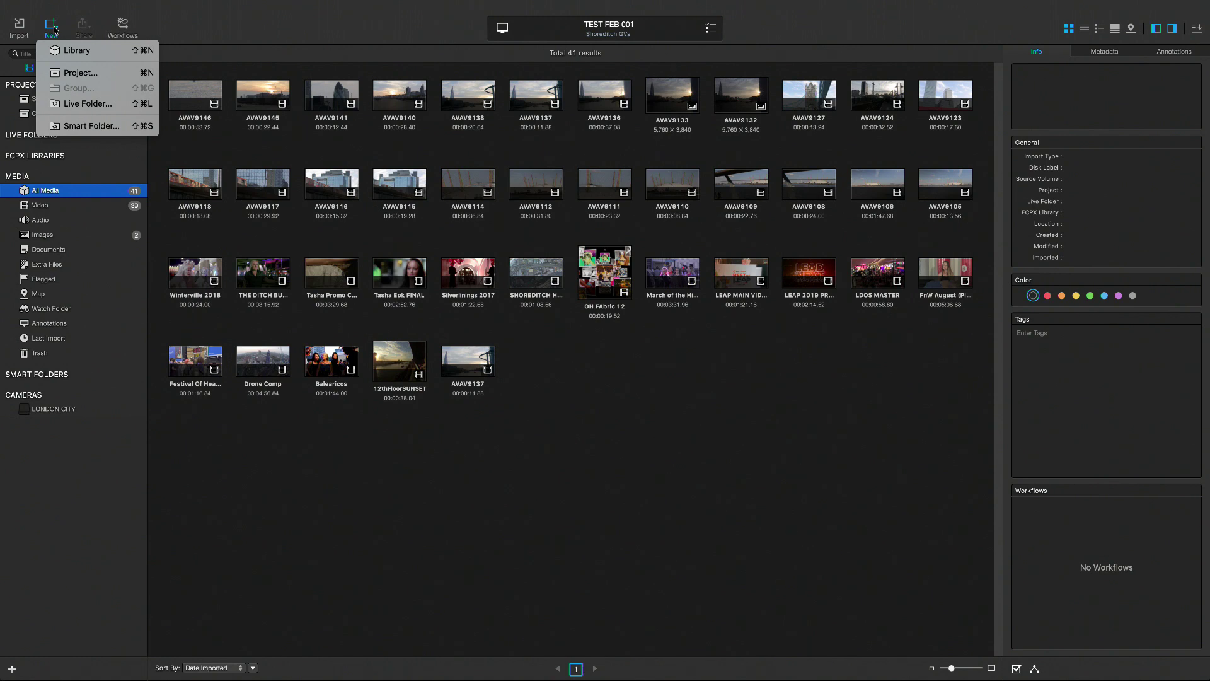
pyautogui.click(77, 126)
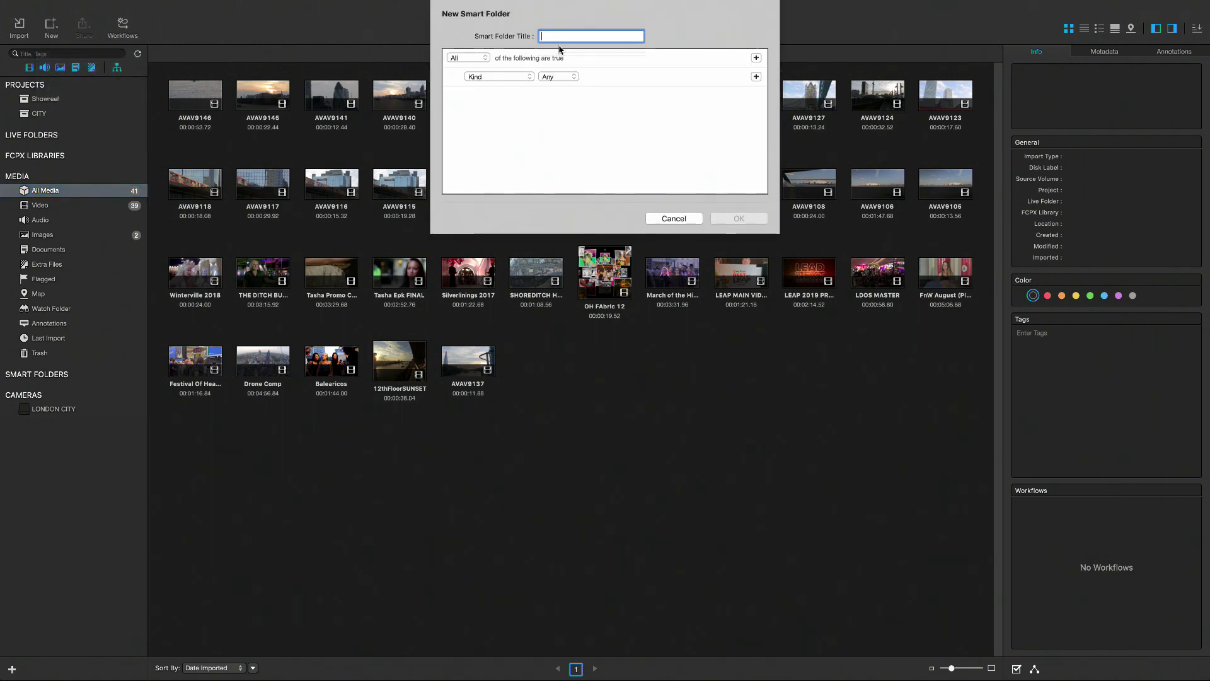
pyautogui.click(520, 76)
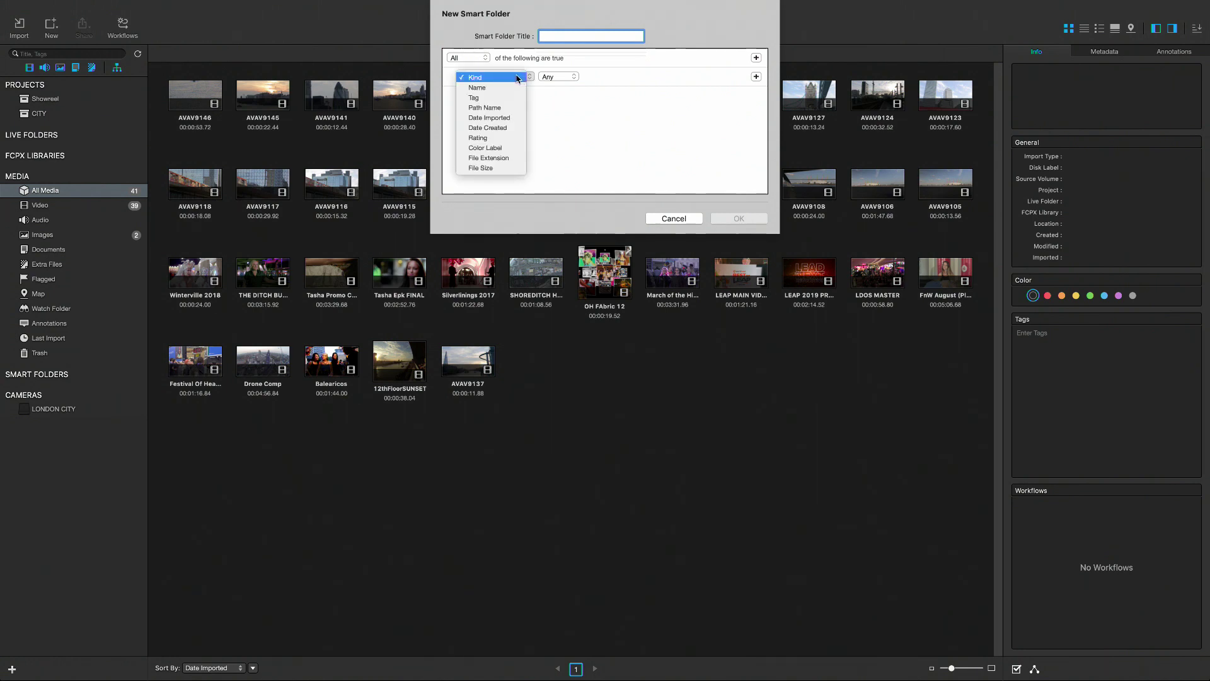
pyautogui.click(498, 118)
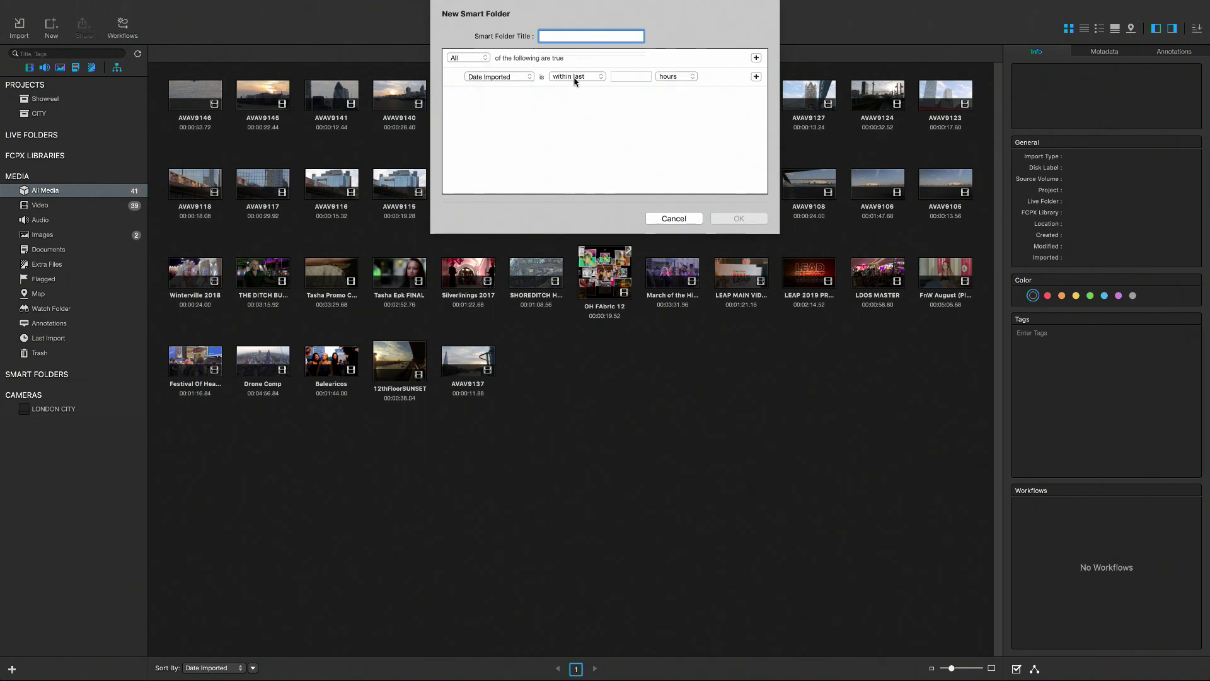
pyautogui.click(583, 80)
pyautogui.click(586, 81)
pyautogui.click(633, 76)
pyautogui.write('1')
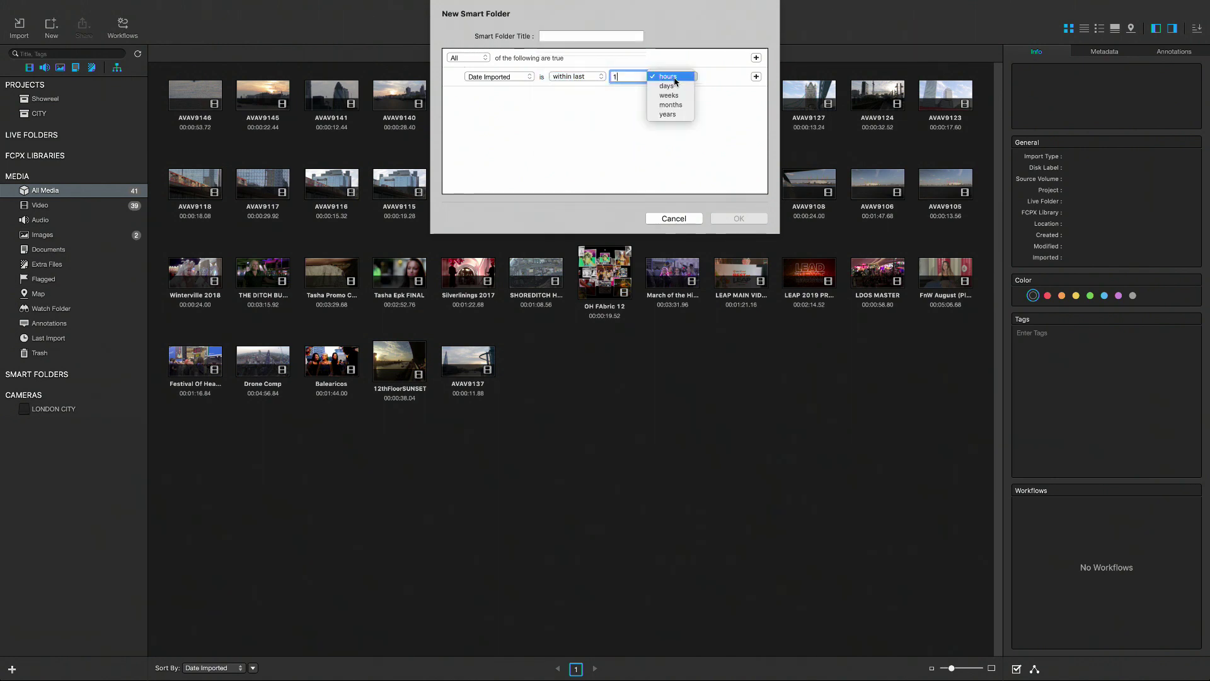
pyautogui.click(676, 78)
pyautogui.click(669, 86)
# Name the smart folder 'Last Day', create it, and view its contents.
pyautogui.press('Tab')
pyautogui.write('Last Day')
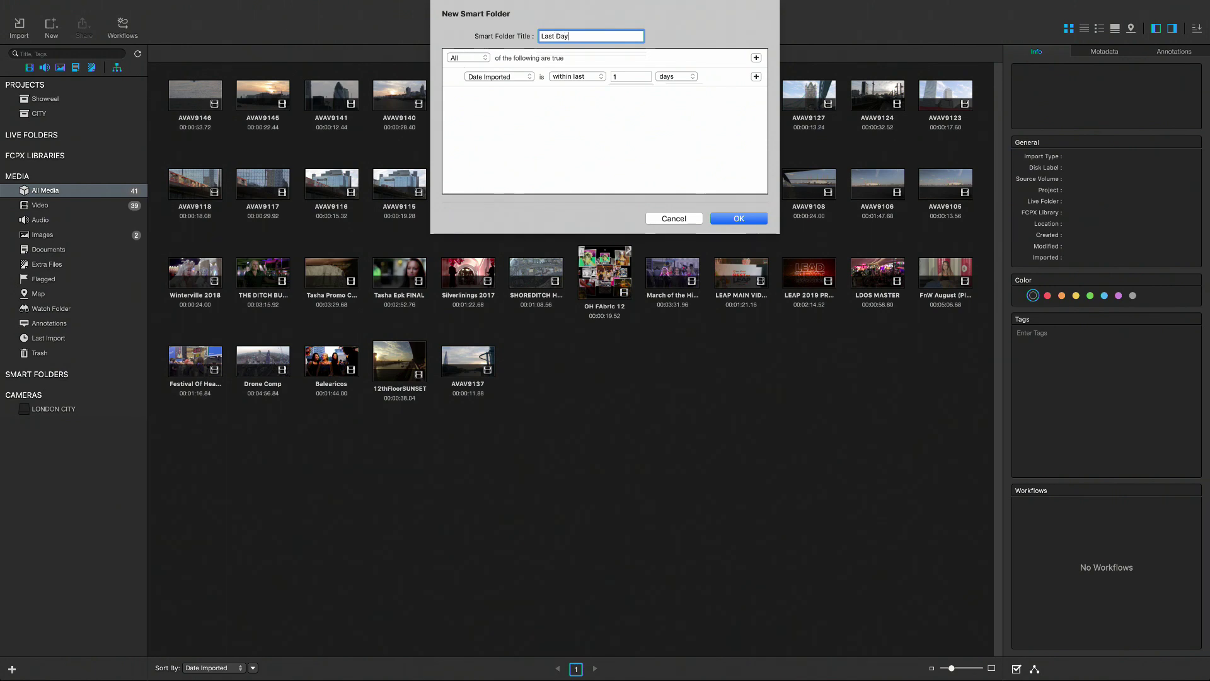
pyautogui.click(733, 219)
pyautogui.click(29, 391)
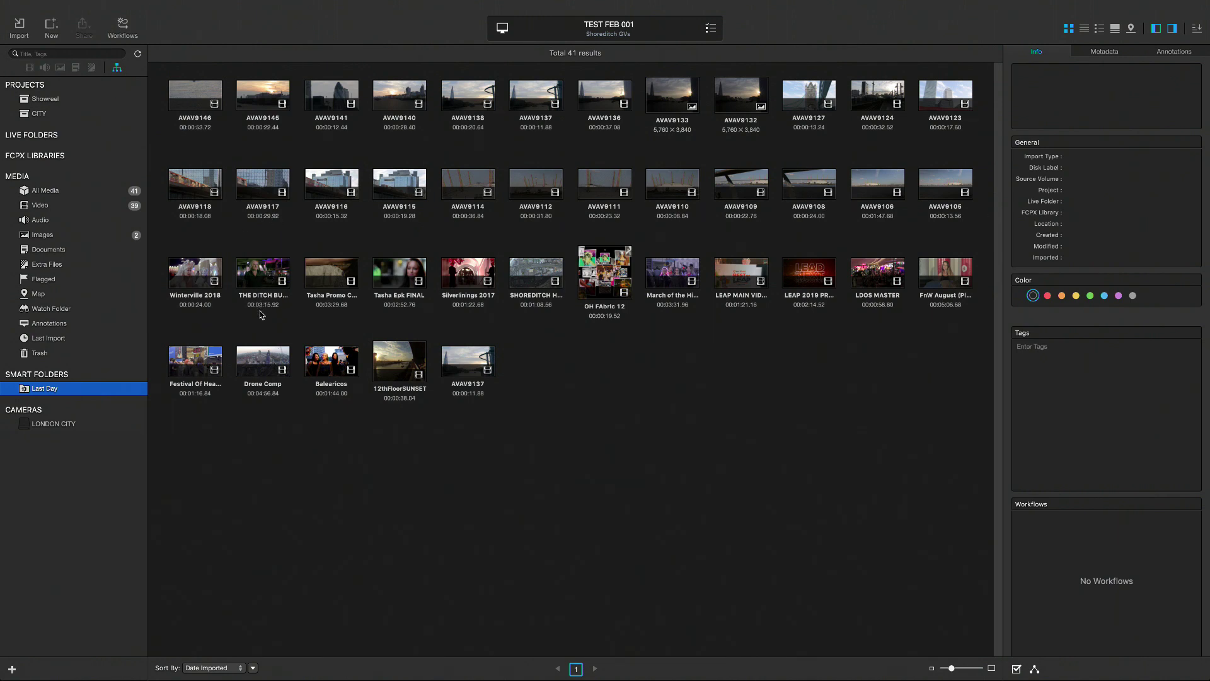
# Create a 'Last Month creation' smart folder with the rule Date Created within the last months.
pyautogui.click(51, 25)
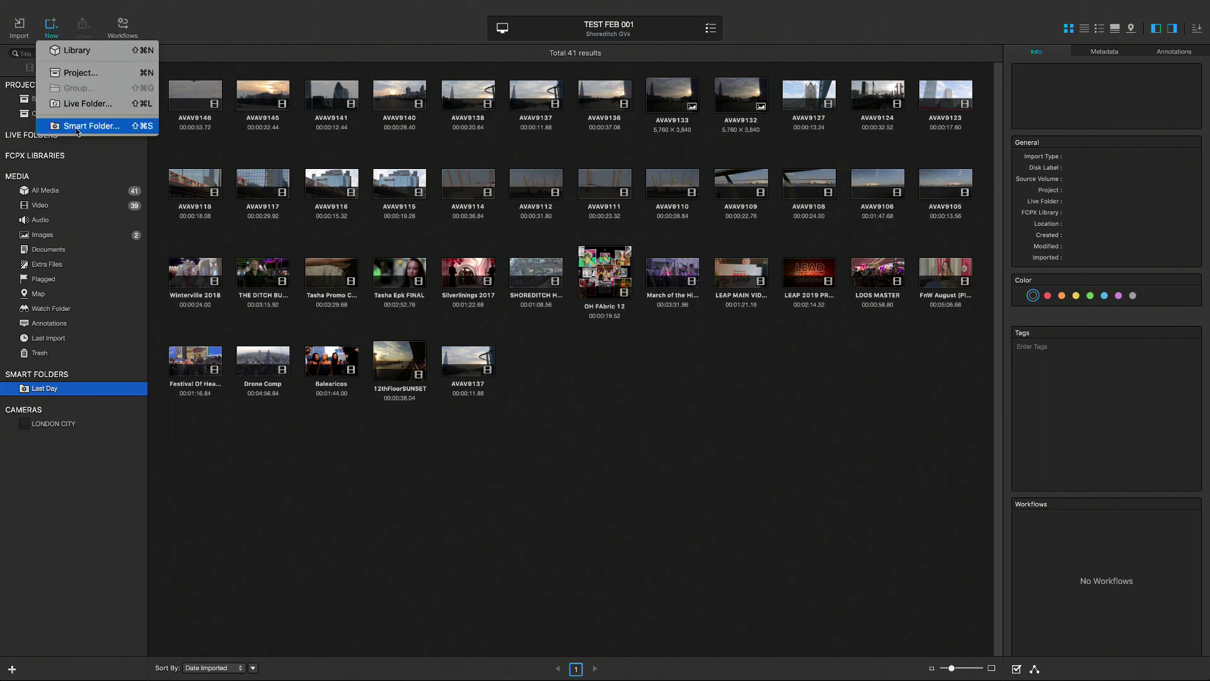
pyautogui.click(78, 129)
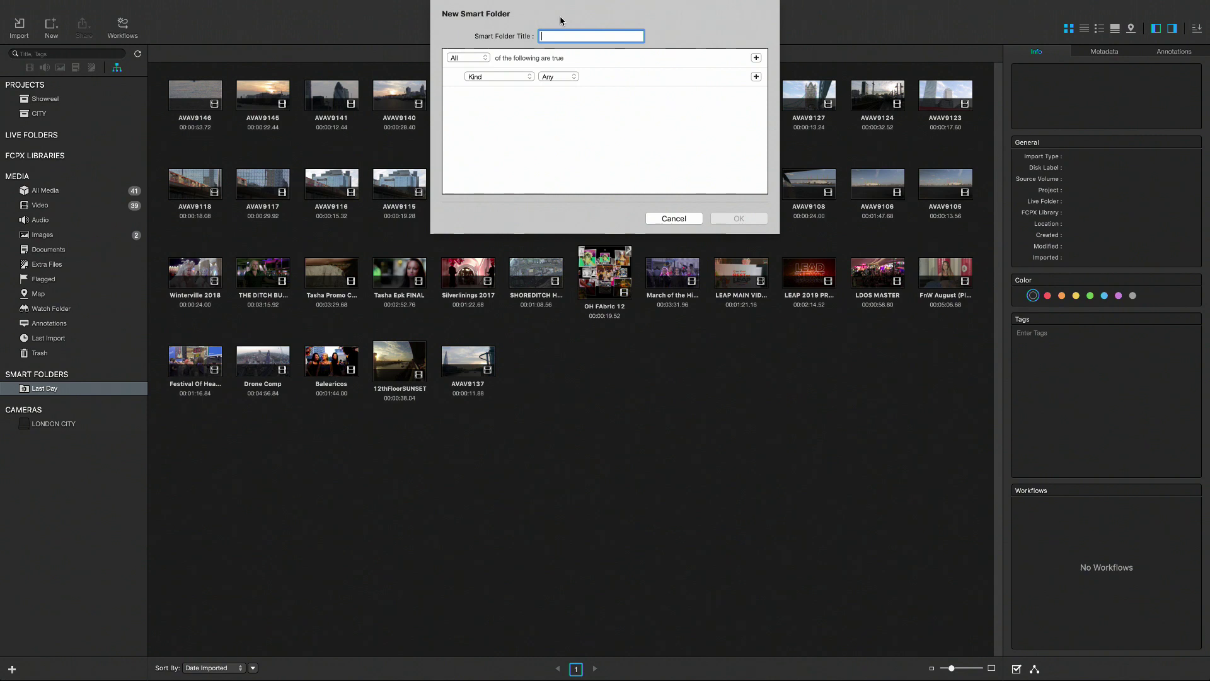
pyautogui.write('Last M')
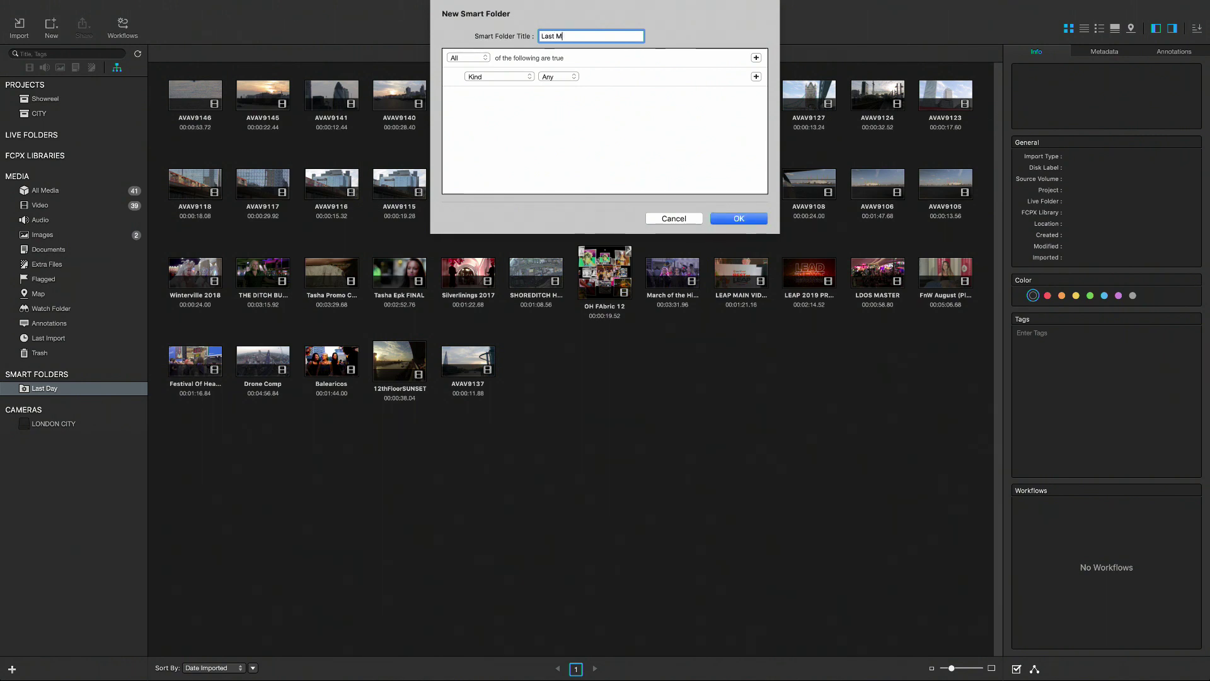
pyautogui.write('onth crea')
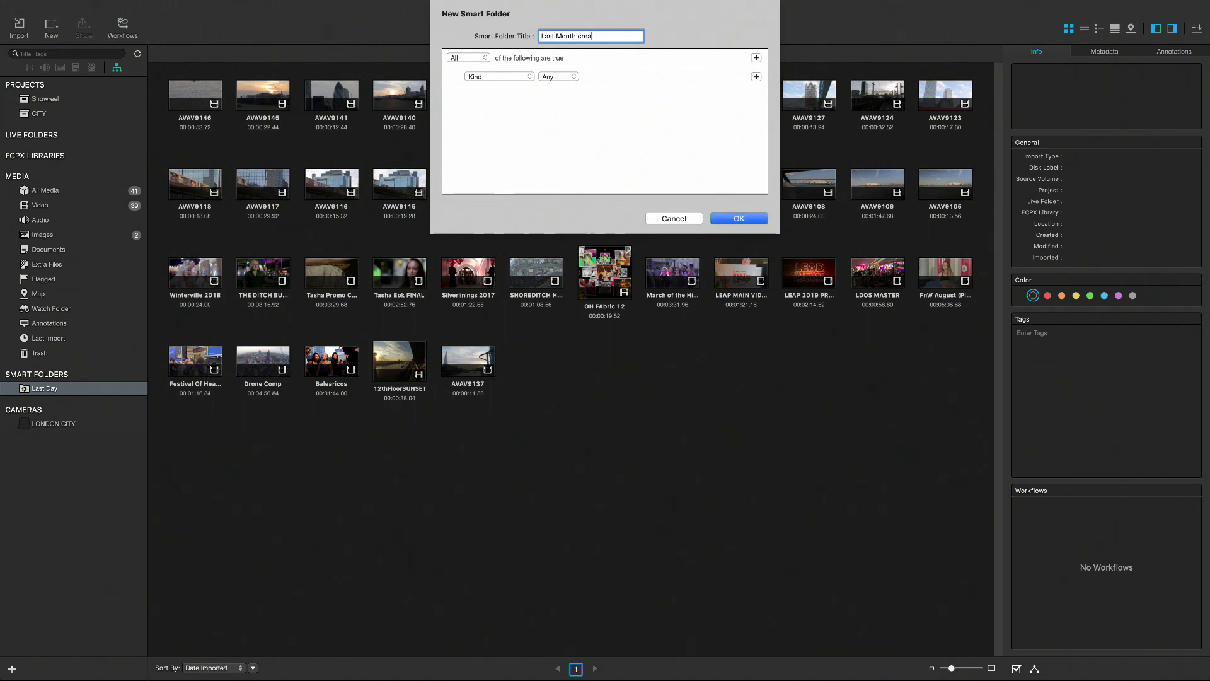
pyautogui.write('tion')
pyautogui.click(501, 78)
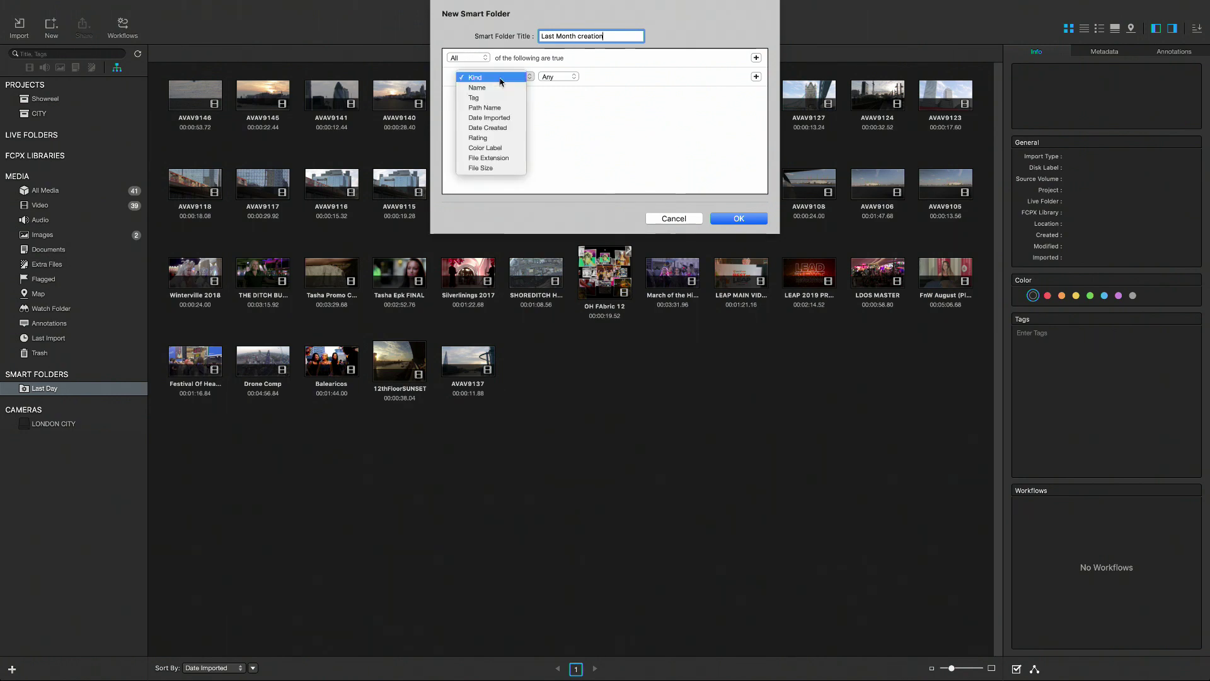
pyautogui.click(502, 128)
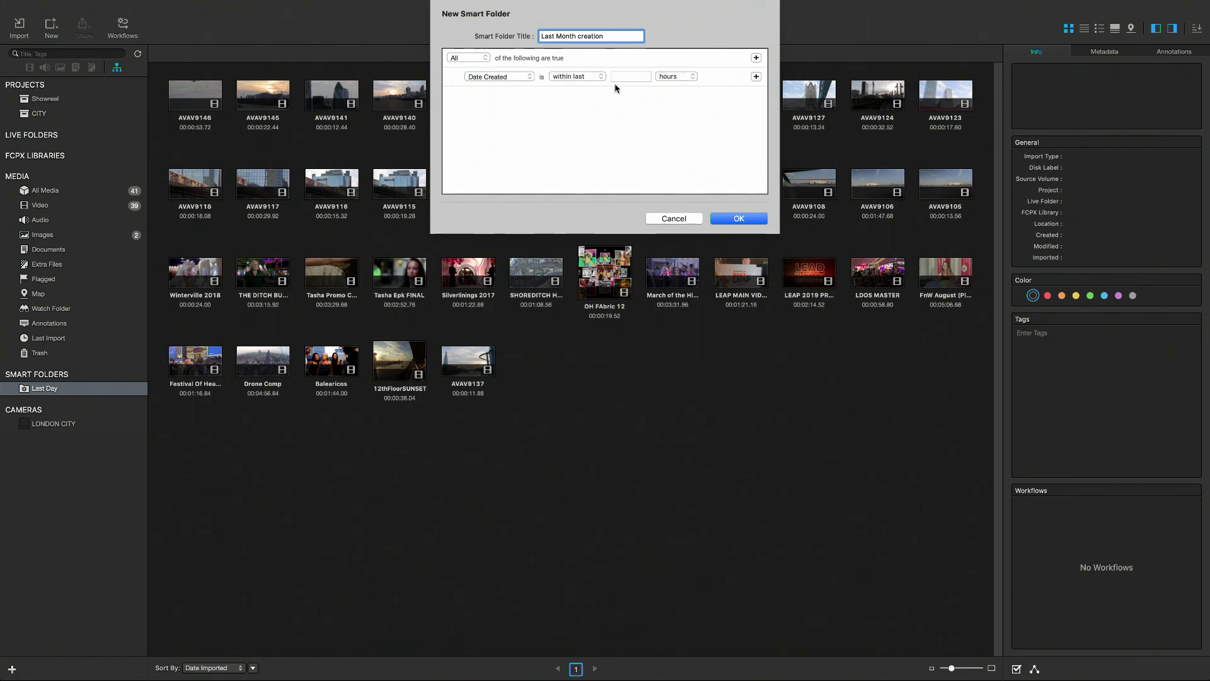
pyautogui.click(663, 77)
pyautogui.click(670, 105)
pyautogui.click(636, 77)
pyautogui.click(741, 220)
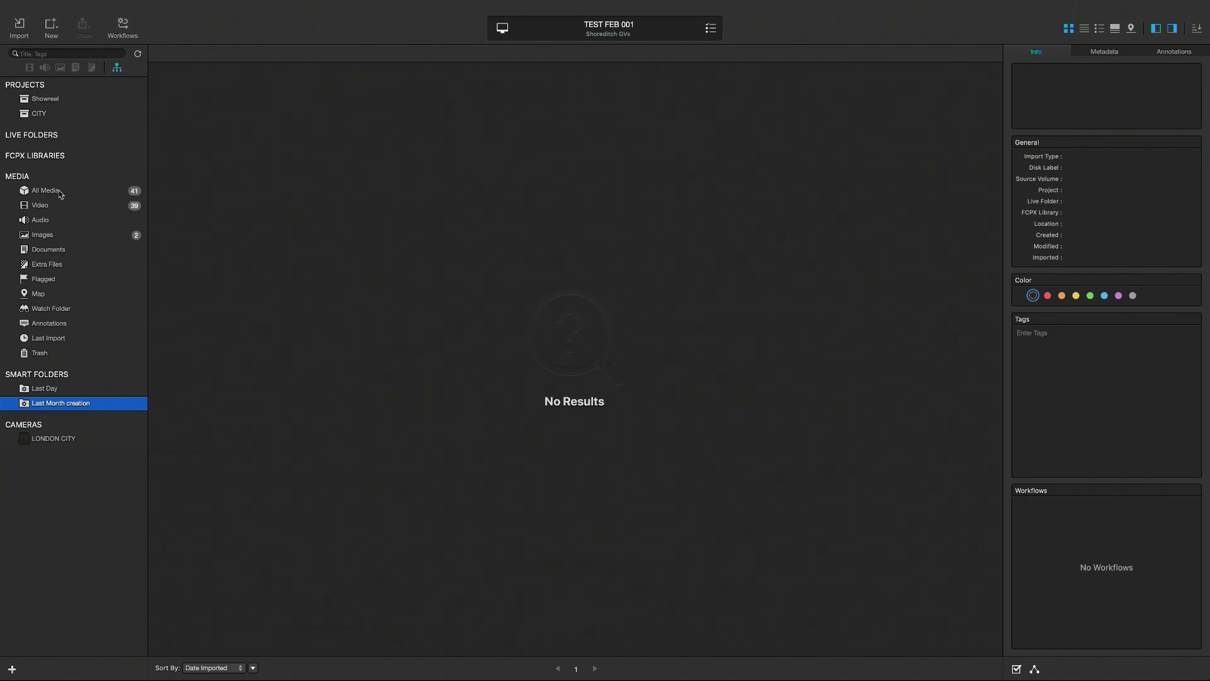
# Change the smart folder's Date Created range to within the last 2 months.
pyautogui.doubleClick(25, 407)
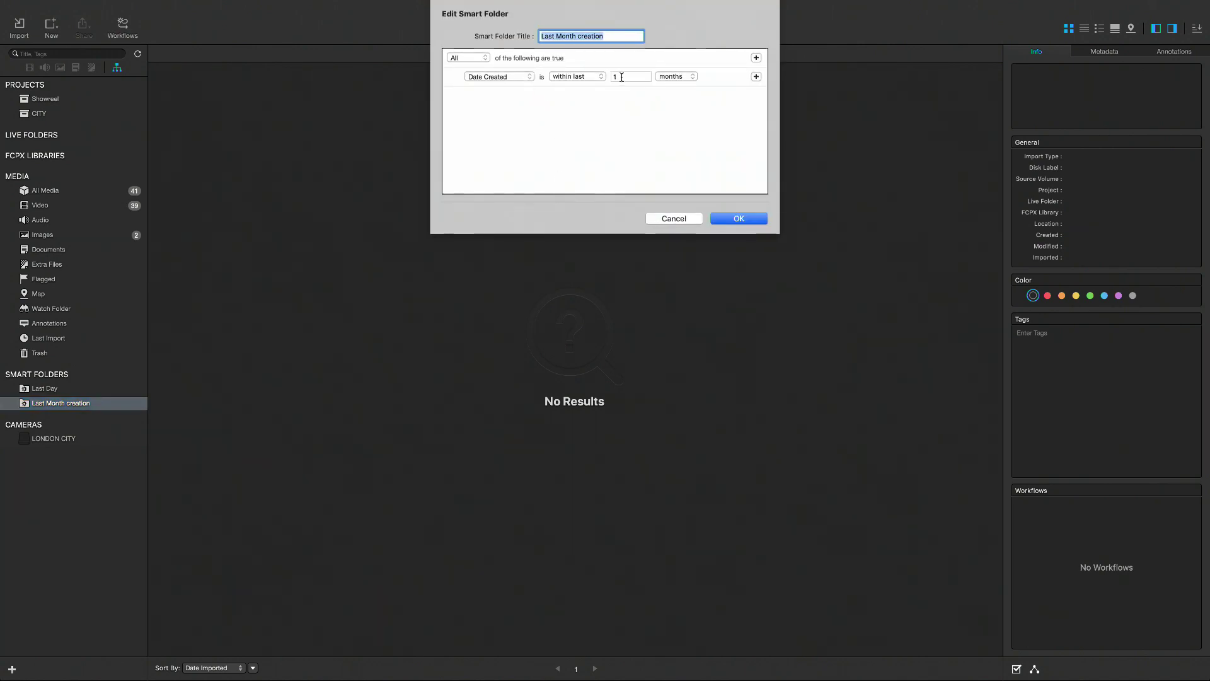
pyautogui.doubleClick(621, 76)
pyautogui.write('2')
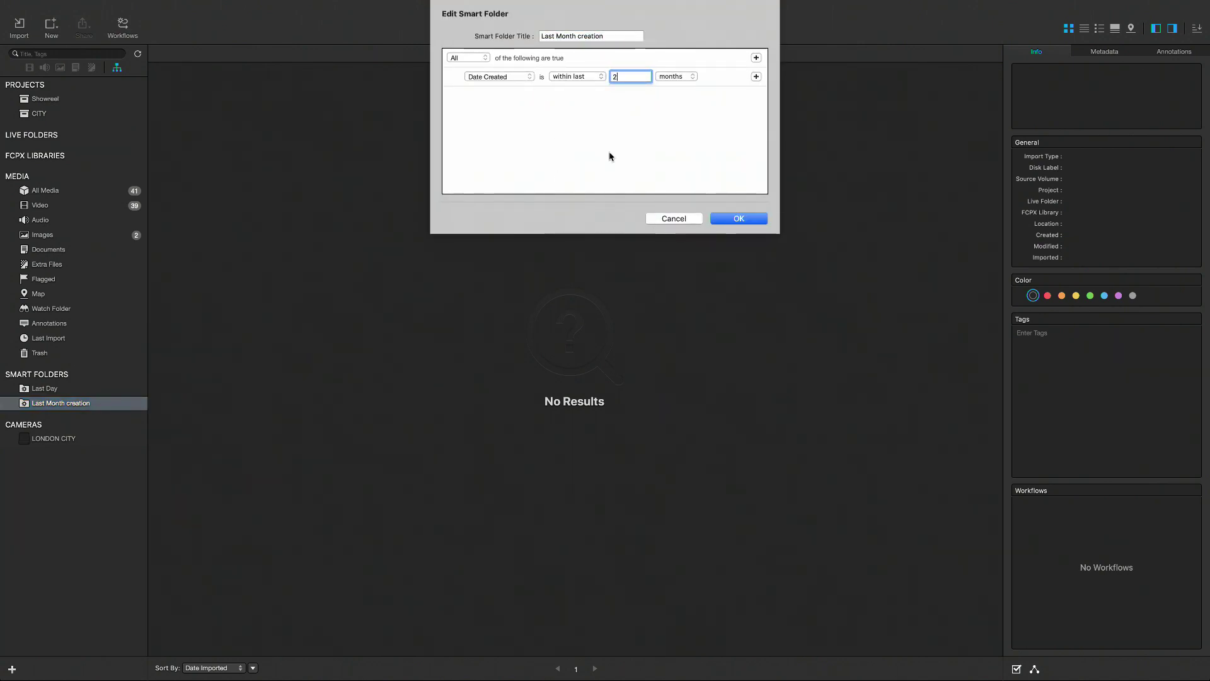
pyautogui.click(725, 218)
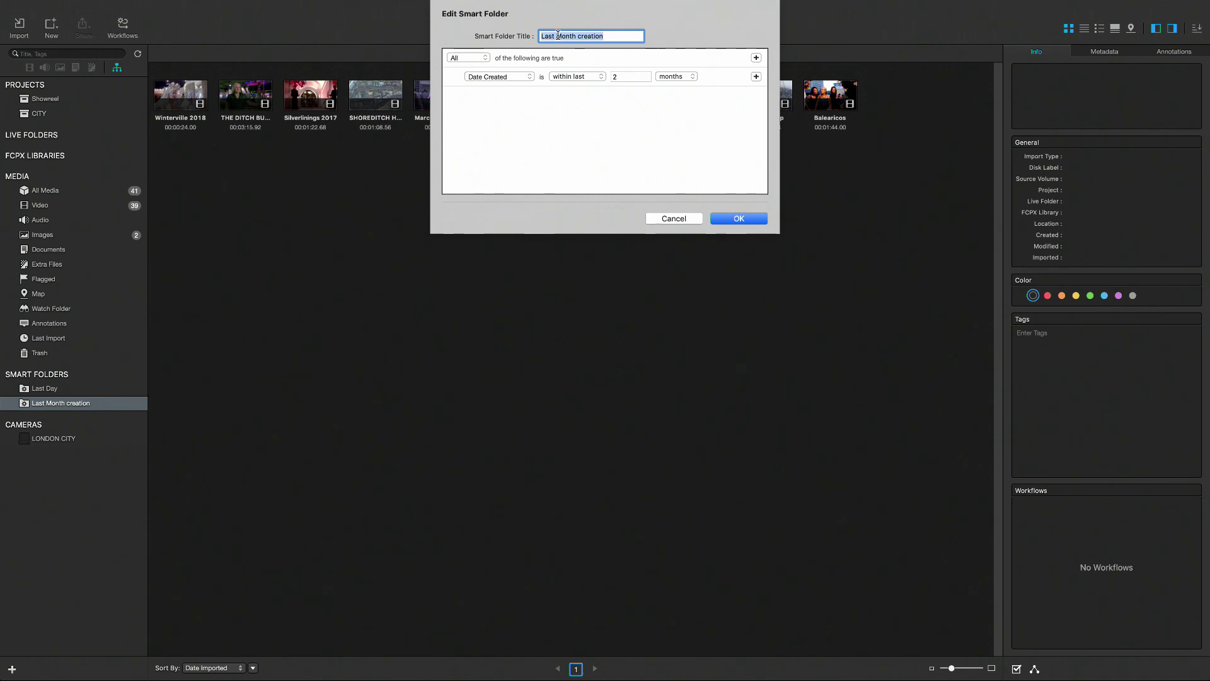
# Rename the smart folder to 'Last 2 Months creation'.
pyautogui.click(558, 37)
pyautogui.write('2 ')
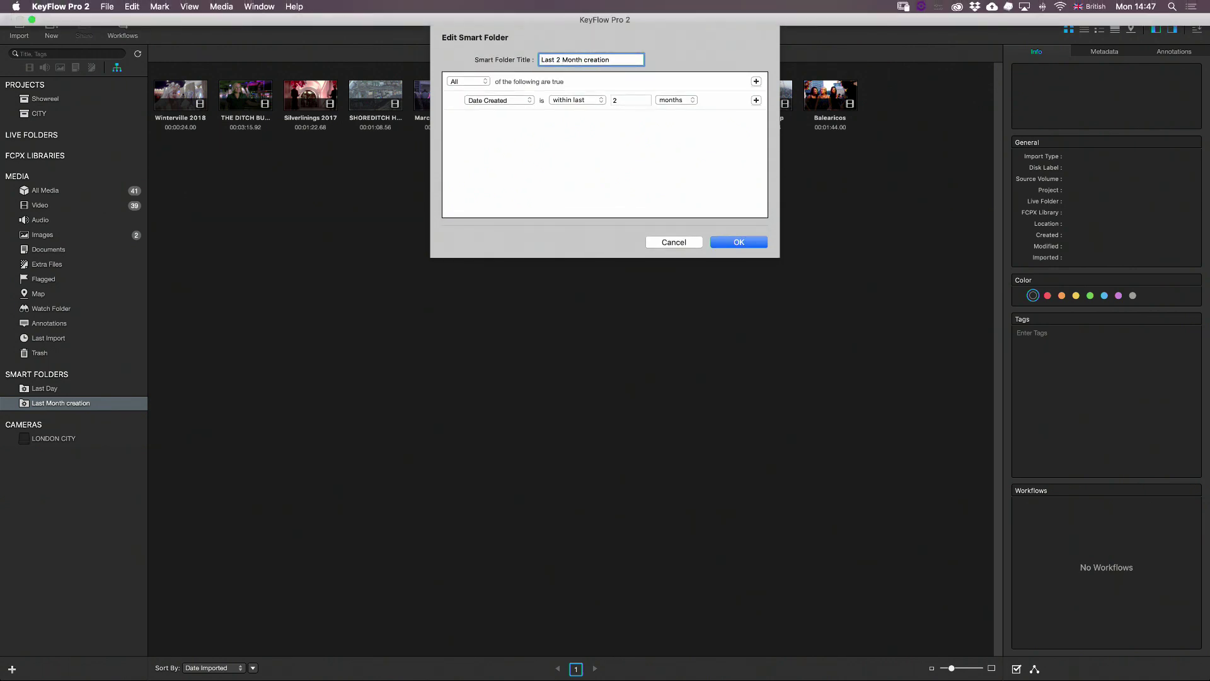
pyautogui.write('s')
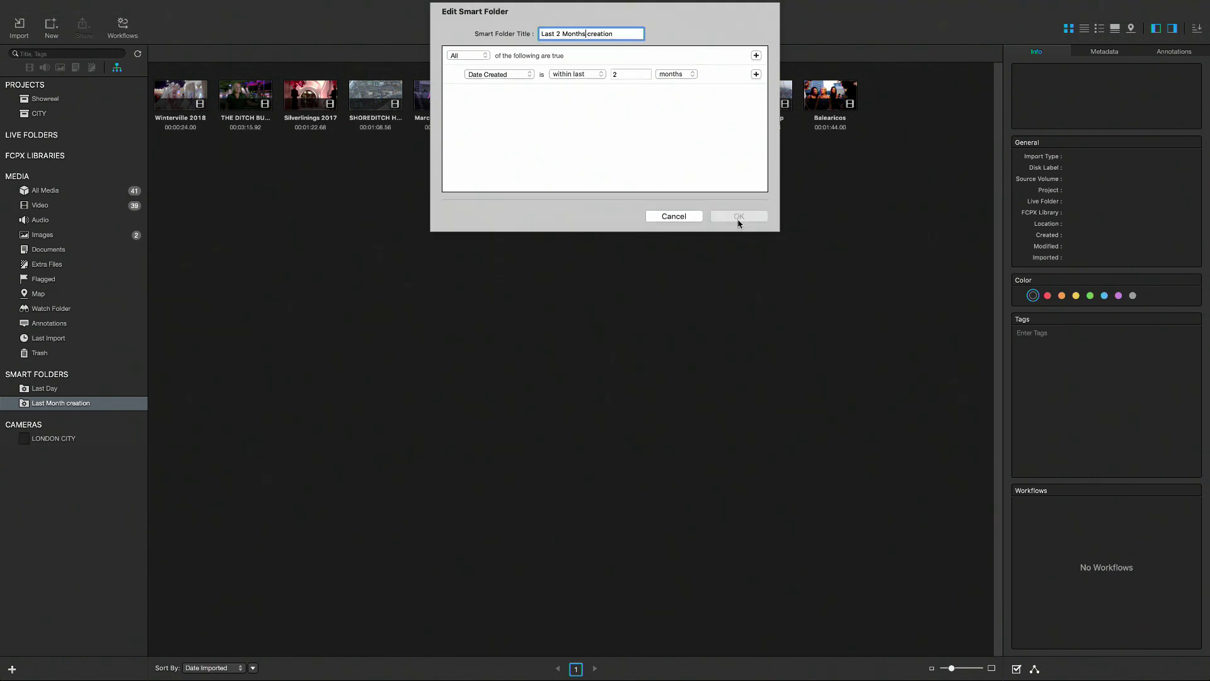
pyautogui.press('Return')
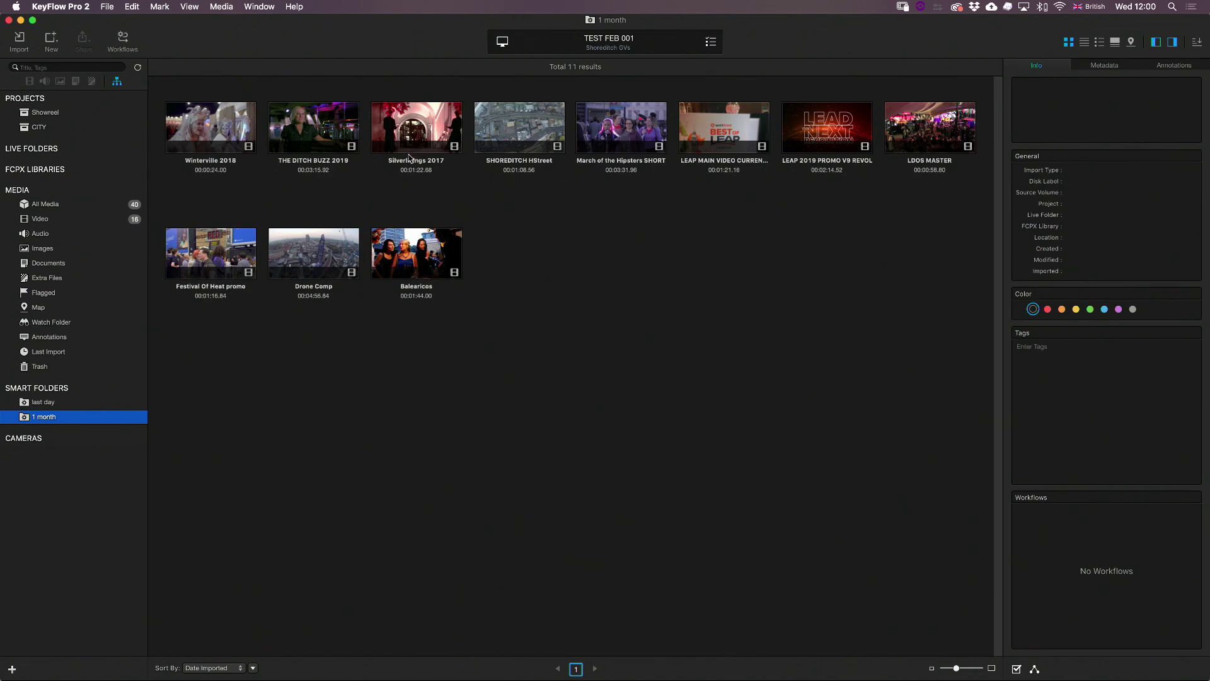
# Add CLAPTON from Promise RAID's _4K Shoreditch folder as a live folder.
pyautogui.click(51, 39)
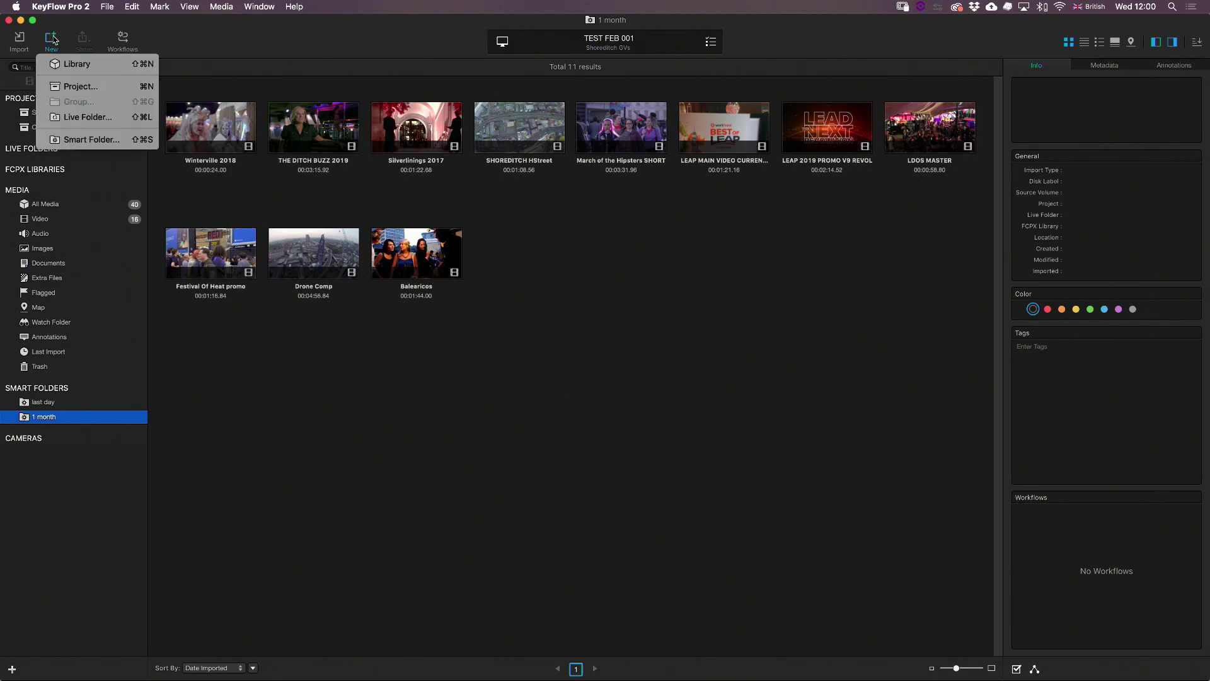
pyautogui.click(81, 117)
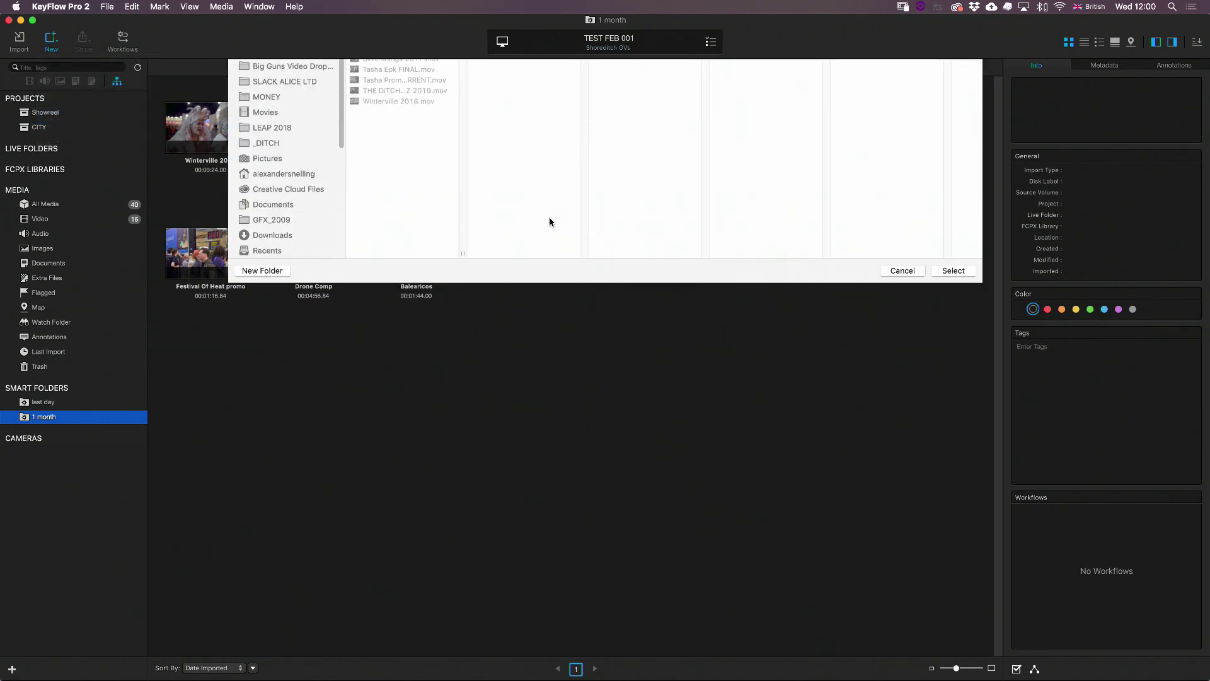
pyautogui.click(596, 74)
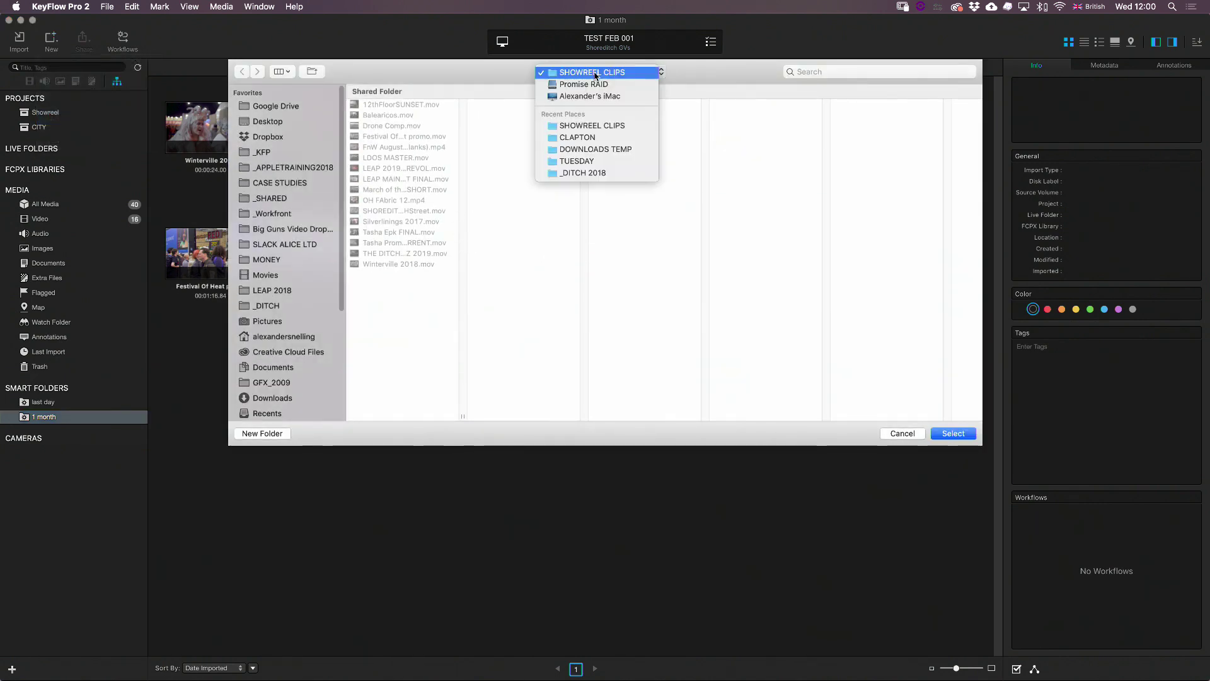
pyautogui.click(593, 85)
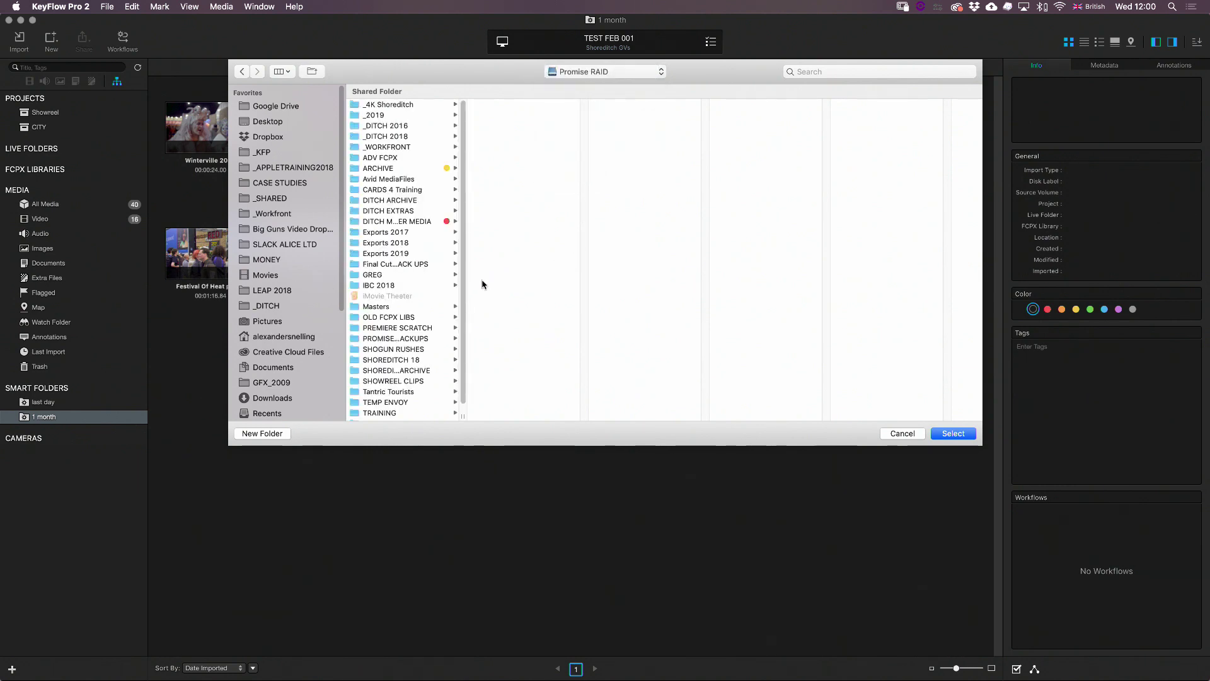
pyautogui.scroll(-1, 462, 312)
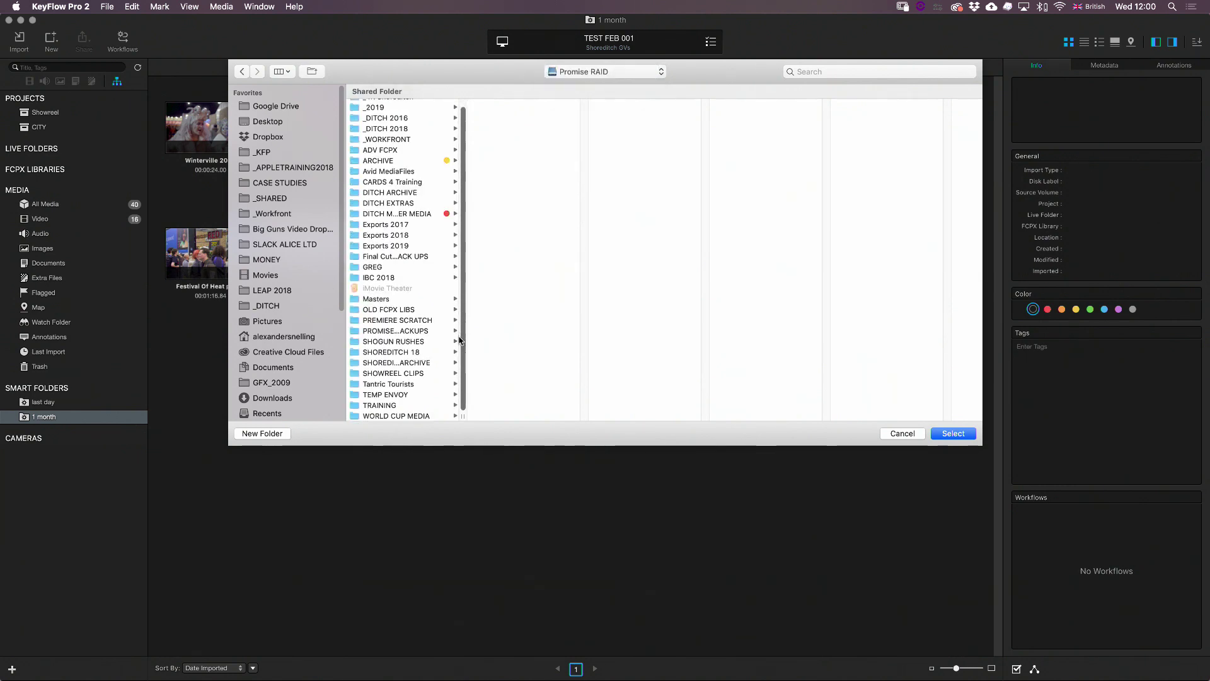
pyautogui.scroll(1, 462, 261)
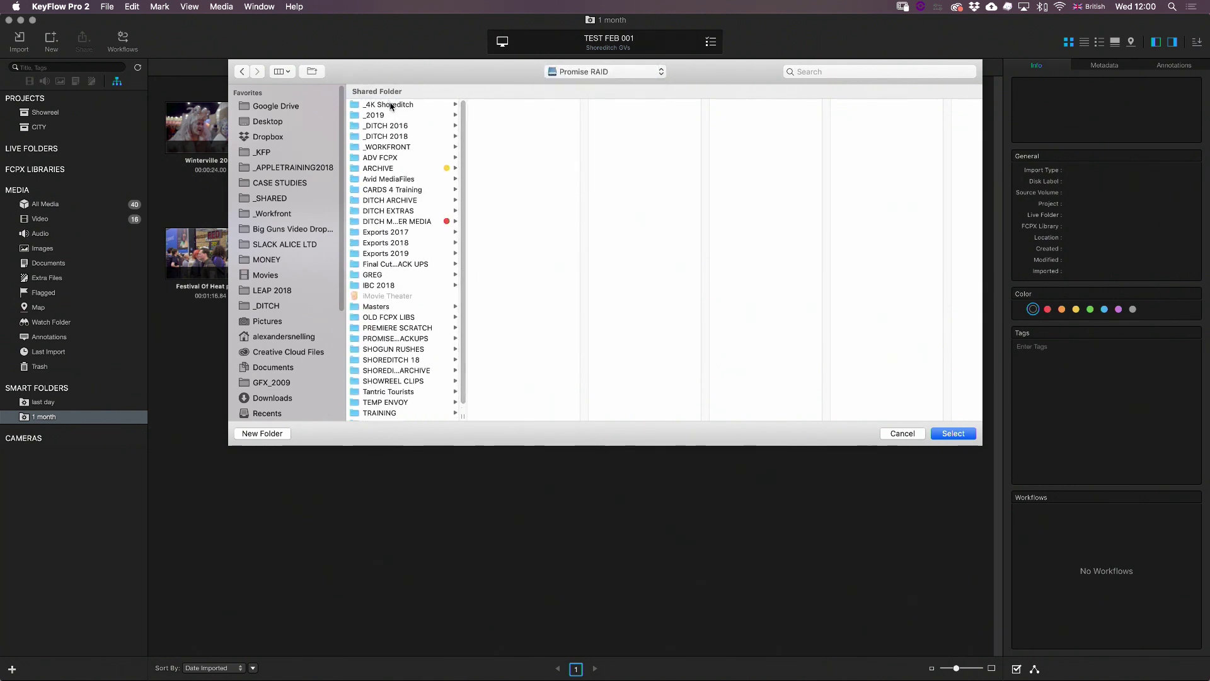
pyautogui.click(388, 105)
pyautogui.click(506, 106)
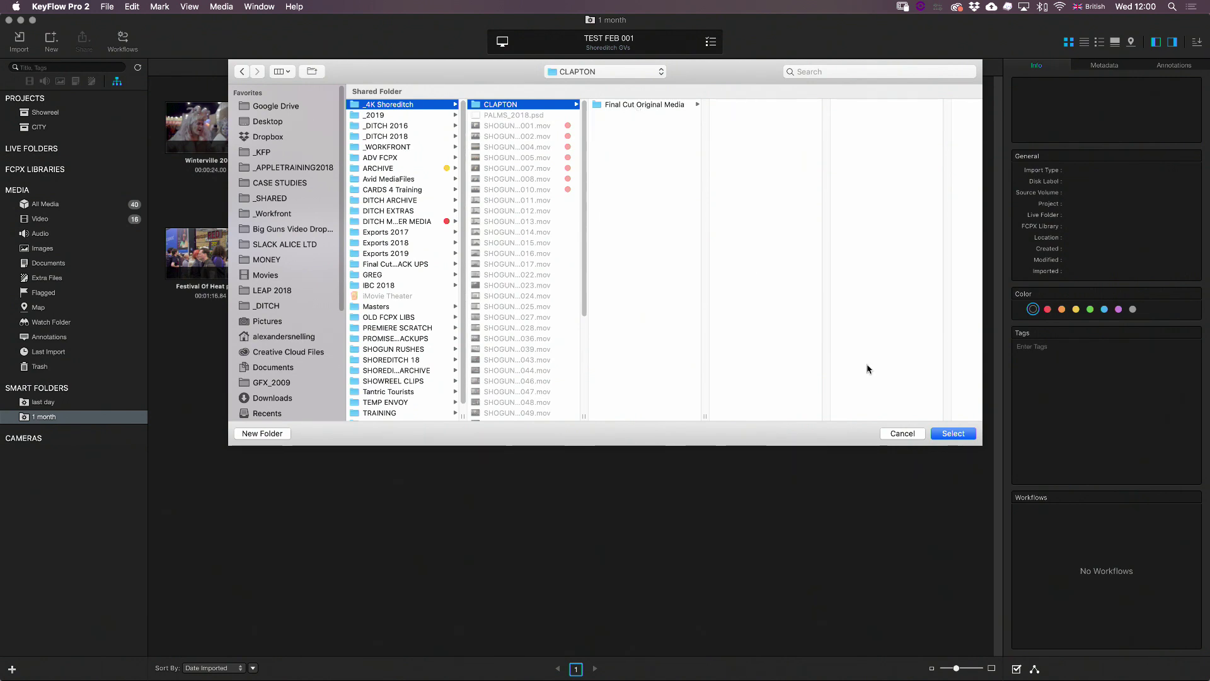
pyautogui.click(954, 434)
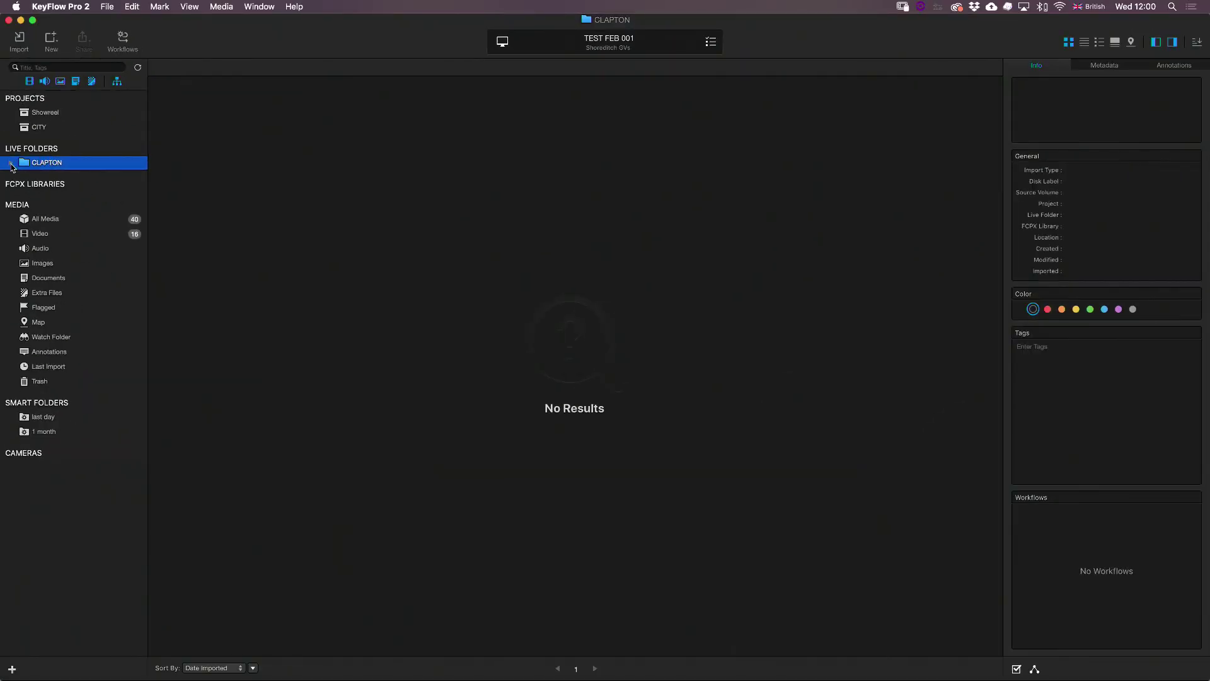
# Expand CLAPTON and Final Cut Original Media, browsing the 2018-11-18, 2024-06-27 and 2024-07-24 folders.
pyautogui.click(11, 163)
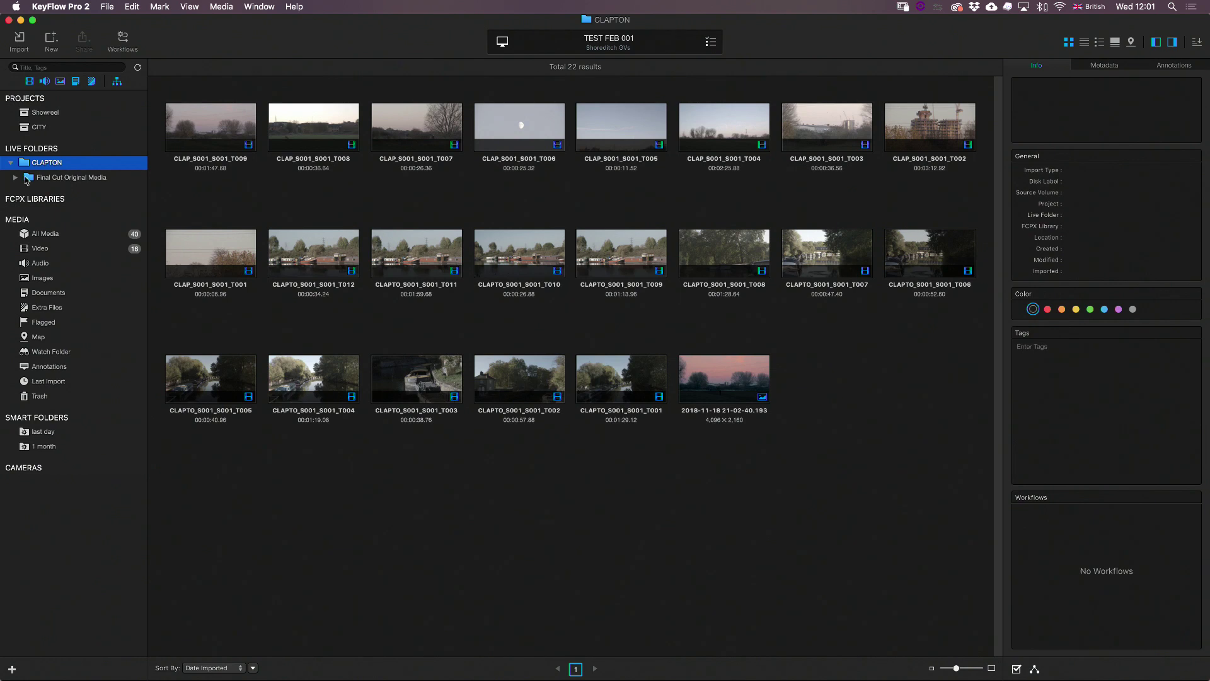
pyautogui.click(16, 179)
pyautogui.click(50, 192)
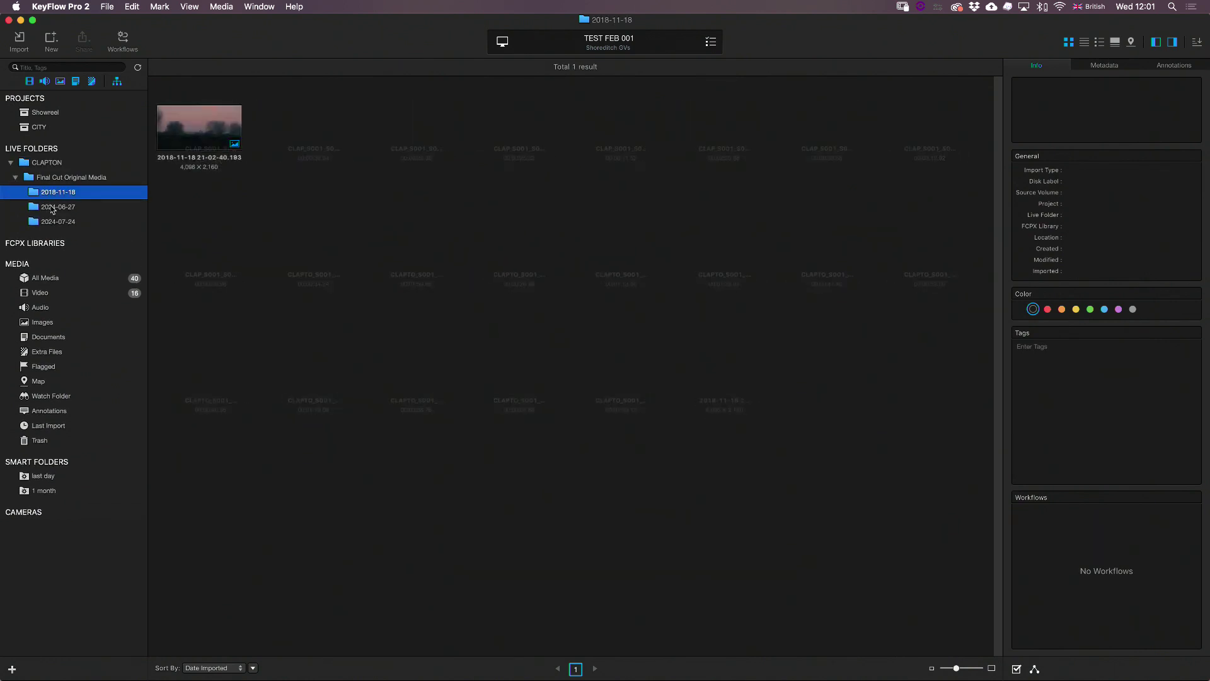
pyautogui.click(51, 207)
pyautogui.click(54, 222)
pyautogui.press('Up')
pyautogui.press('Up')
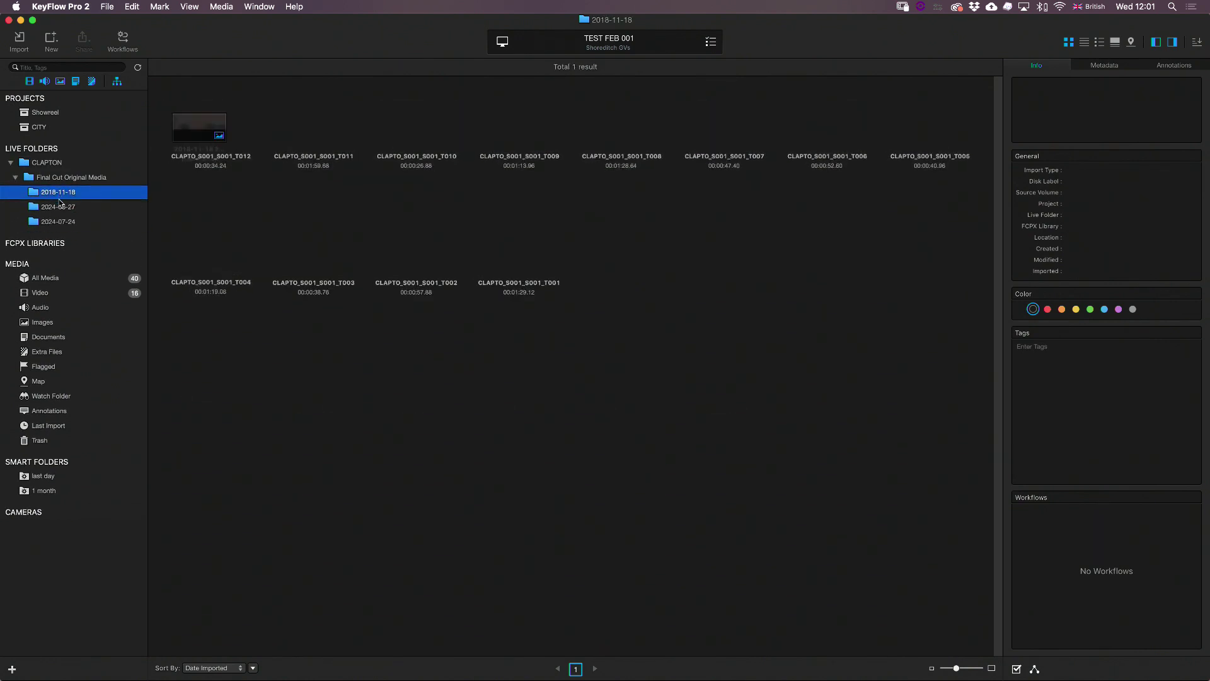
pyautogui.click(62, 210)
pyautogui.click(61, 225)
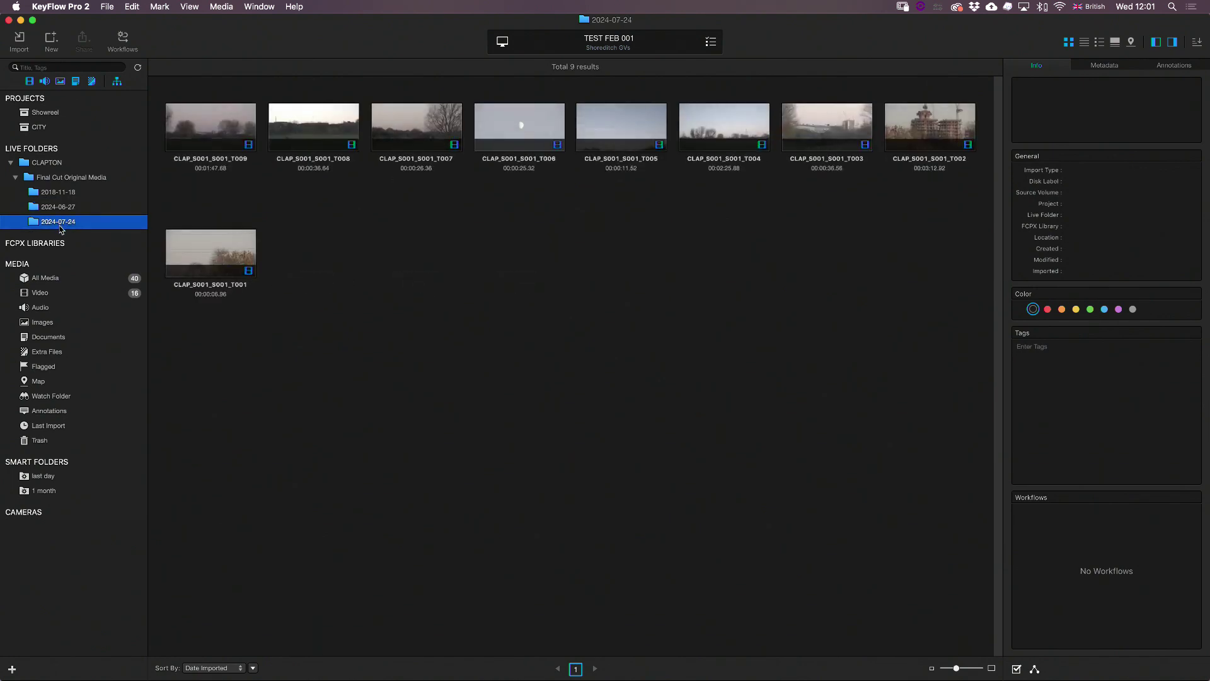
# Recheck each date folder, then collapse the tree and show all 22 CLAPTON clips.
pyautogui.click(63, 193)
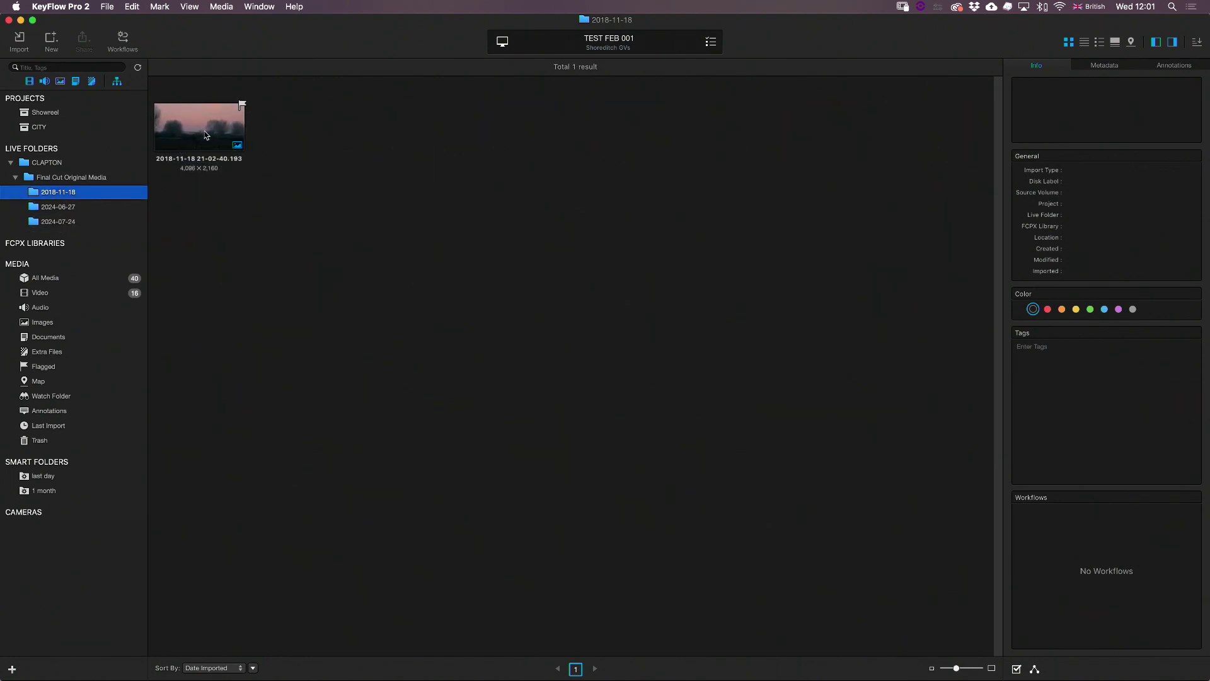
pyautogui.click(55, 208)
pyautogui.click(57, 222)
pyautogui.click(15, 177)
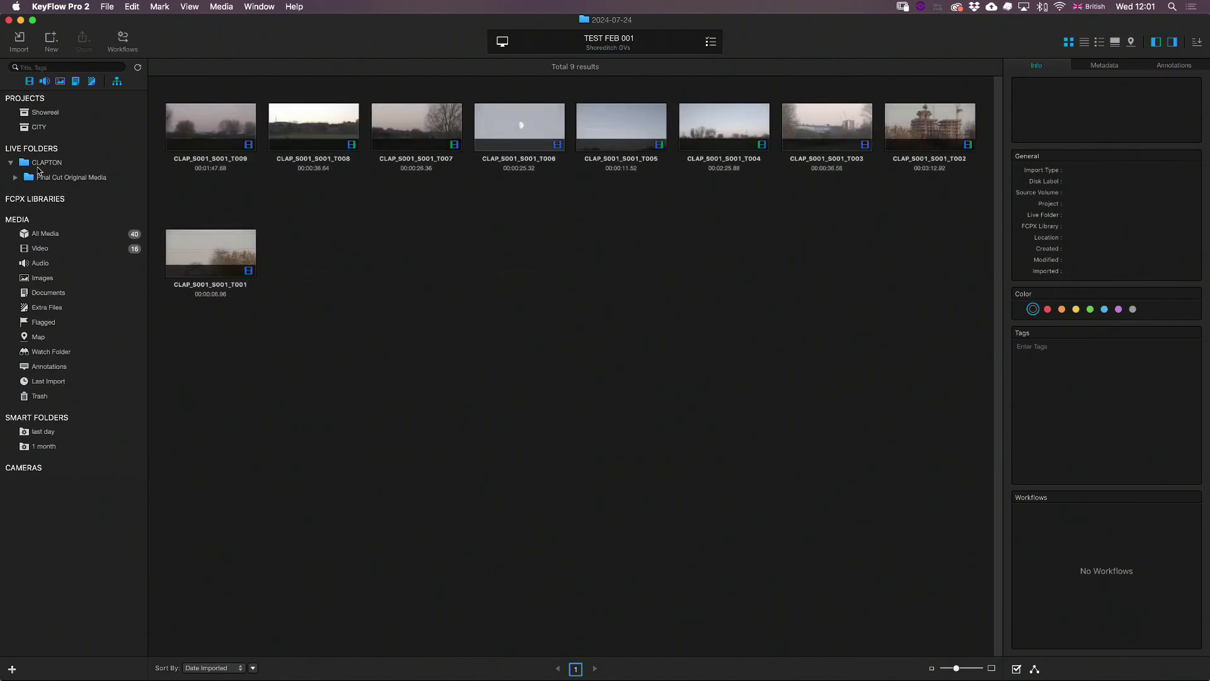
pyautogui.click(39, 164)
pyautogui.press('Left')
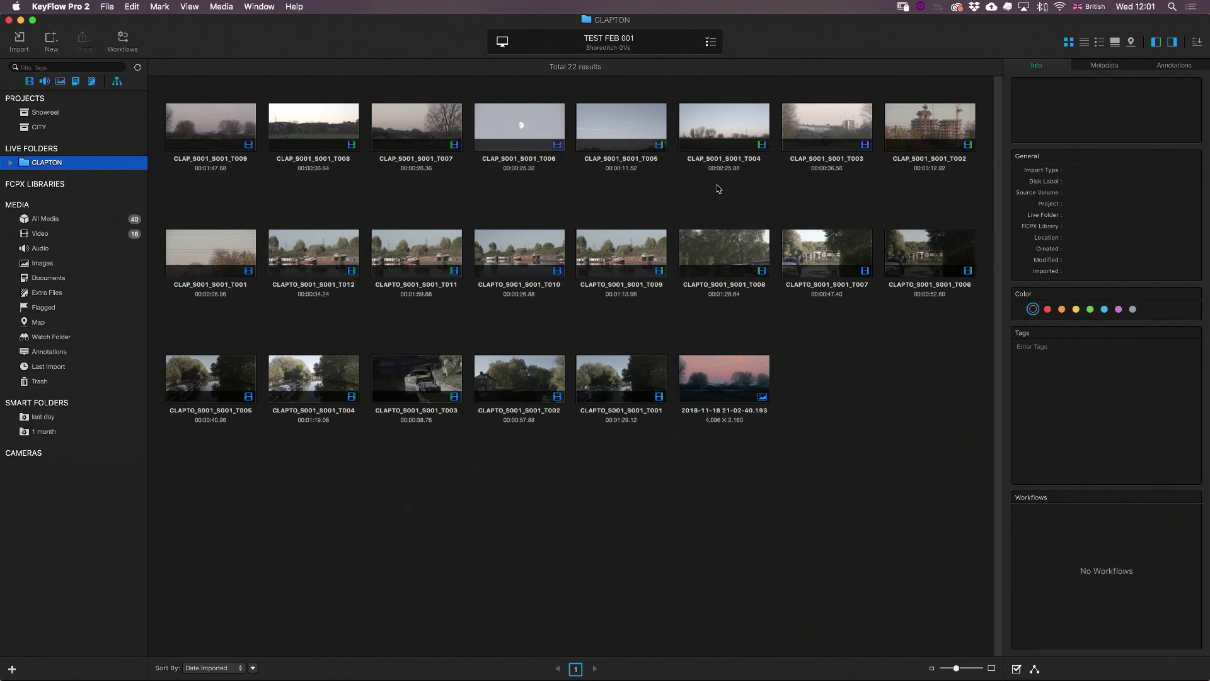
# Enable 'Notify when new items are imported' in the CLAPTON live folder's info.
pyautogui.click(718, 190)
pyautogui.rightClick(25, 166)
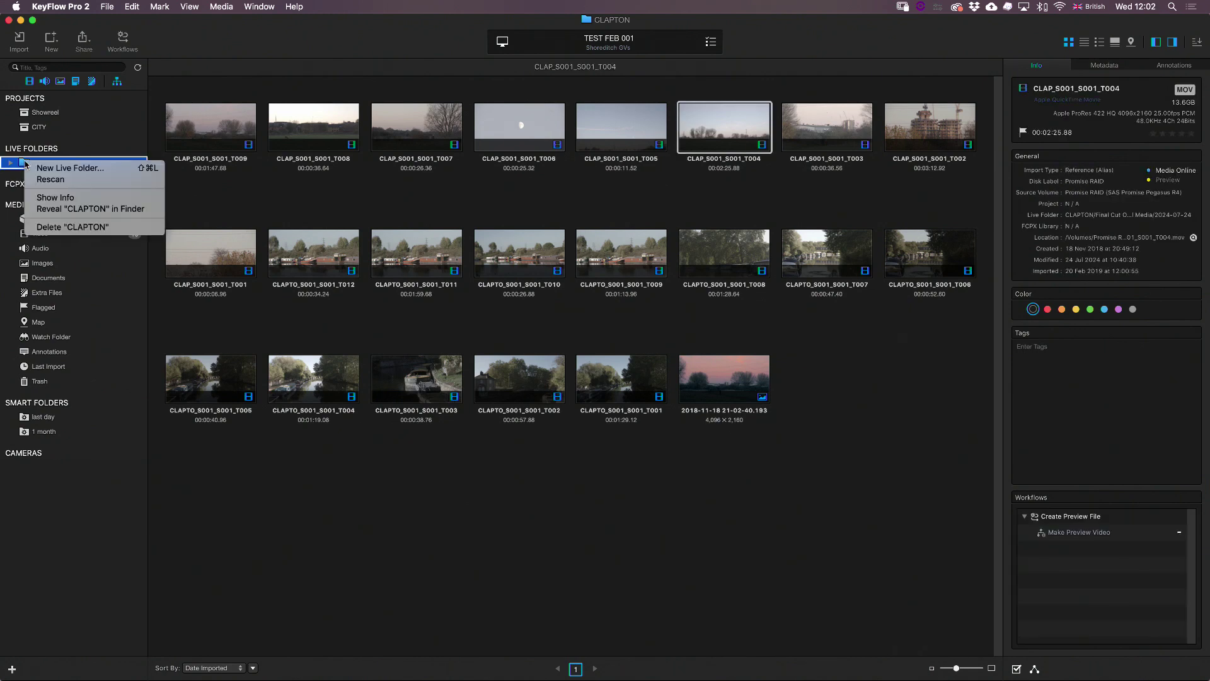
pyautogui.click(63, 201)
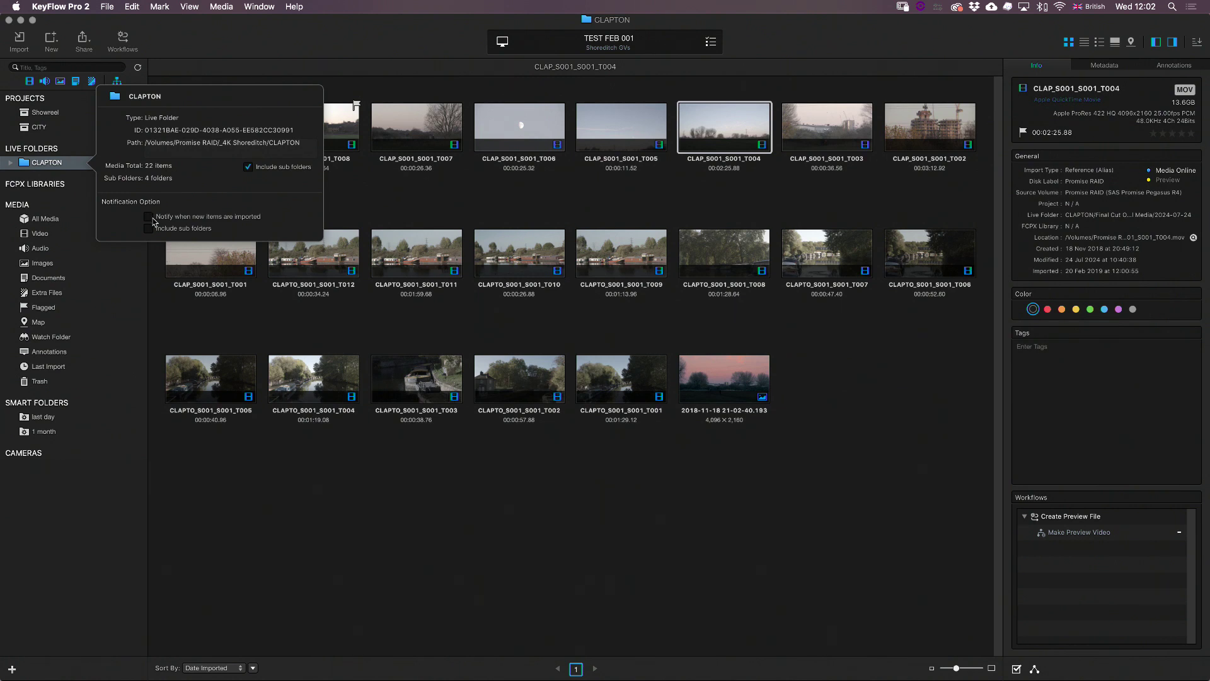
pyautogui.click(151, 218)
pyautogui.click(155, 240)
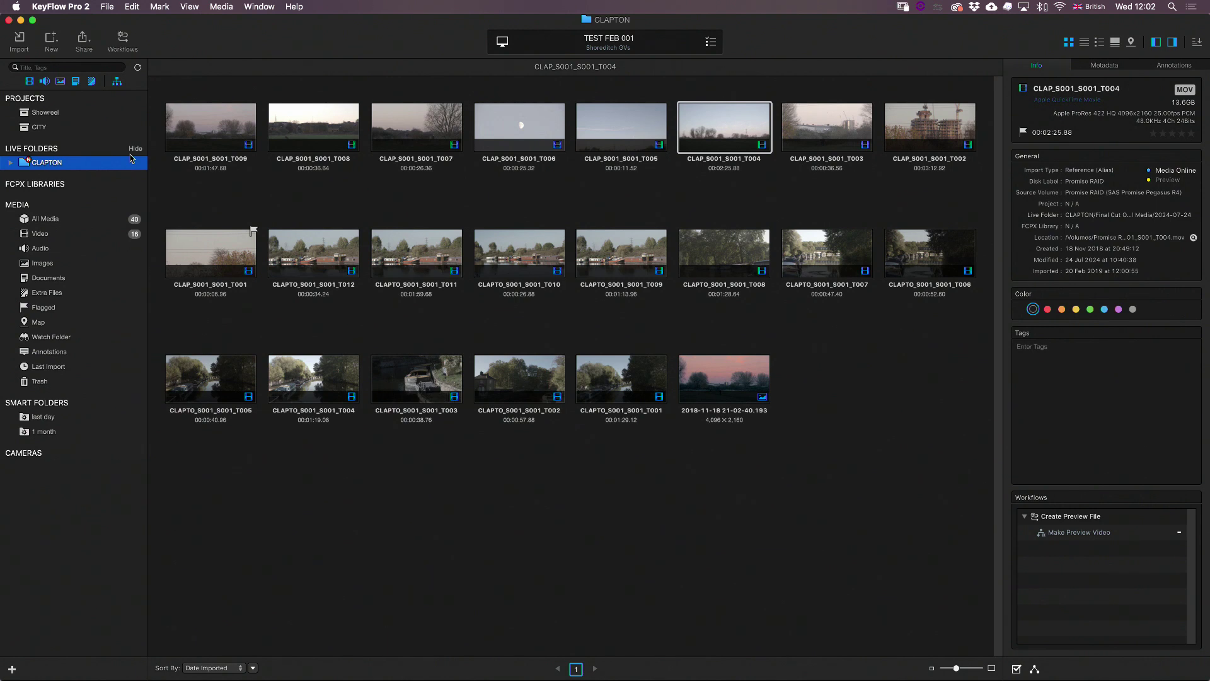
pyautogui.click(55, 41)
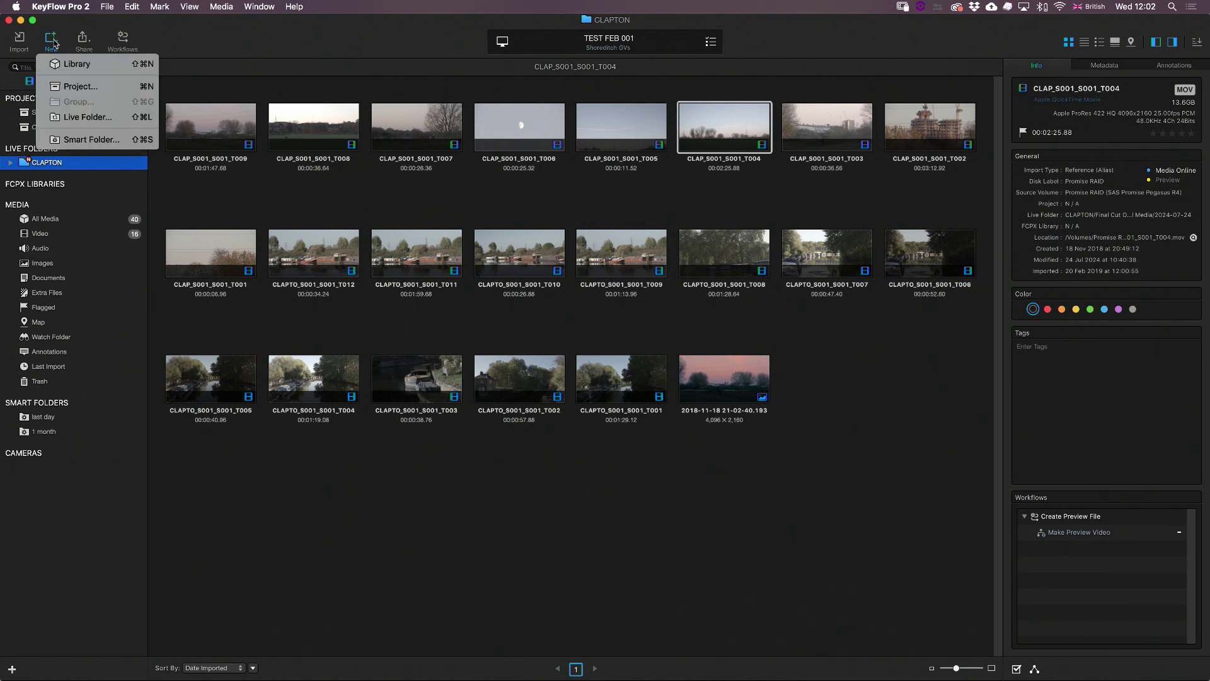
# Add the Downloads folder as a new live folder.
pyautogui.click(89, 118)
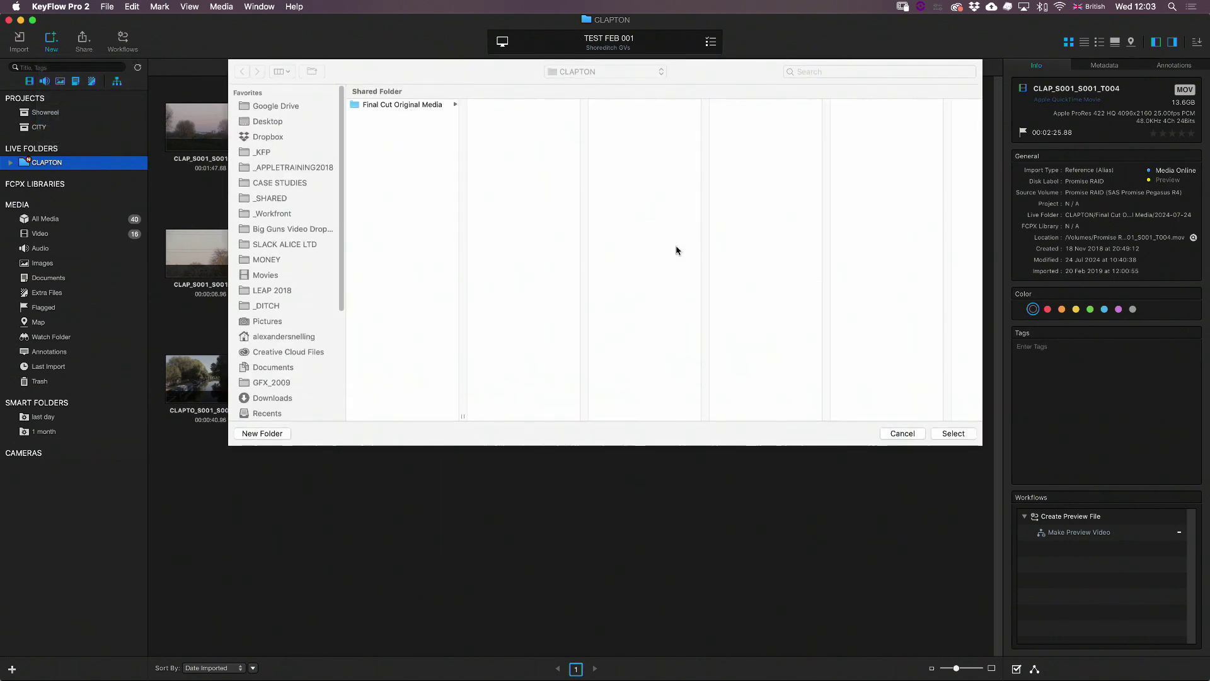
pyautogui.click(288, 399)
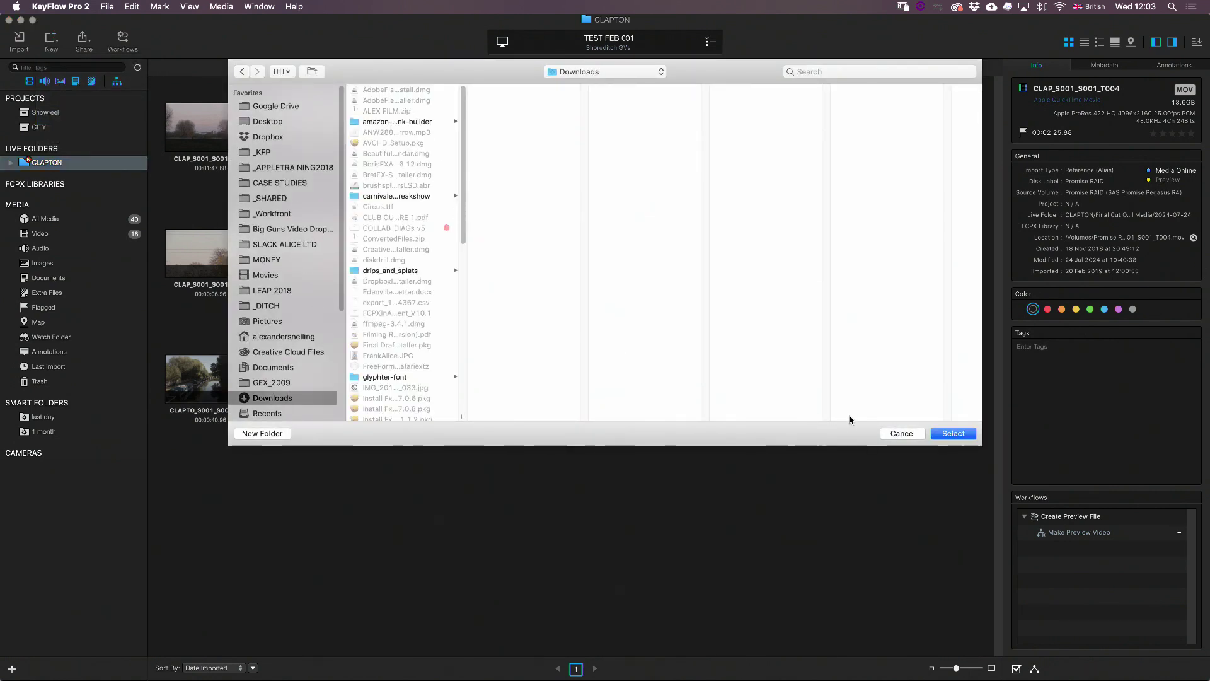
pyautogui.click(952, 433)
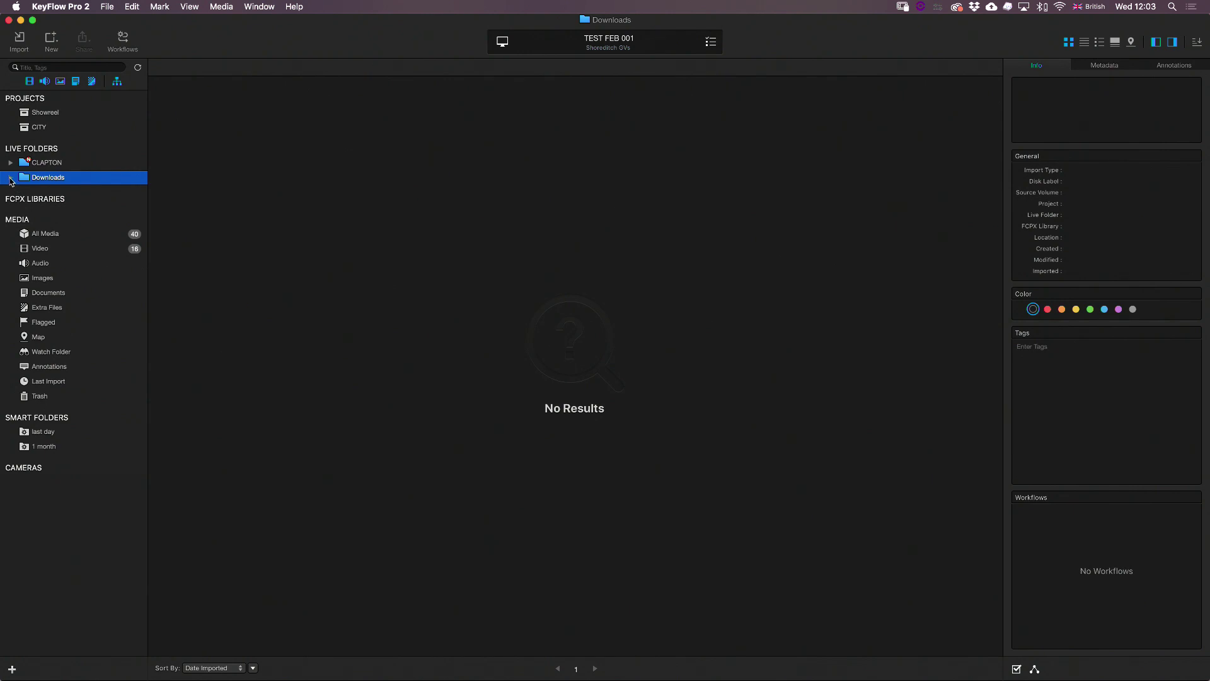
# Browse Downloads subfolders from amazon-associates-link-builder to solidpaintbrush, then show all 179 items.
pyautogui.click(10, 179)
pyautogui.click(47, 193)
pyautogui.click(49, 208)
pyautogui.click(51, 223)
pyautogui.click(52, 237)
pyautogui.click(53, 252)
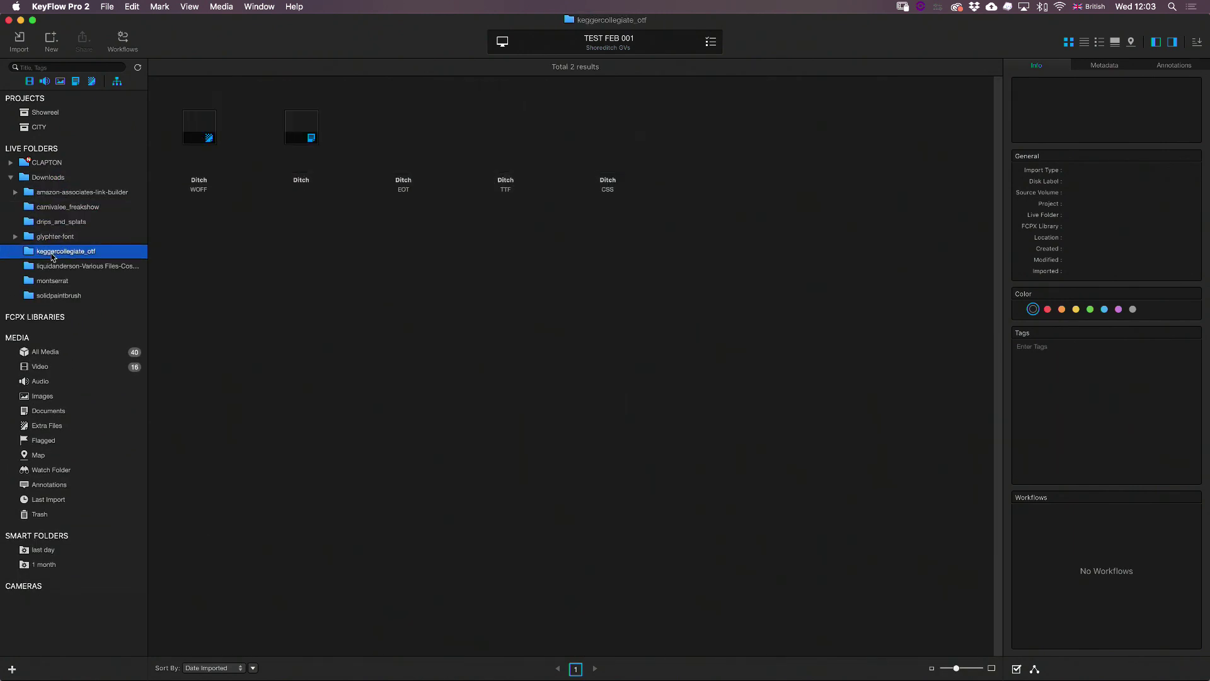
pyautogui.click(54, 266)
pyautogui.click(54, 284)
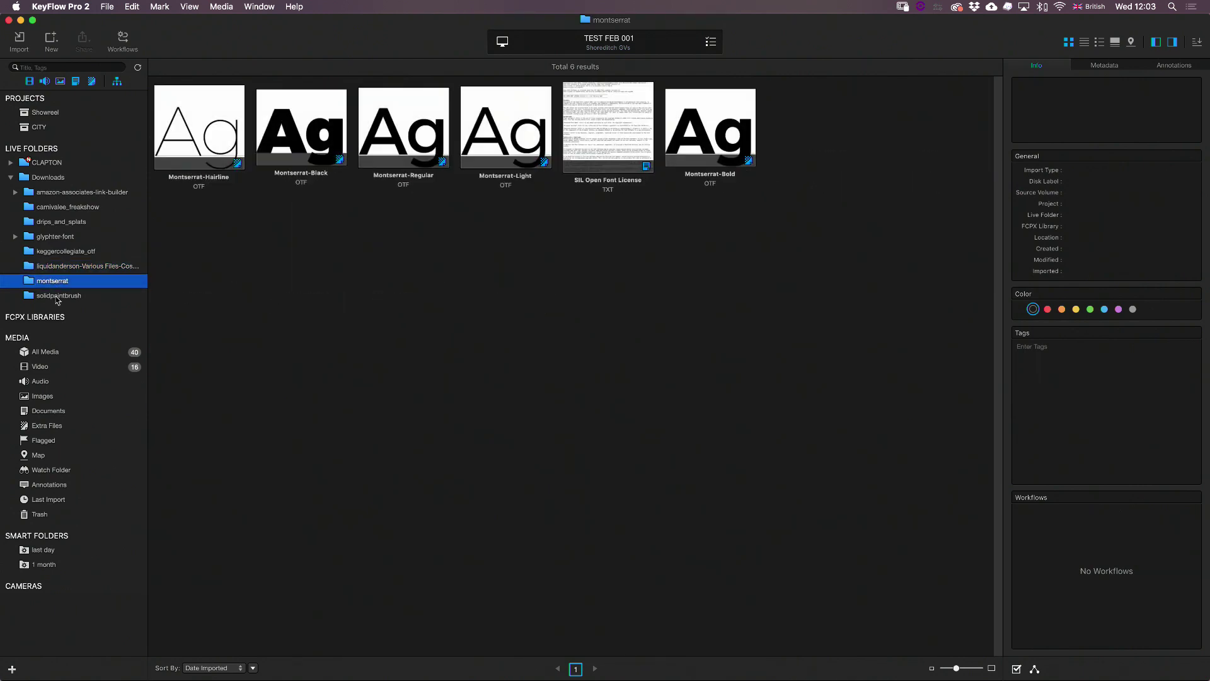
pyautogui.click(57, 298)
pyautogui.click(40, 181)
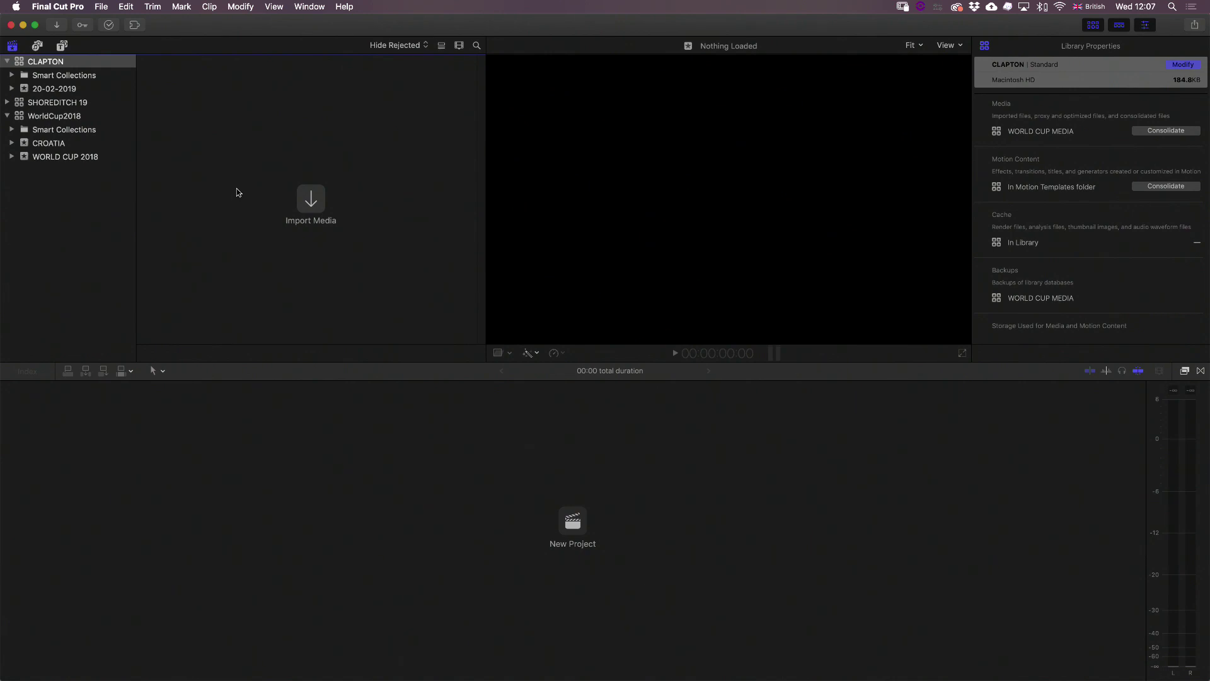
# Open the KeyFlow Pro 2 extension in Final Cut Pro and display the CLAPTON live folder clips.
pyautogui.click(135, 27)
pyautogui.click(147, 74)
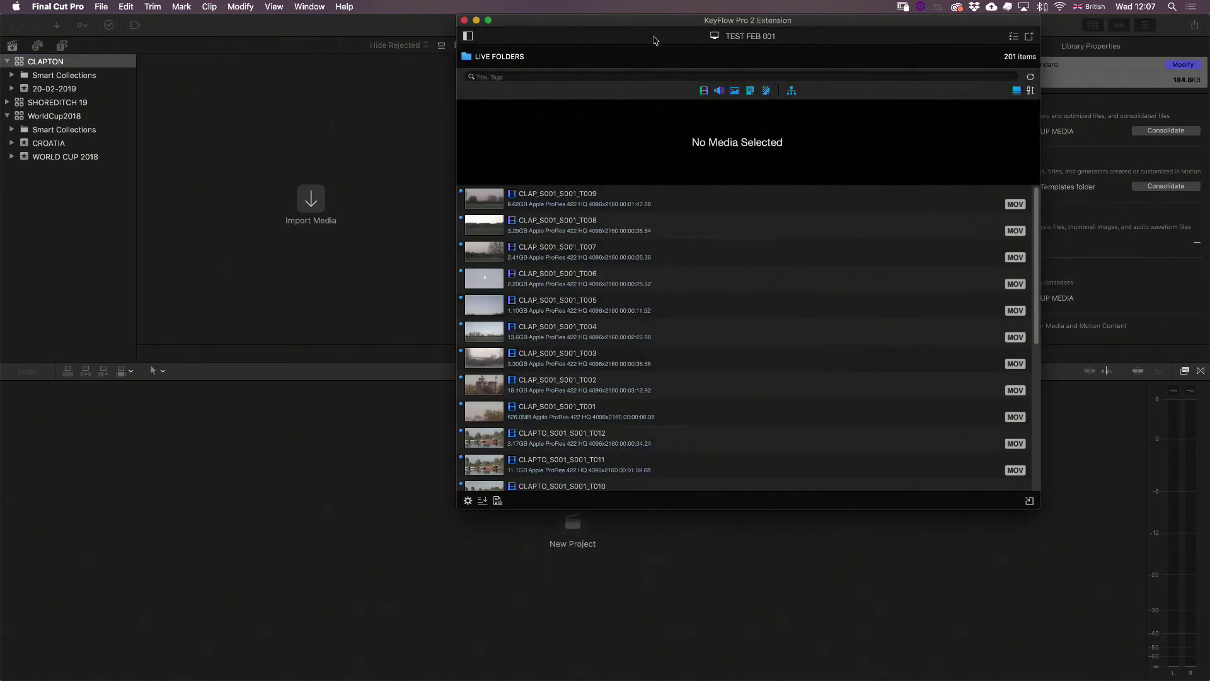
pyautogui.moveTo(635, 19); pyautogui.dragTo(748, 22)
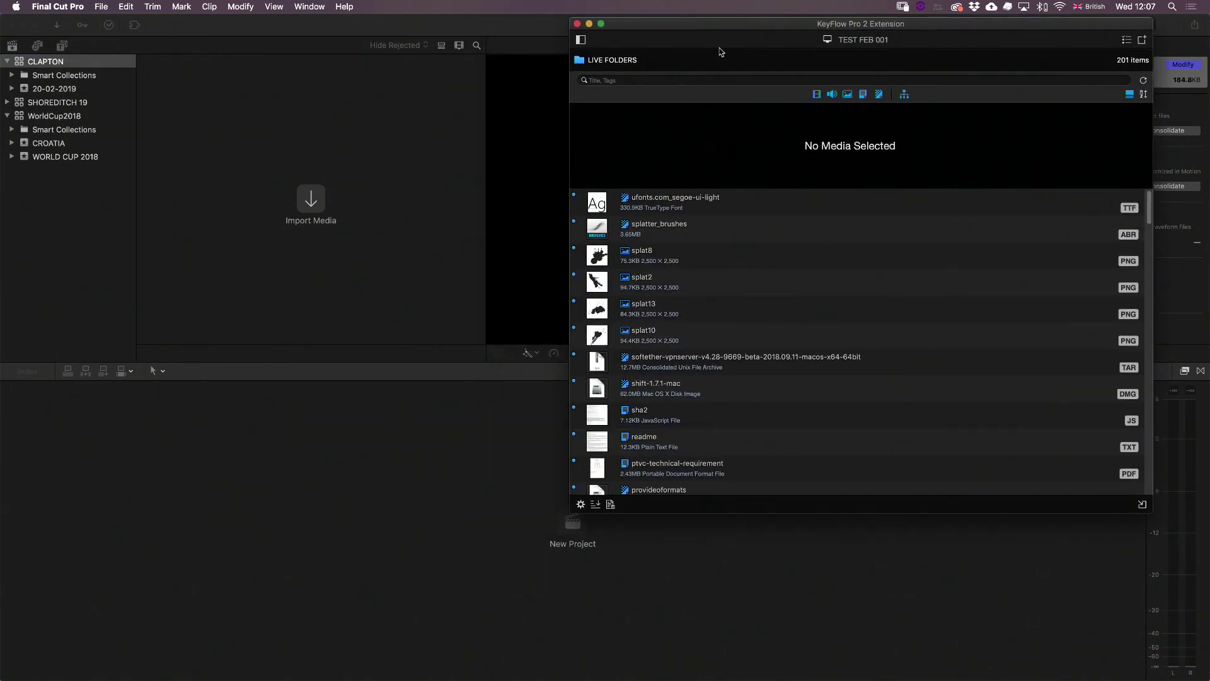
pyautogui.click(581, 40)
pyautogui.click(618, 95)
pyautogui.click(621, 81)
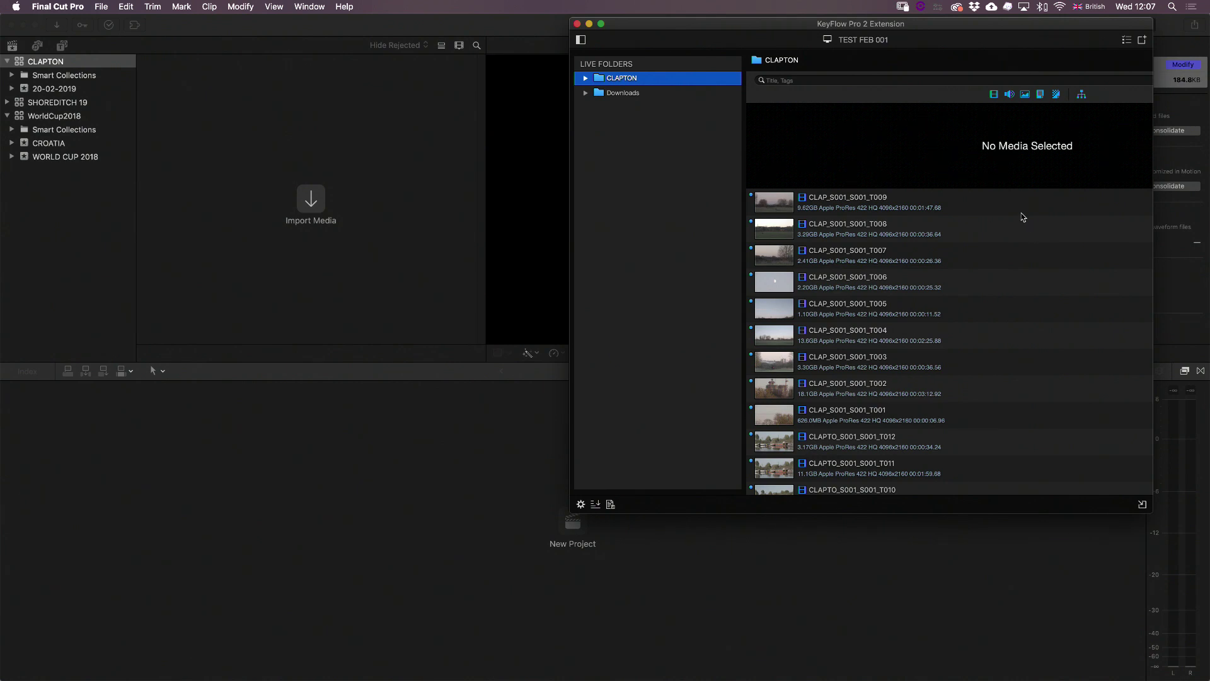
pyautogui.click(1142, 504)
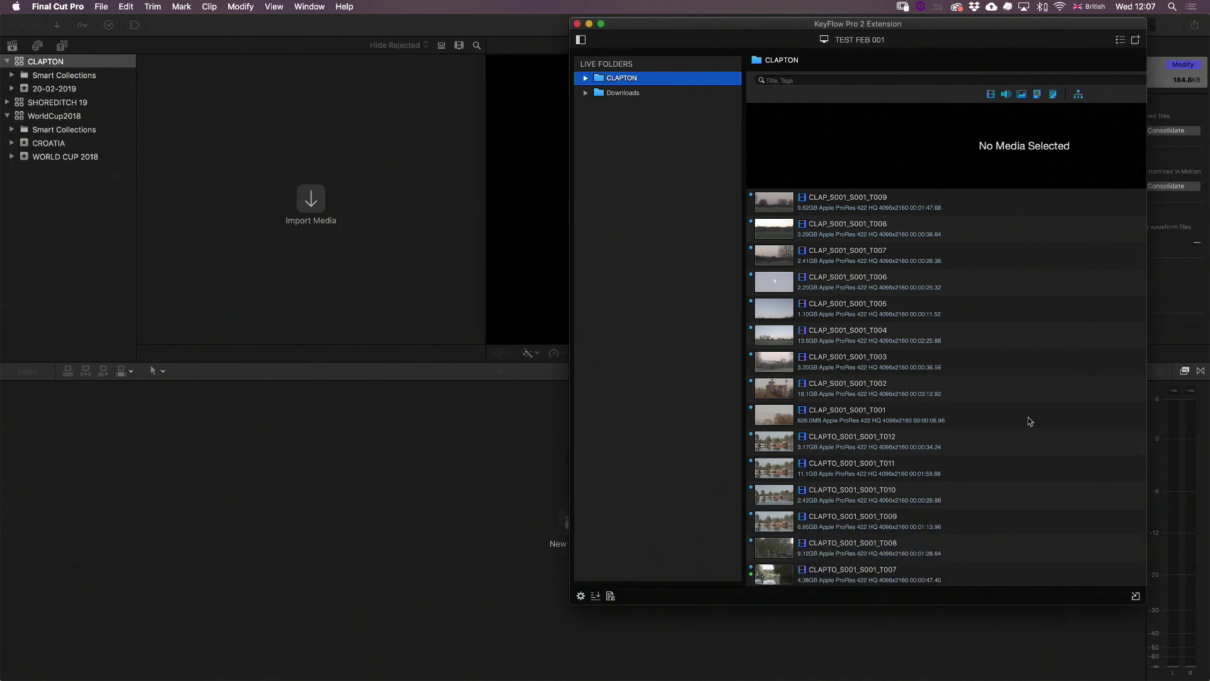
# Drag CLAP_S001_S001_T009 and then 17 selected CLAPTON clips into the 20-02-2019 event.
pyautogui.moveTo(770, 203); pyautogui.dragTo(51, 92)
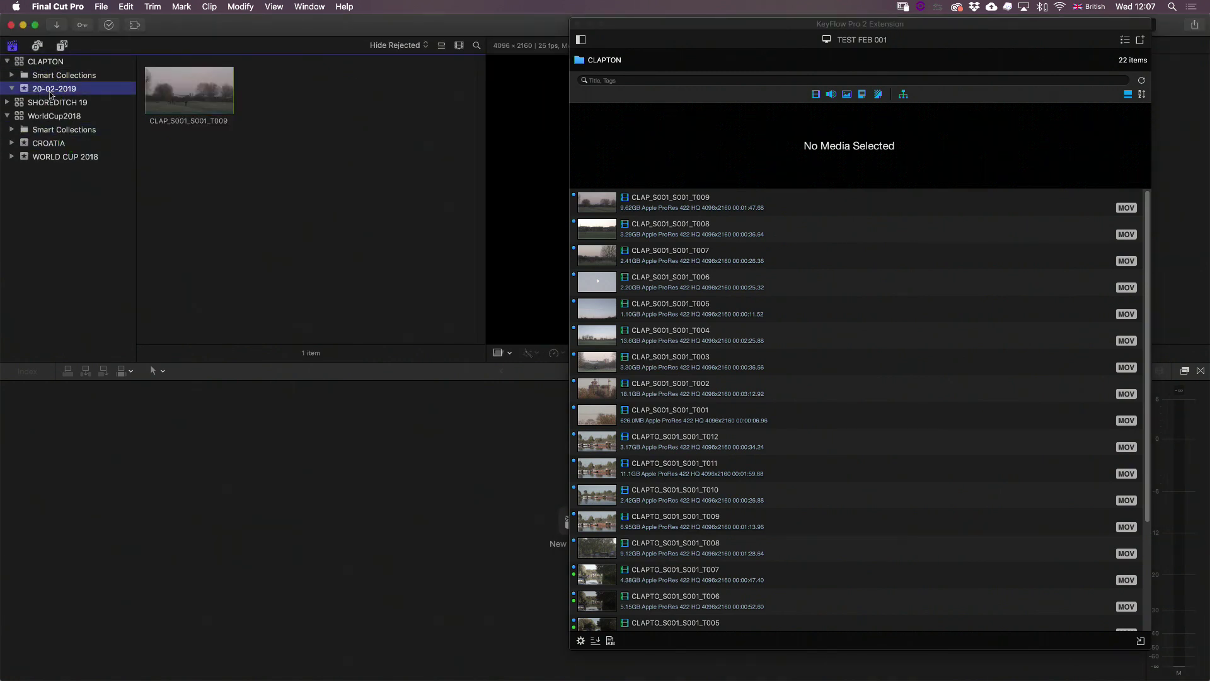
pyautogui.click(674, 622)
pyautogui.keyDown('shift'); pyautogui.click(602, 203); pyautogui.keyUp('shift')
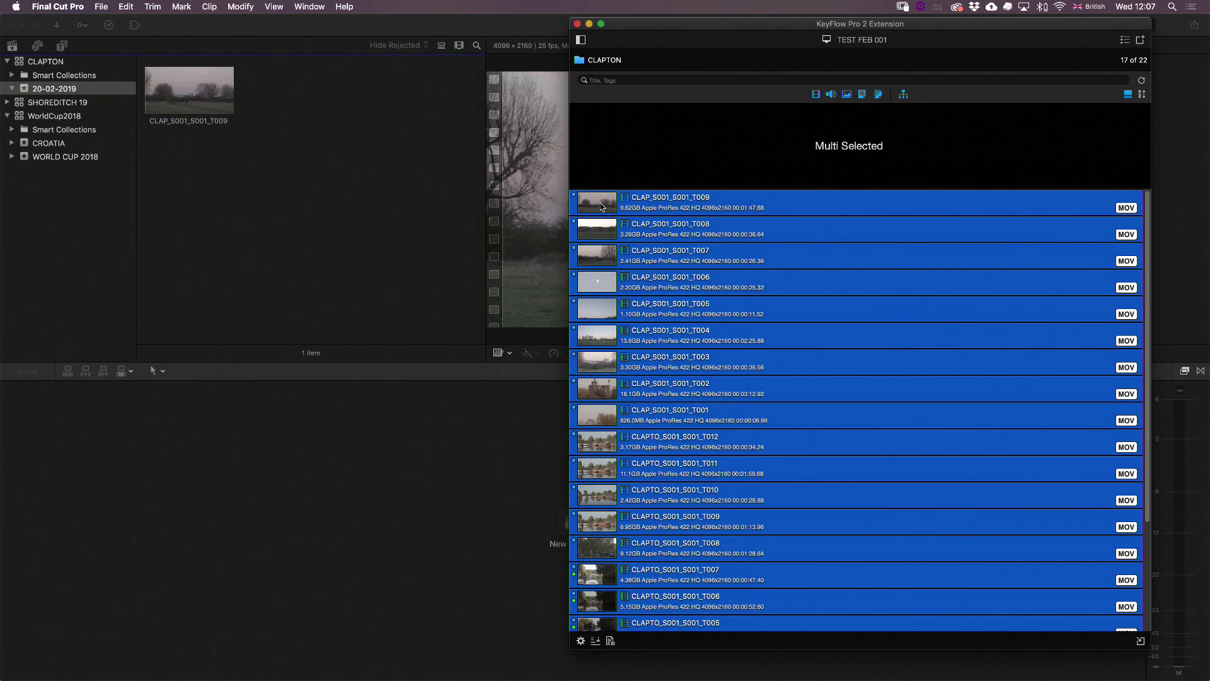
pyautogui.moveTo(602, 203); pyautogui.dragTo(57, 88)
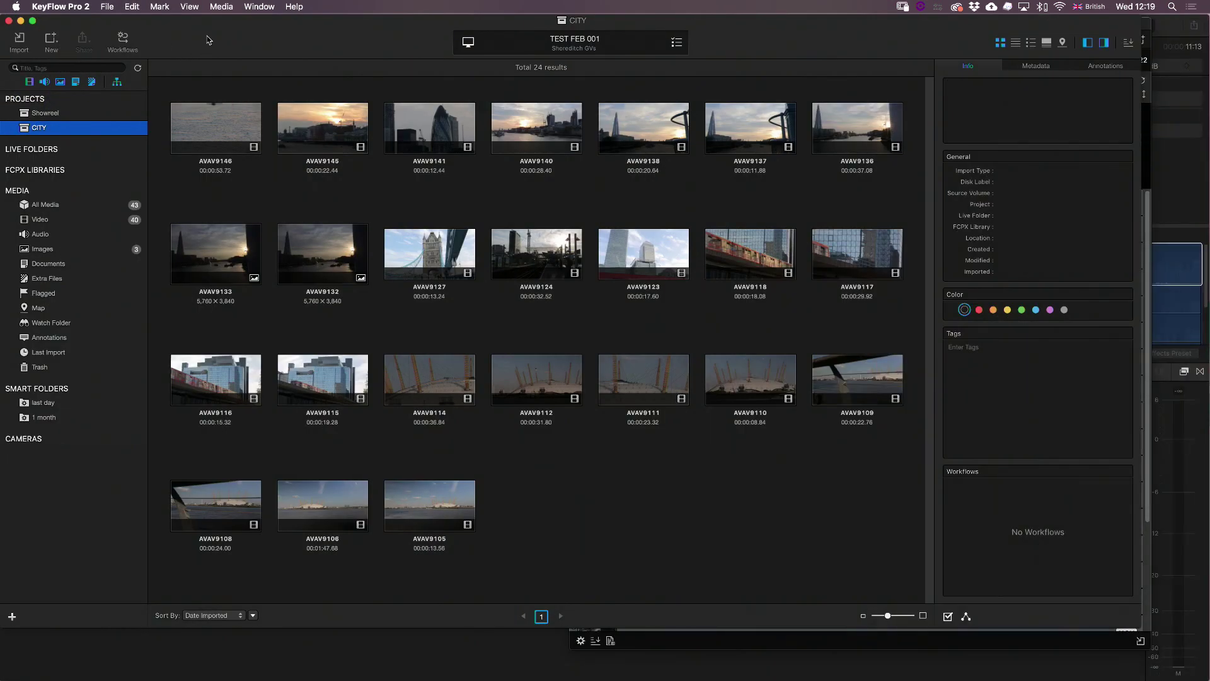
# Add Dropbox's Screenshots folder as a new live folder.
pyautogui.click(52, 39)
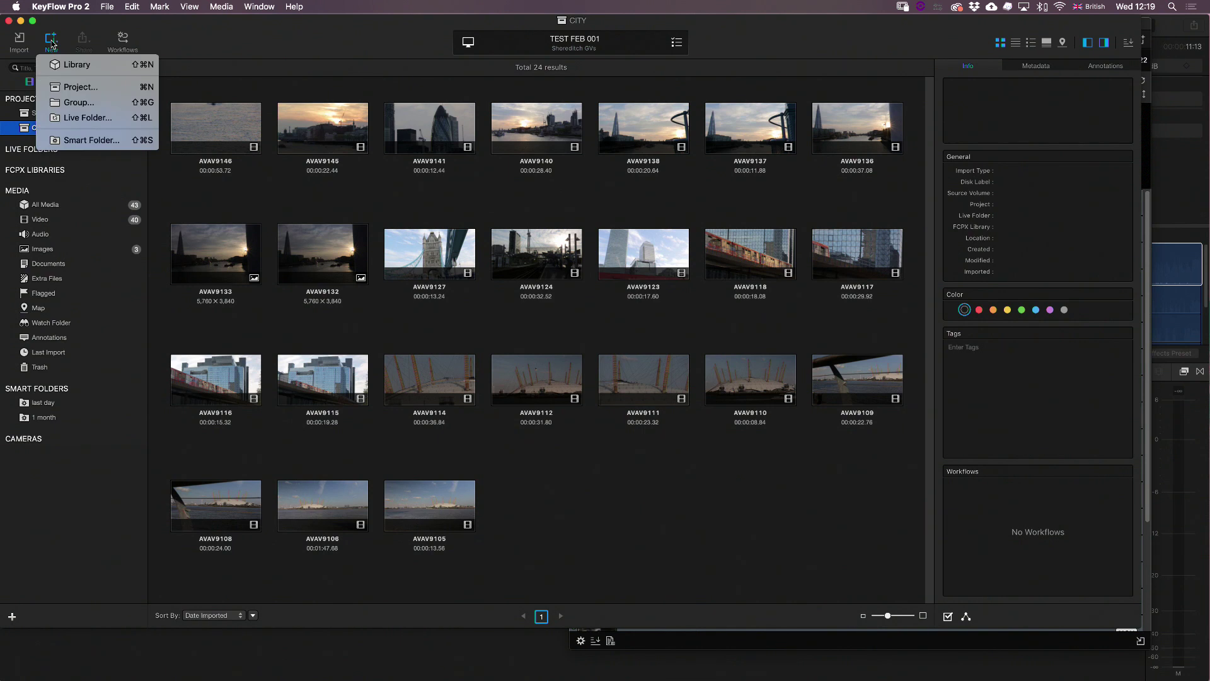
pyautogui.click(93, 118)
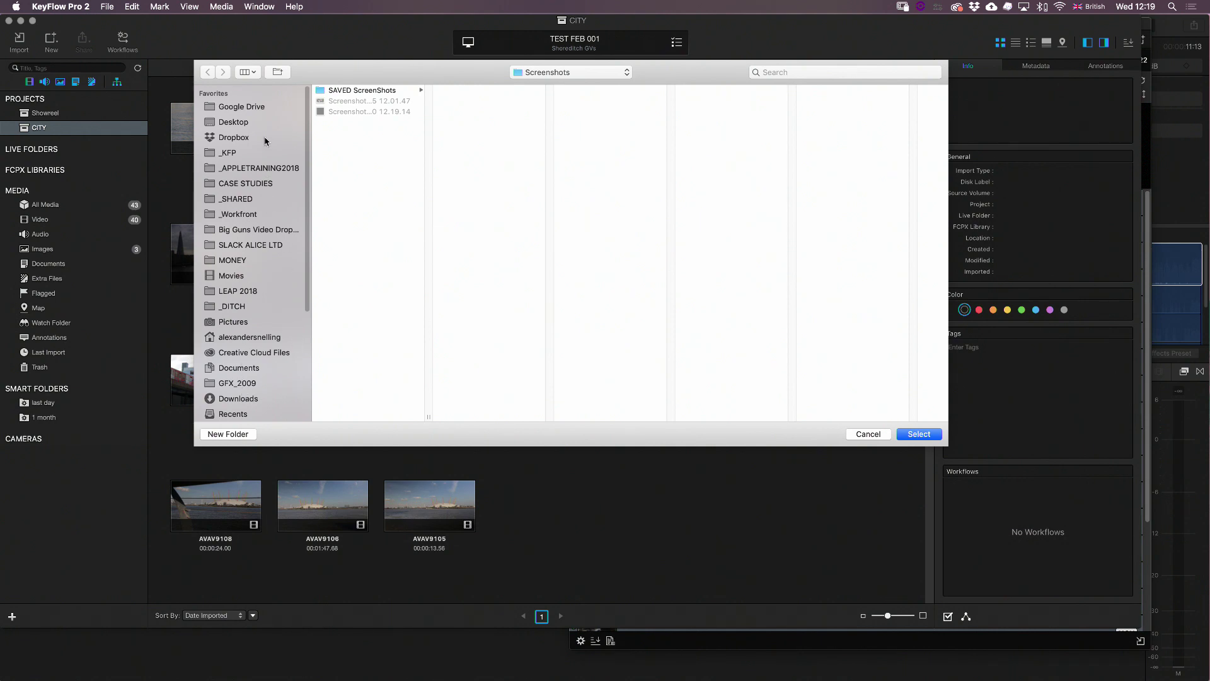
pyautogui.click(240, 138)
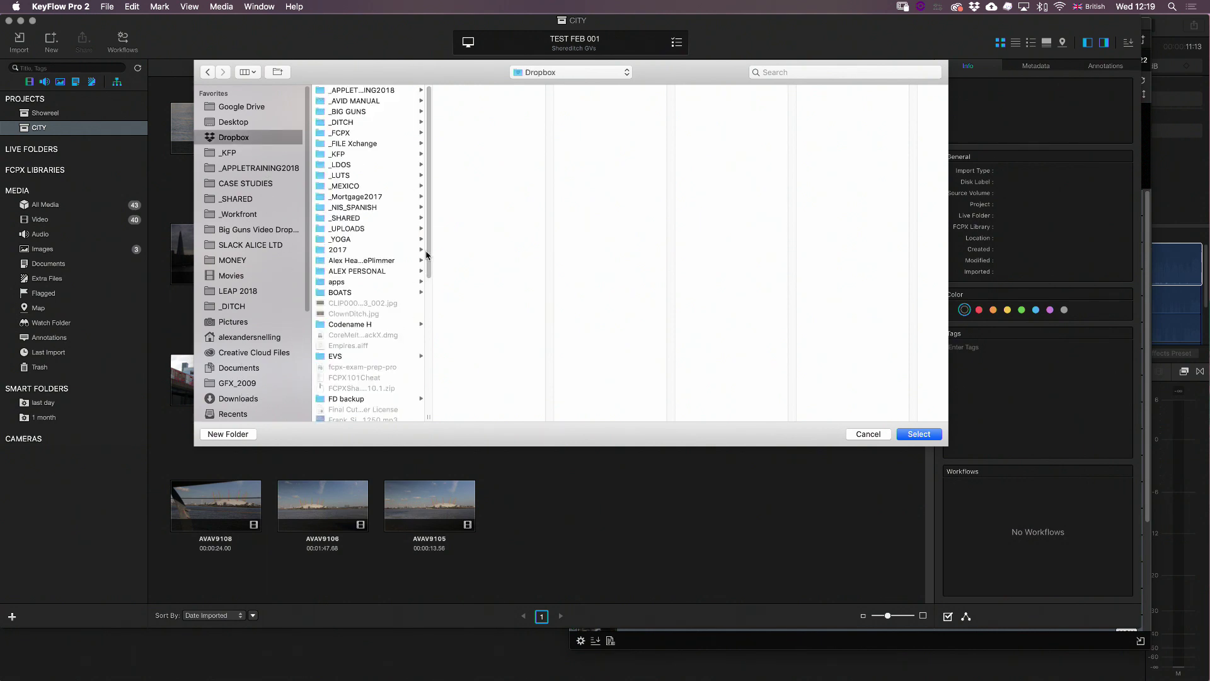
pyautogui.scroll(-10, 363, 265)
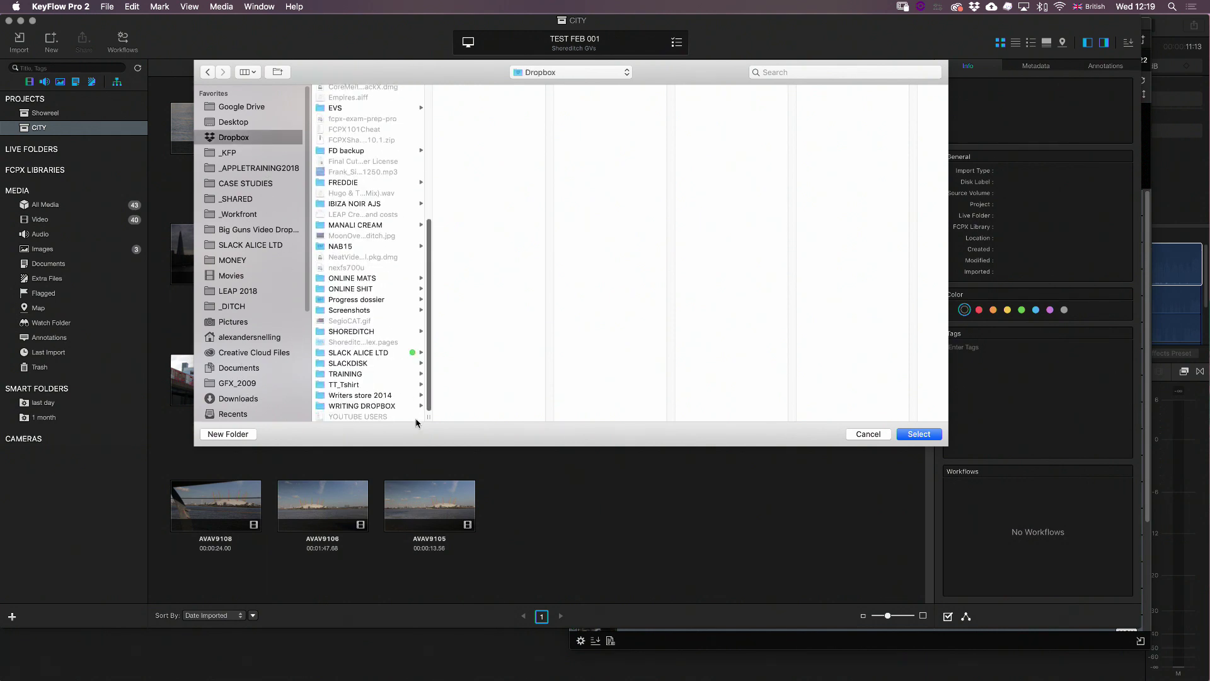
pyautogui.click(356, 311)
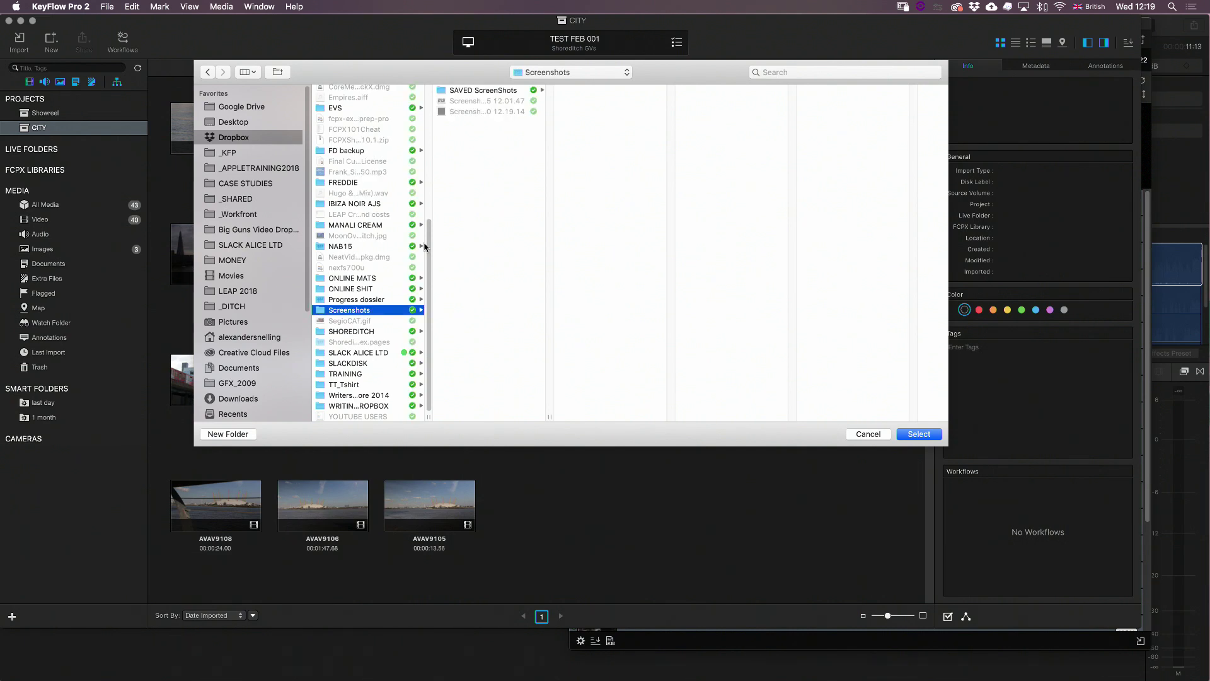
pyautogui.click(919, 433)
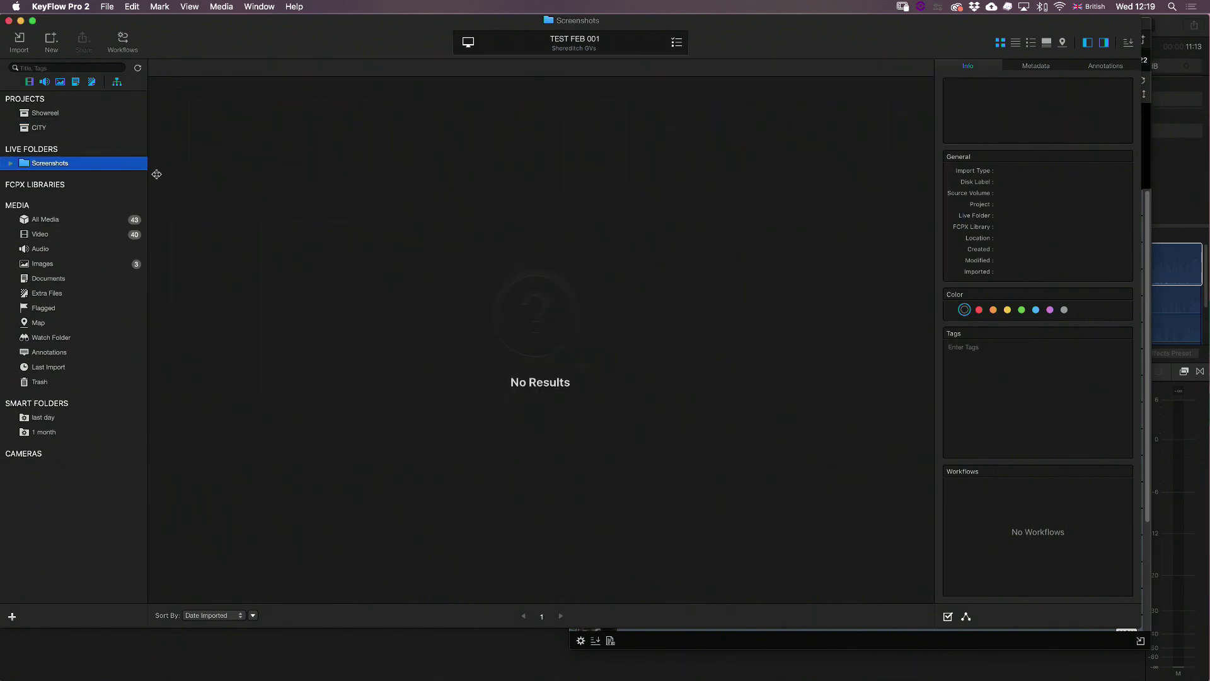
# Browse the SAVED ScreenShots subfolder, select all Showreel clips, then return to Screenshots.
pyautogui.click(11, 164)
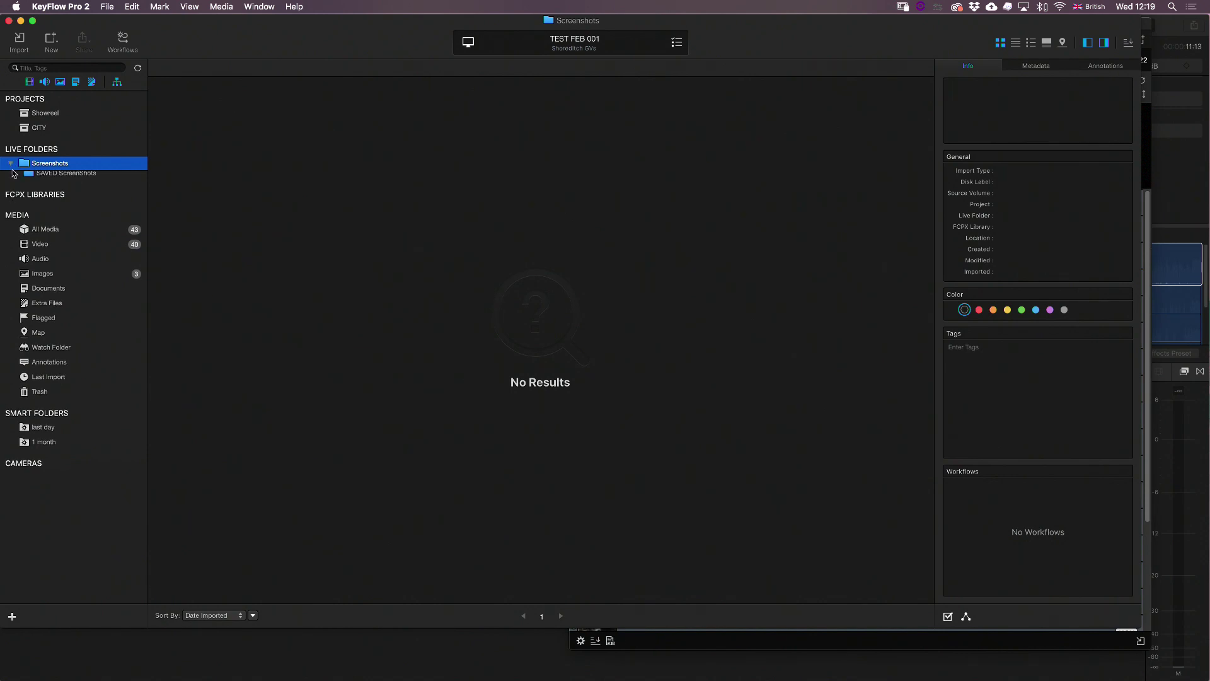
pyautogui.click(54, 179)
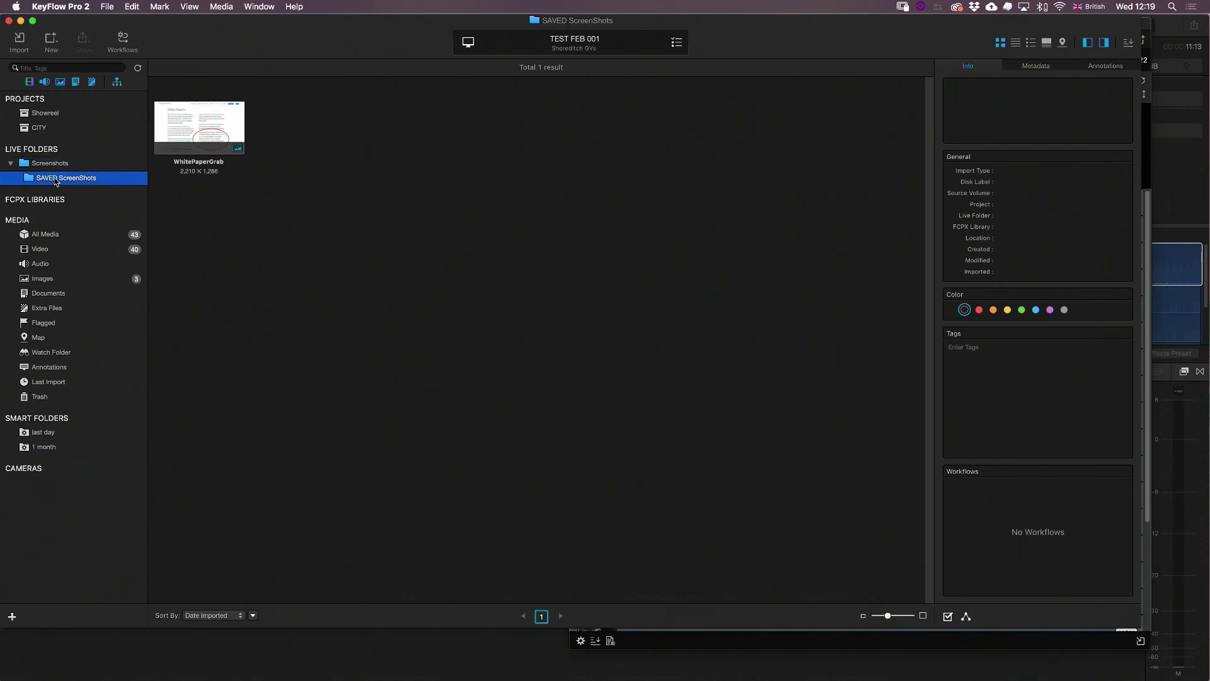
pyautogui.click(57, 165)
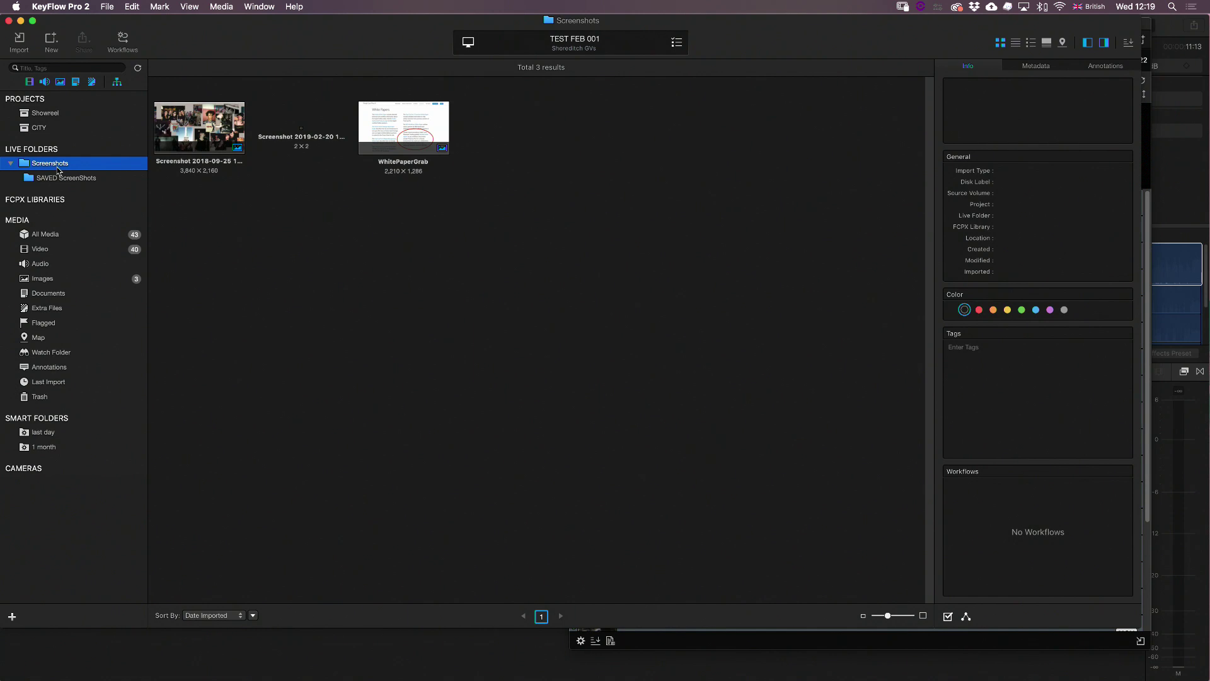
pyautogui.click(46, 115)
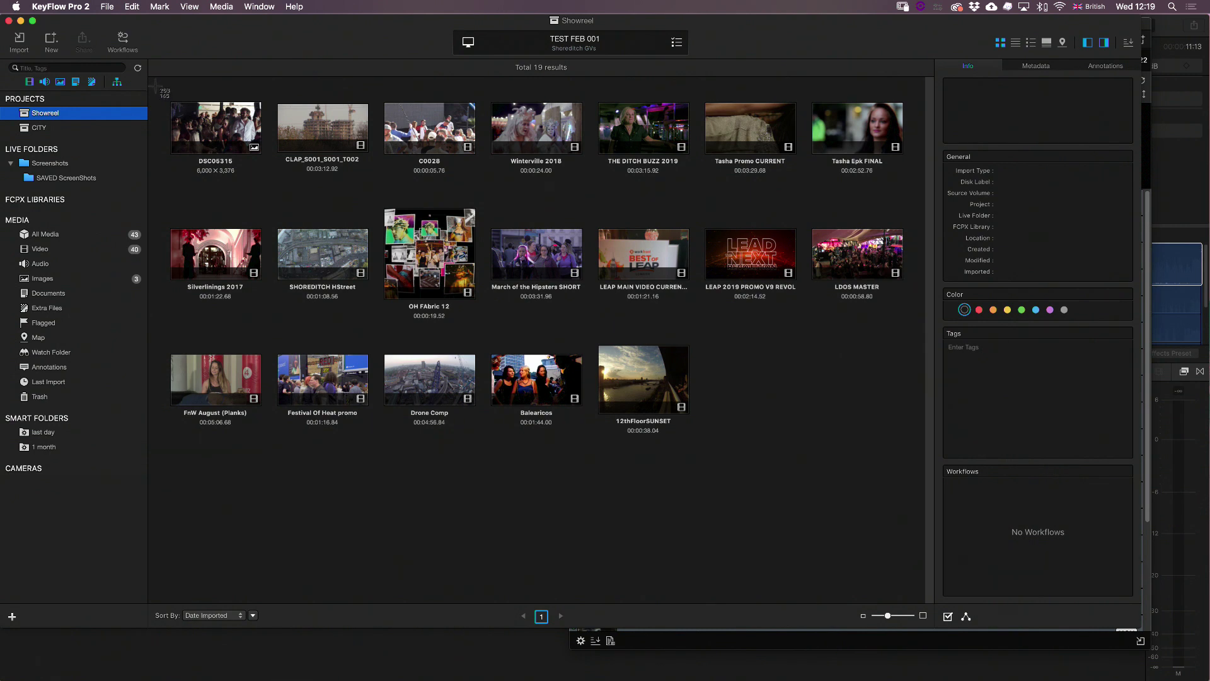
pyautogui.moveTo(157, 82); pyautogui.dragTo(923, 513)
pyautogui.click(45, 167)
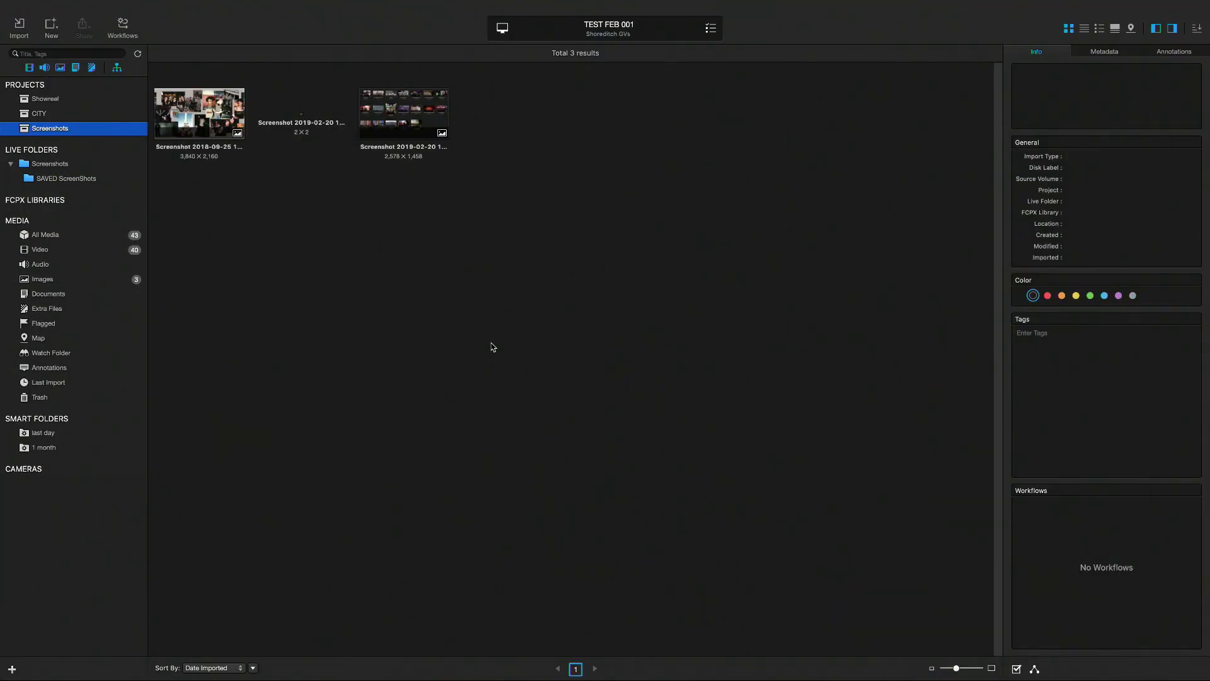
# Add the Desktop's DOWNLOADS TEMP folder as a live folder, then switch to Final Cut Pro.
pyautogui.click(53, 25)
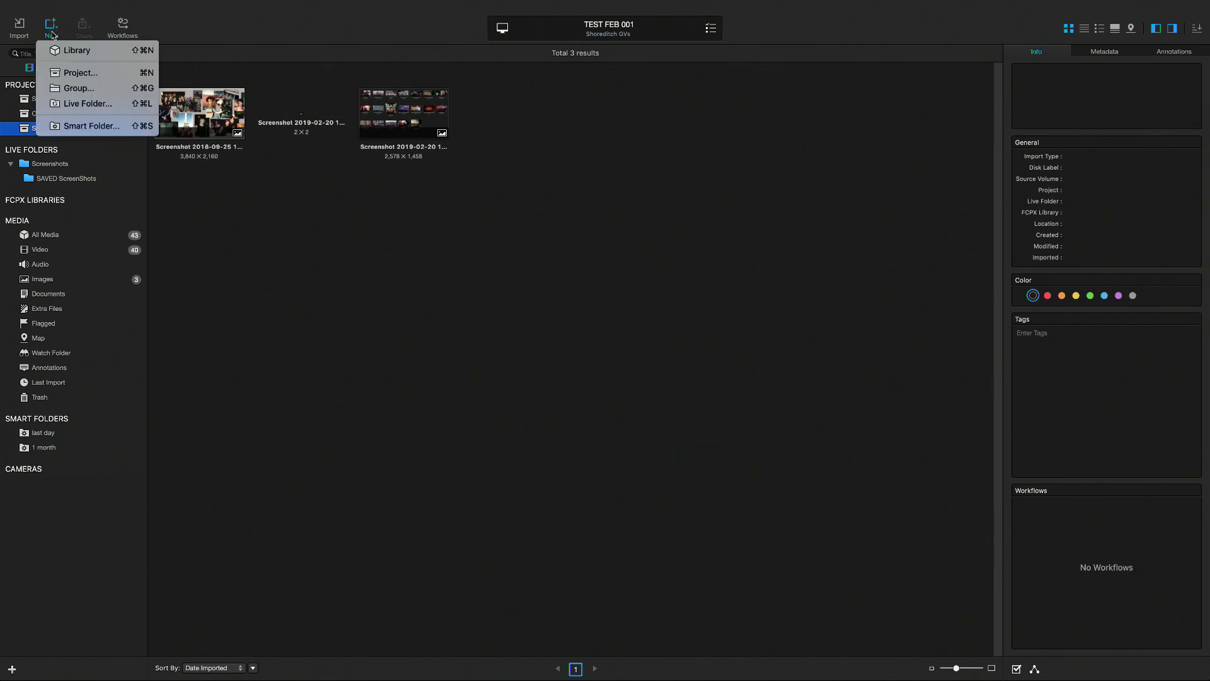
pyautogui.click(88, 104)
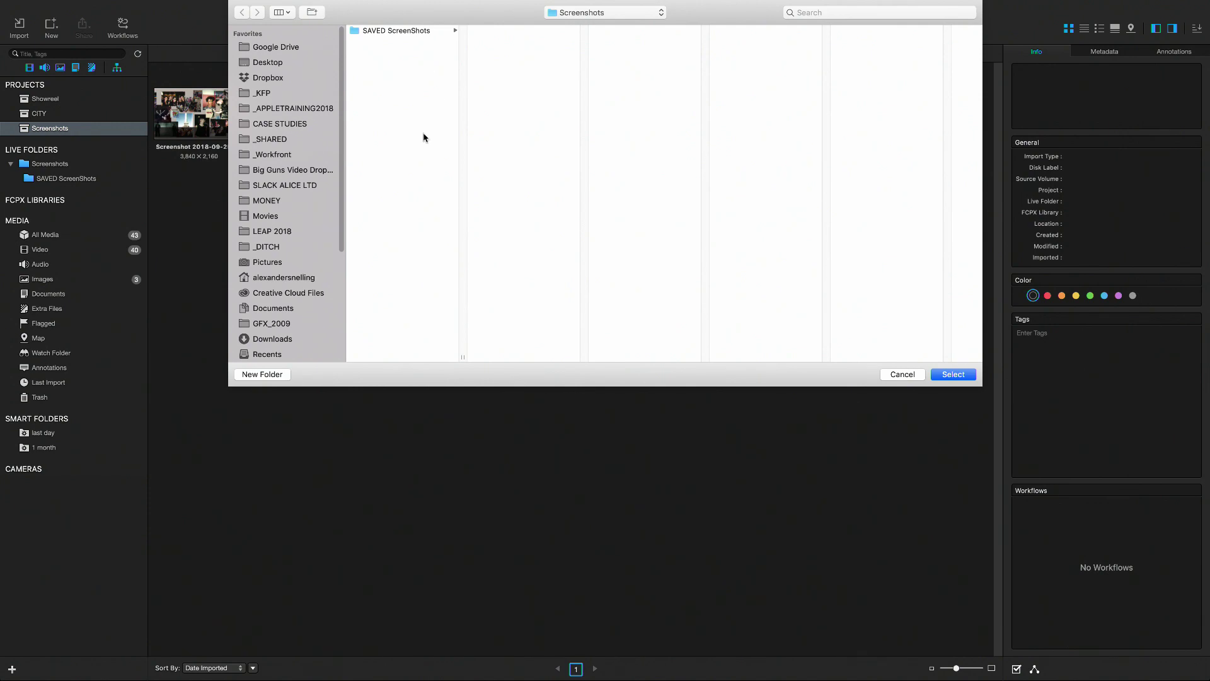
pyautogui.press('super+shift+d')
pyautogui.click(413, 41)
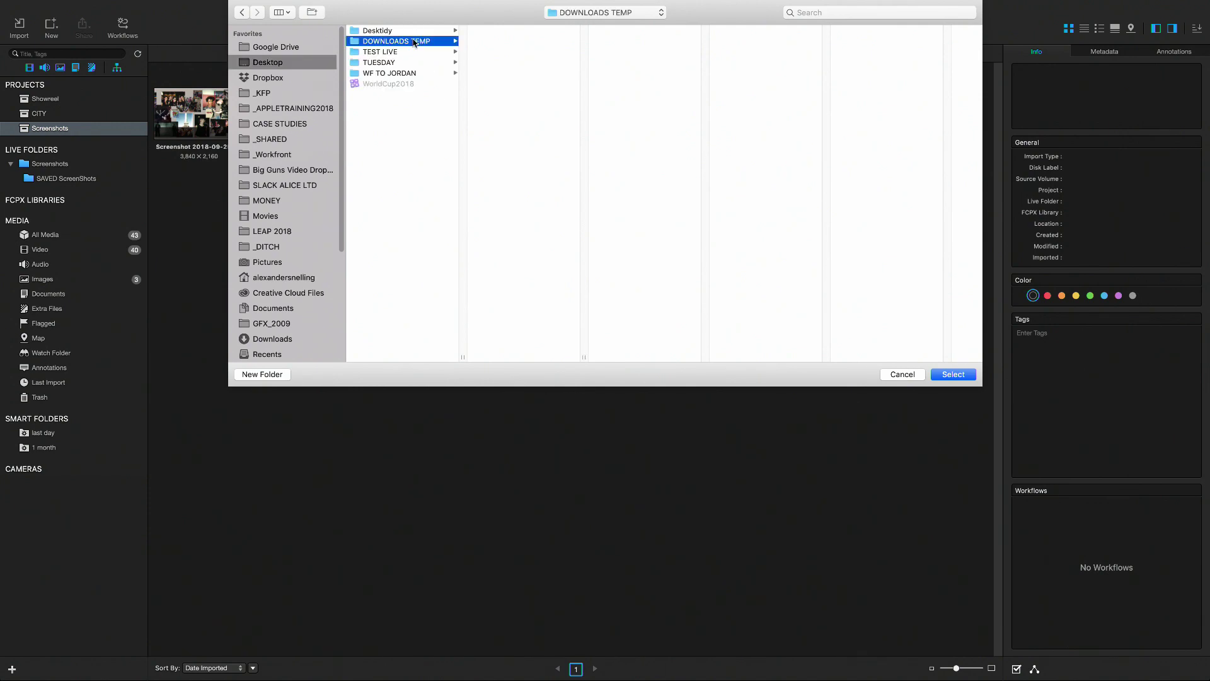
pyautogui.click(951, 376)
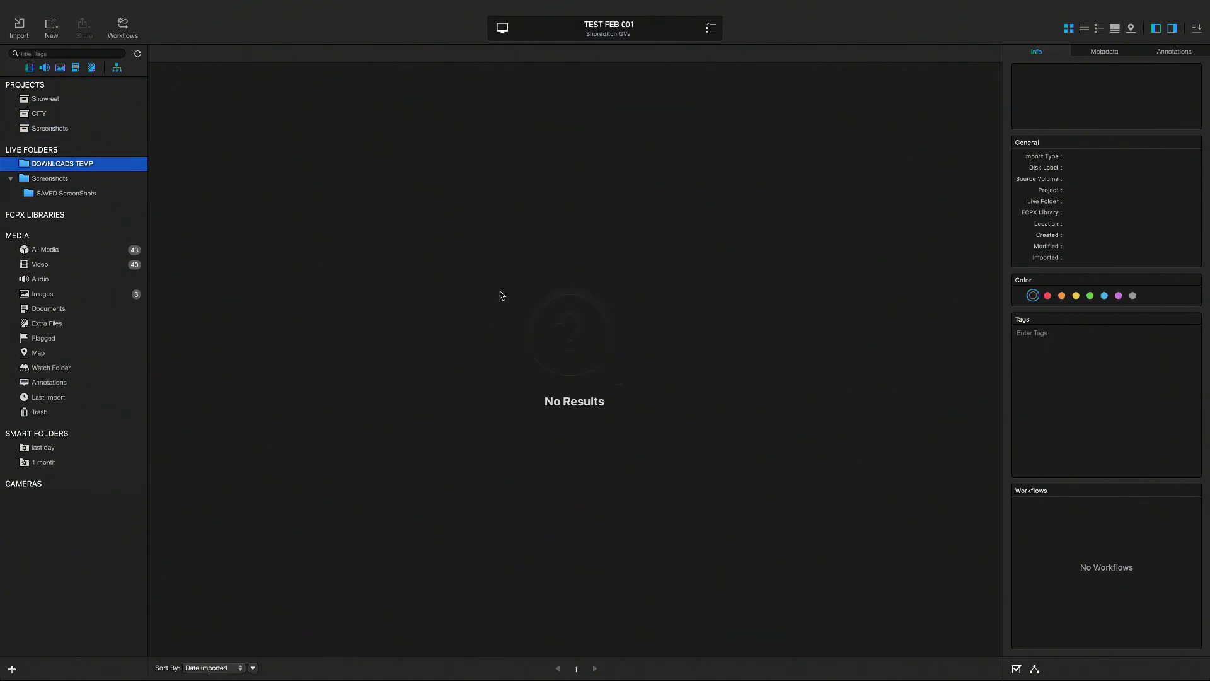
pyautogui.press('super+Tab')
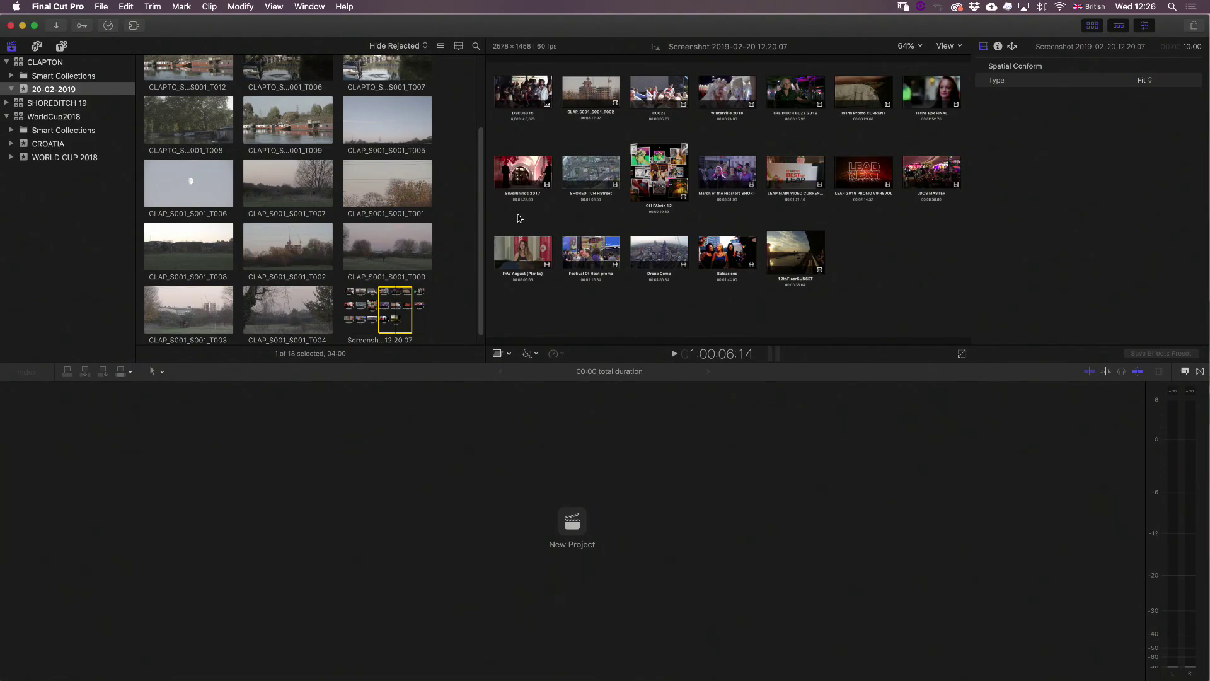
# Open the KeyFlow Pro 2 extension in Final Cut Pro, showing the DOWNLOADS TEMP live folder.
pyautogui.click(136, 25)
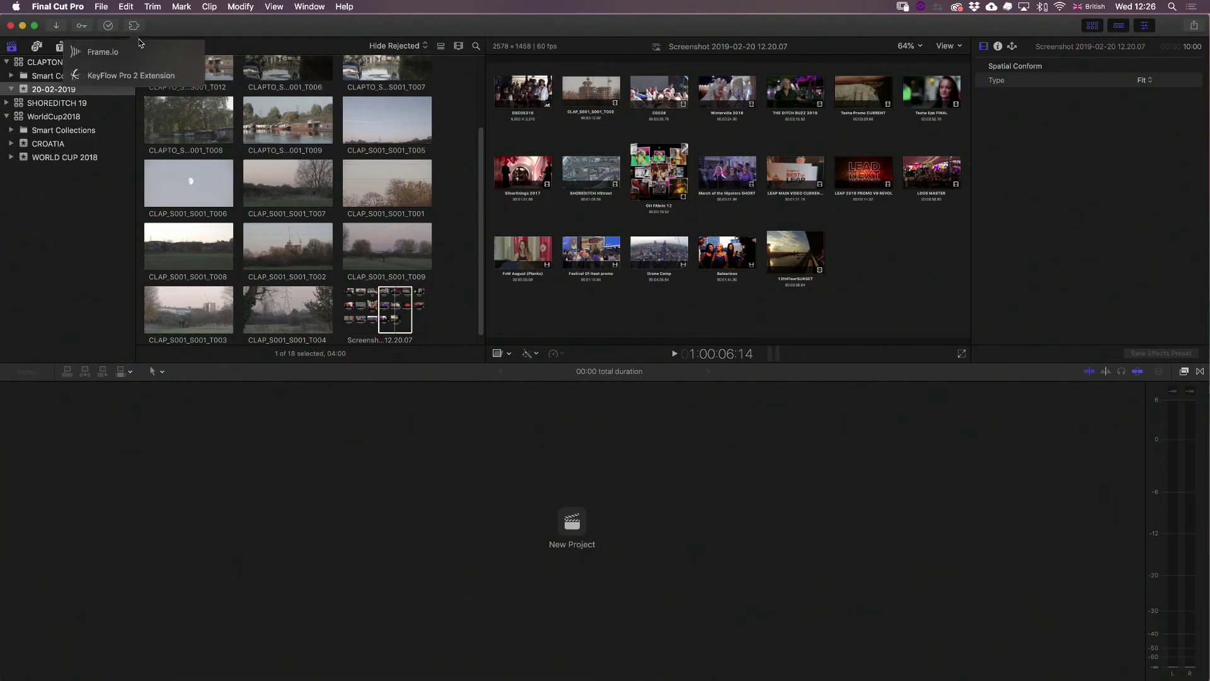
pyautogui.click(144, 75)
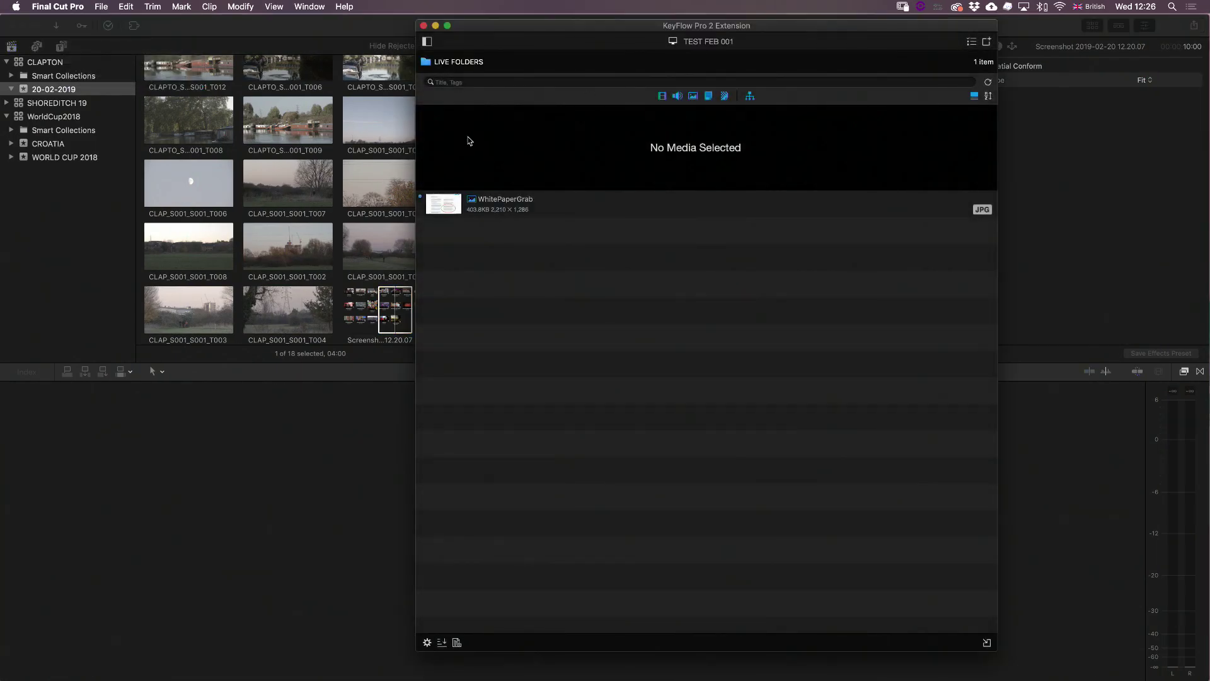
pyautogui.click(427, 41)
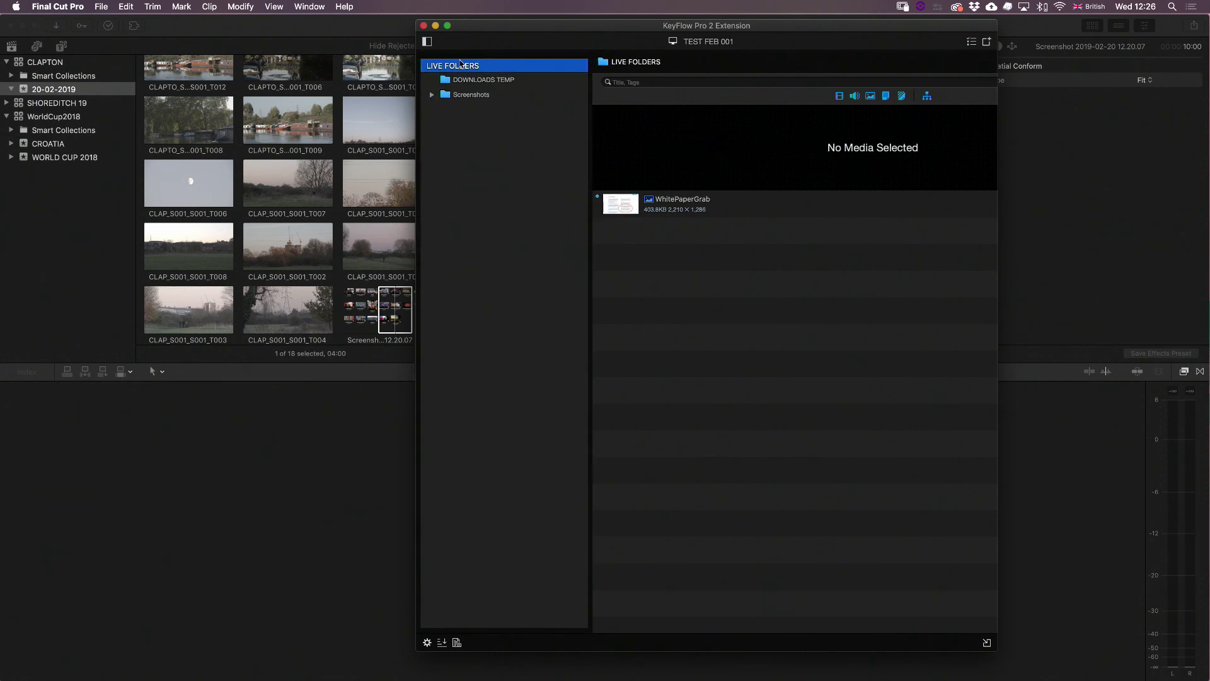
pyautogui.click(493, 82)
pyautogui.moveTo(613, 24); pyautogui.dragTo(821, 19)
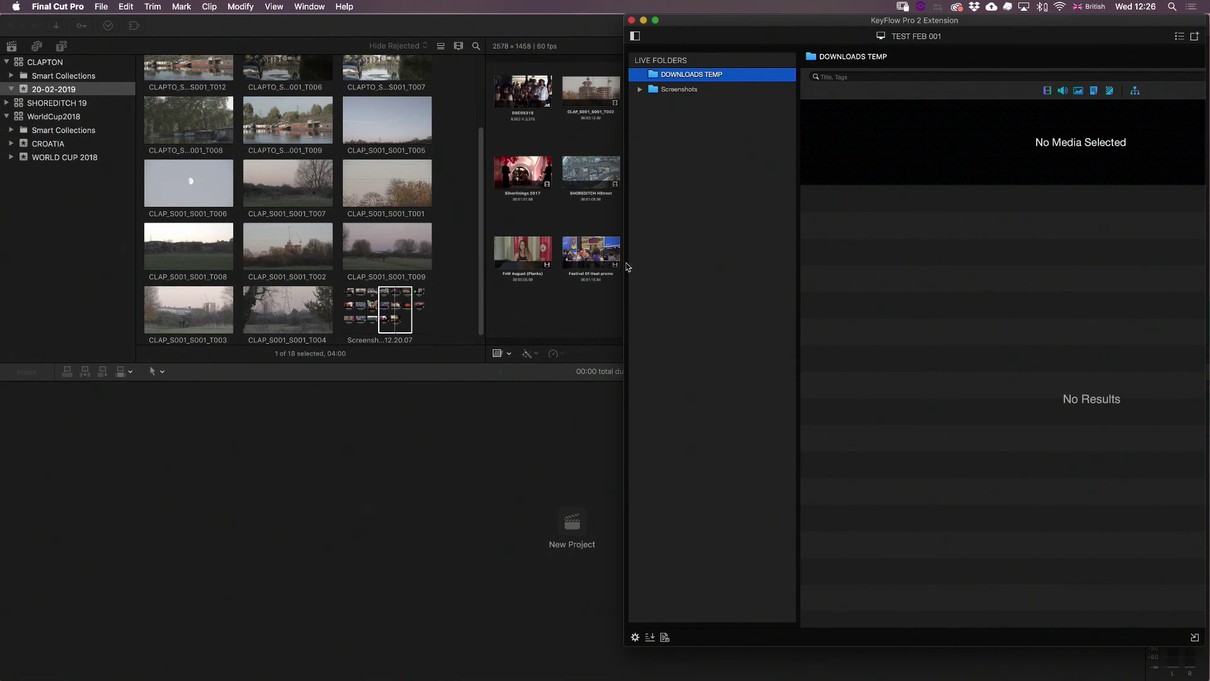
# Copy both WorldCup2018 Audio Only clips, including Guava (Extended Mix), into DOWNLOADS TEMP.
pyautogui.scroll(3, 284, 189)
pyautogui.click(52, 120)
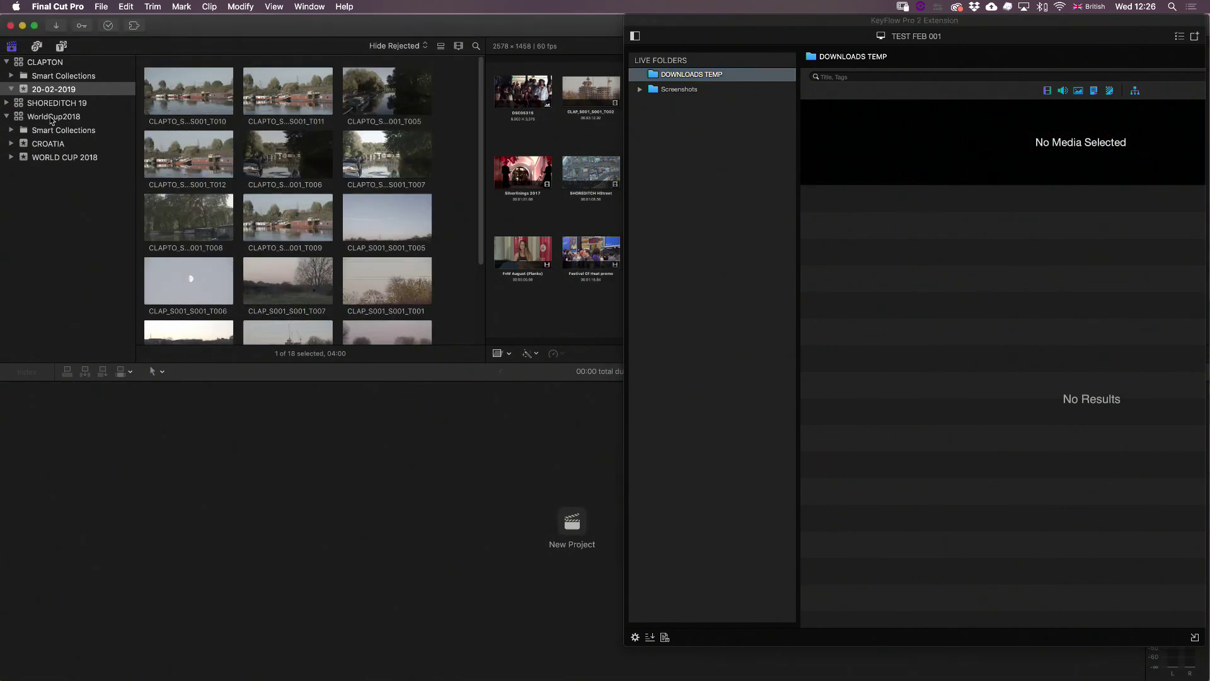
pyautogui.click(52, 117)
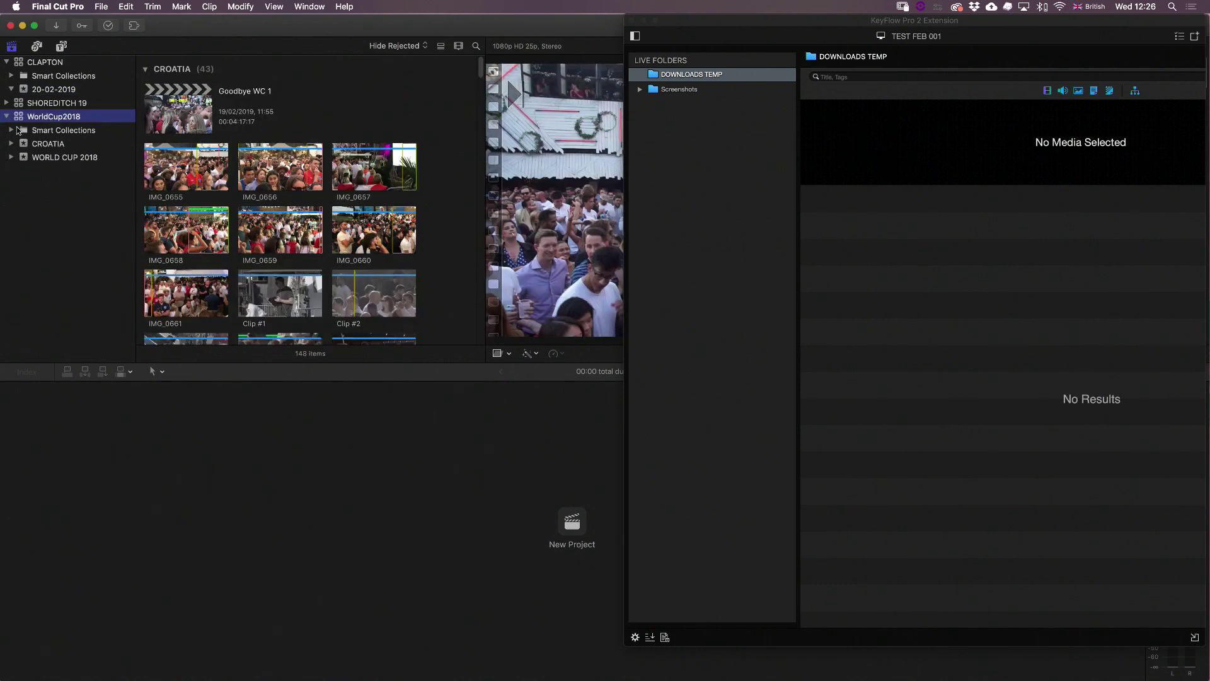
pyautogui.click(11, 131)
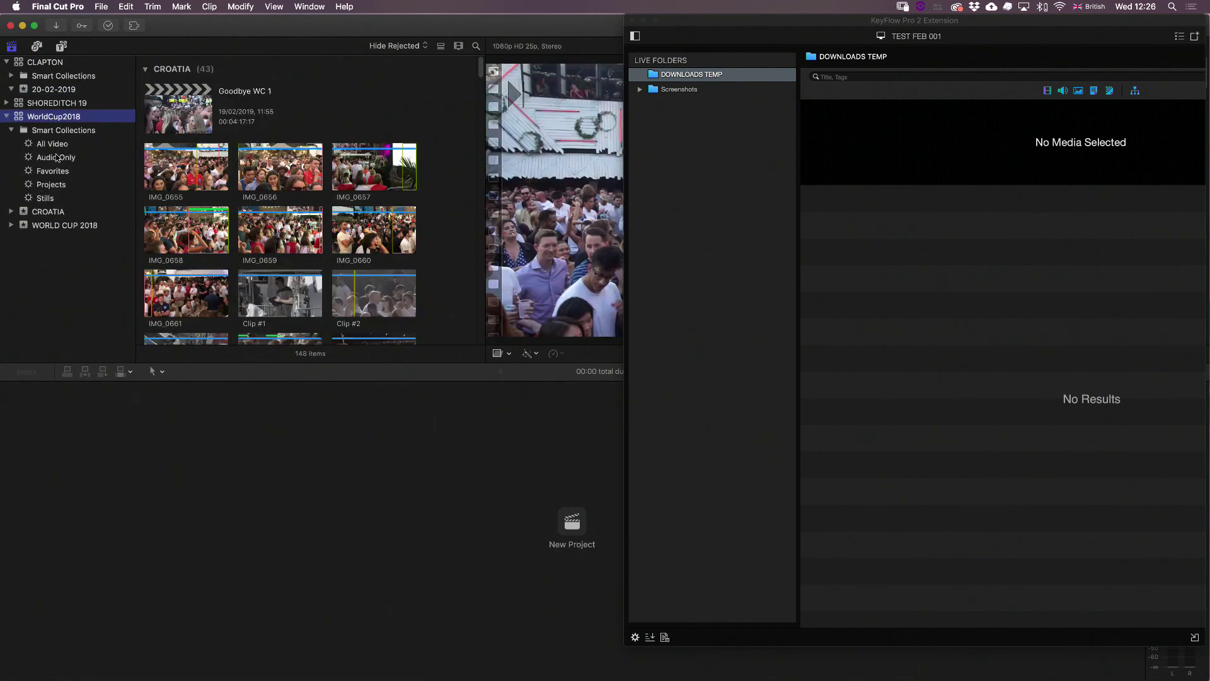
pyautogui.click(56, 158)
pyautogui.click(289, 93)
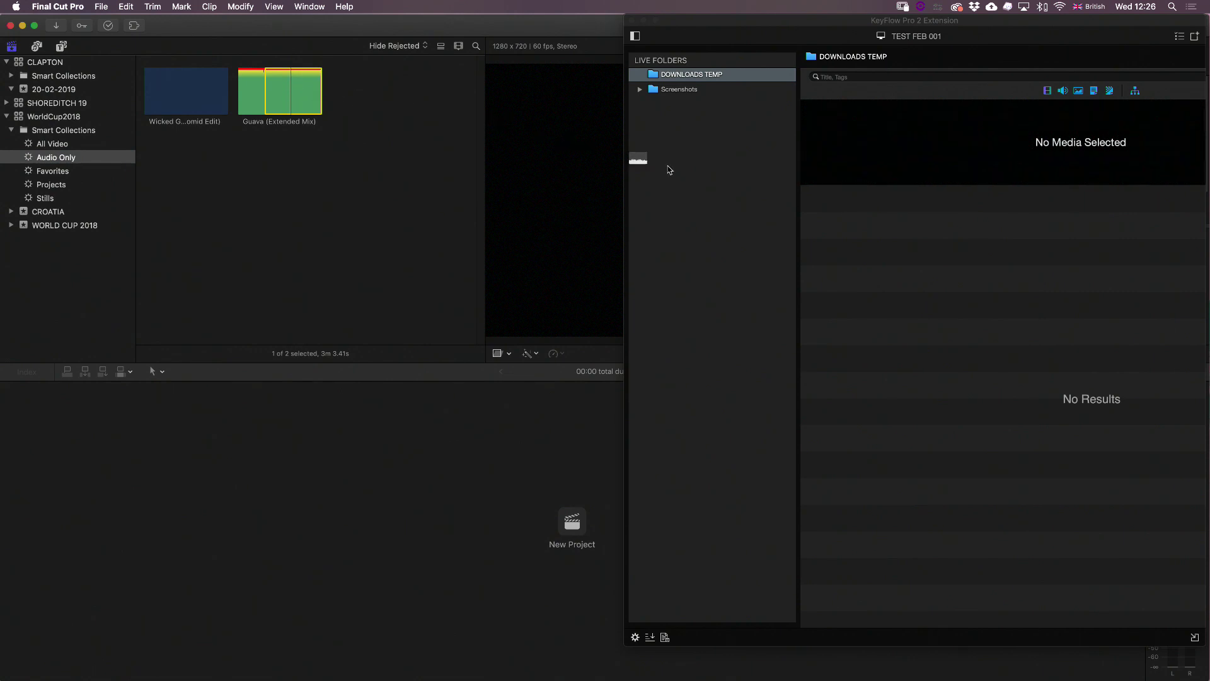
pyautogui.moveTo(721, 188); pyautogui.dragTo(930, 322)
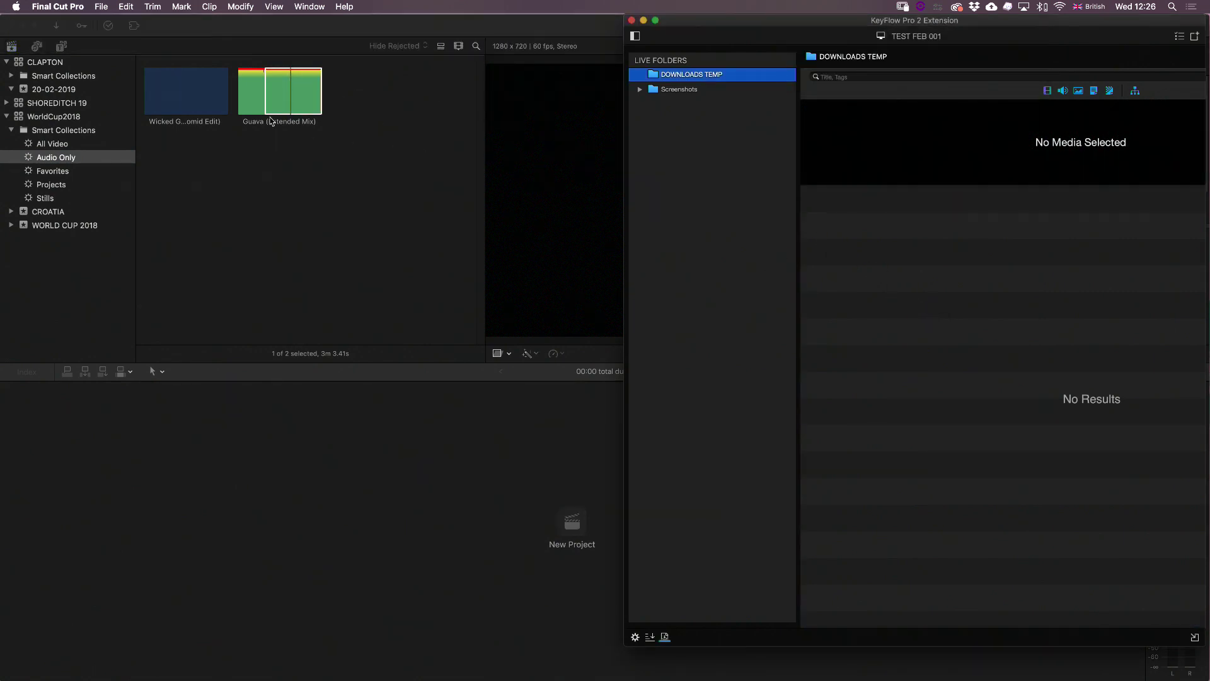
pyautogui.click(188, 98)
pyautogui.moveTo(188, 98); pyautogui.dragTo(942, 310)
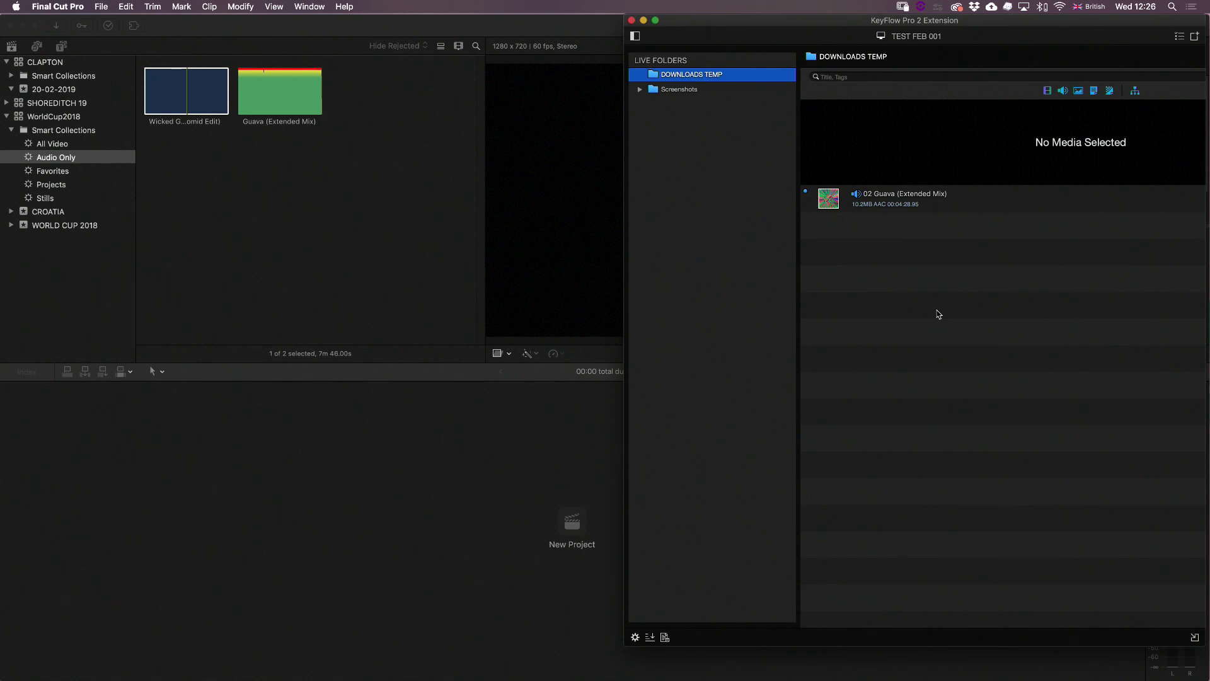
pyautogui.press('super+Tab')
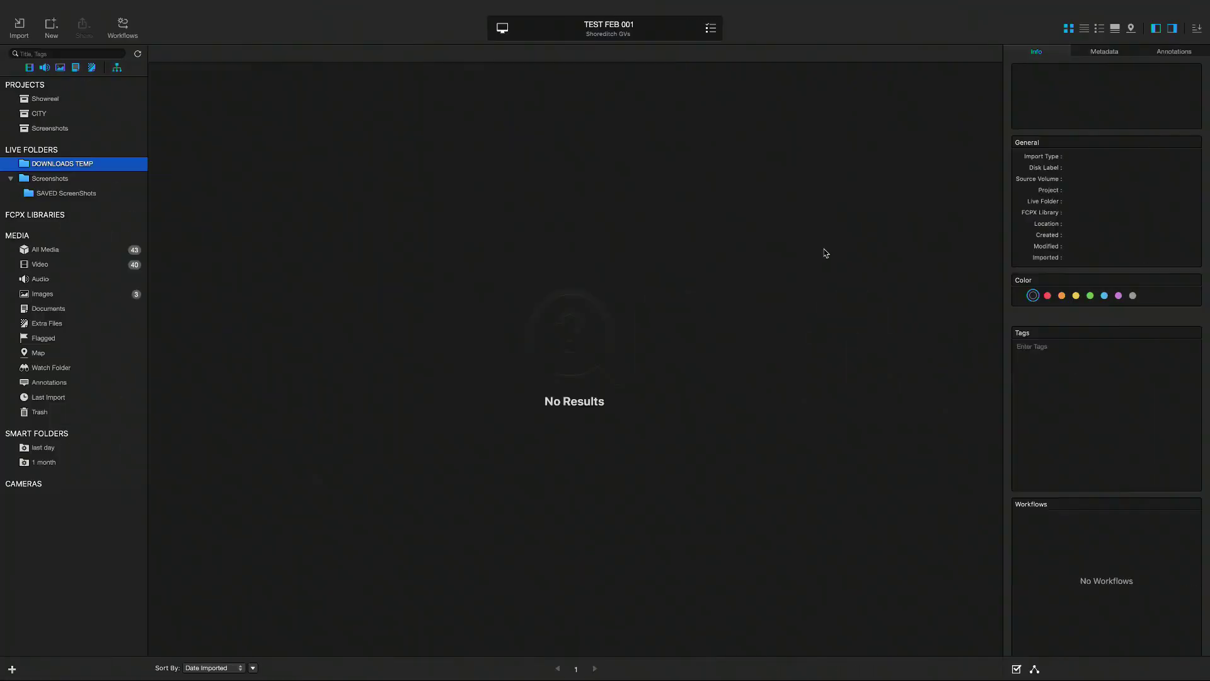
# Switch to Screenshots, then back to DOWNLOADS TEMP to list the two new audio tracks.
pyautogui.click(34, 182)
pyautogui.click(42, 167)
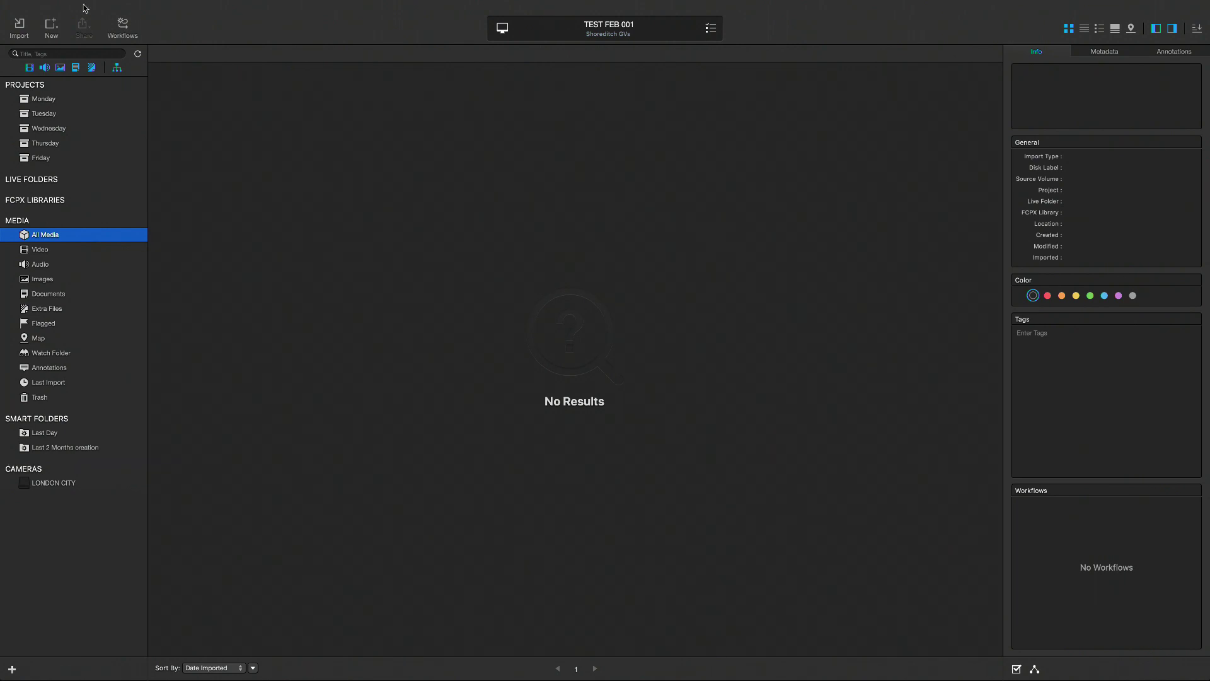
# Open the Watcher preferences and leave the watch interval at 5 Seconds.
pyautogui.click(54, 6)
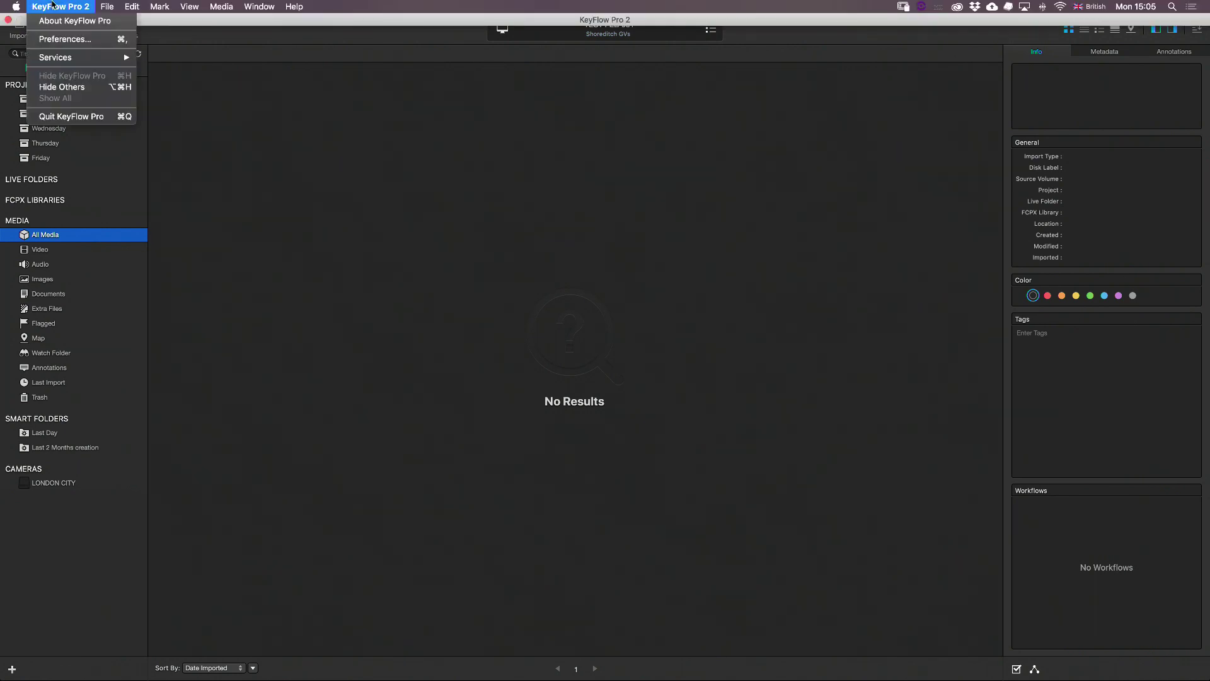
pyautogui.click(62, 40)
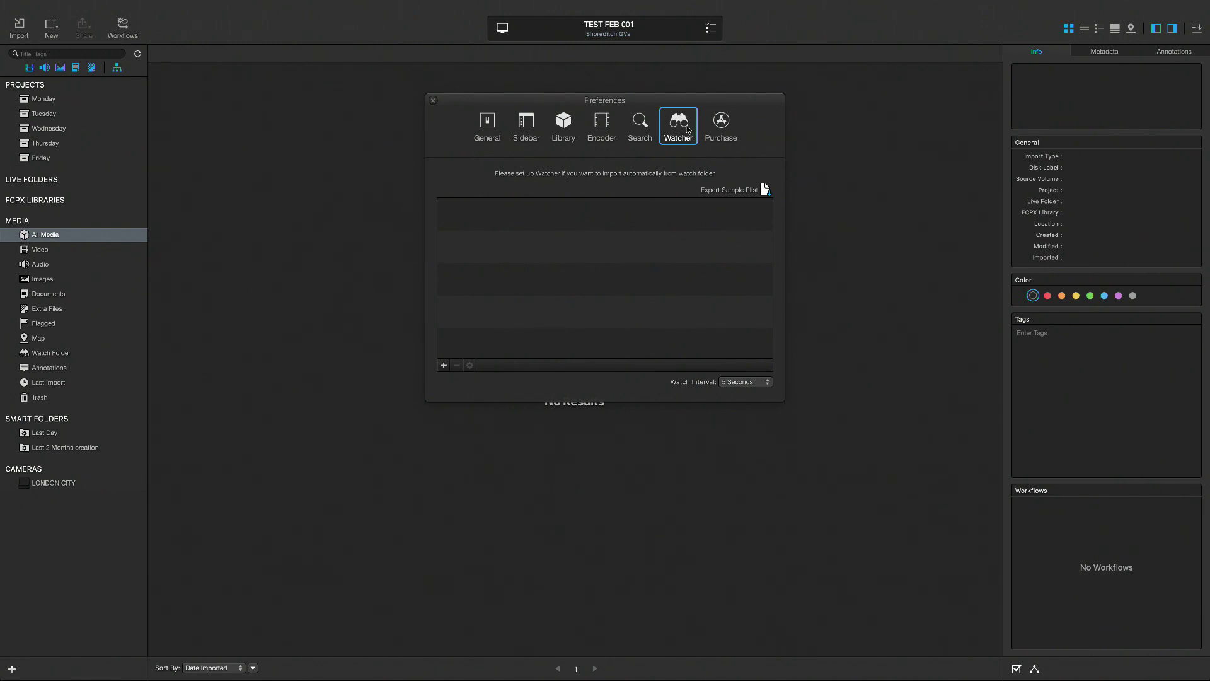
pyautogui.click(762, 384)
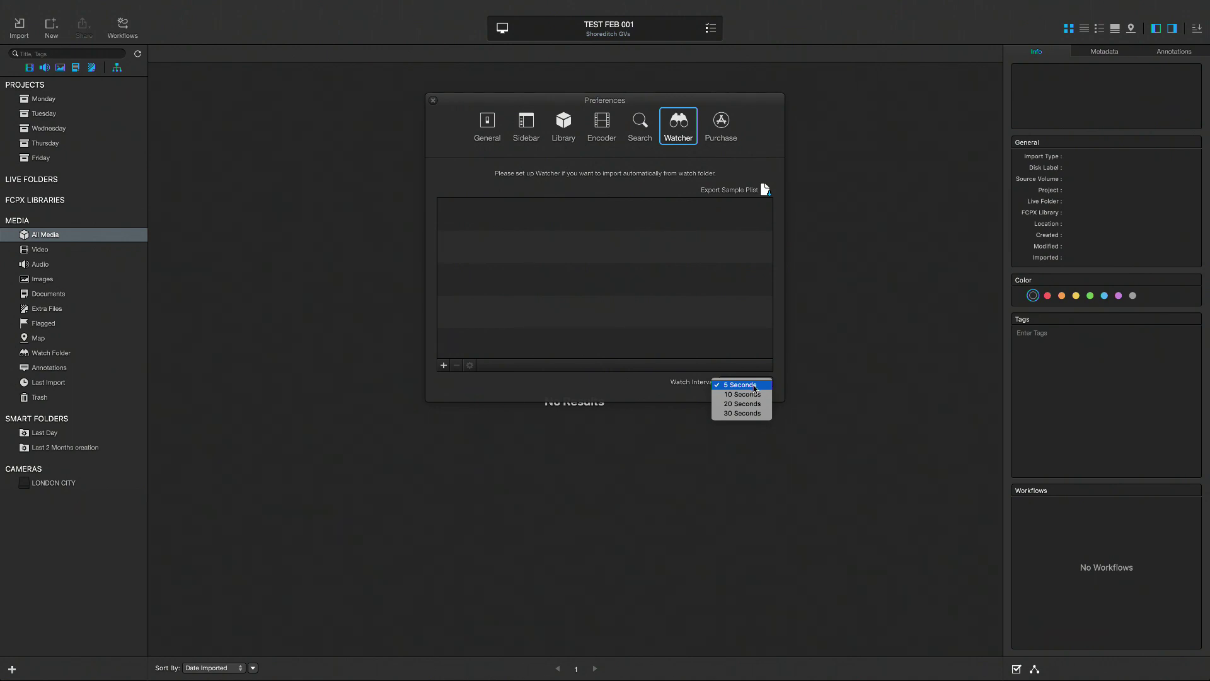
pyautogui.click(739, 385)
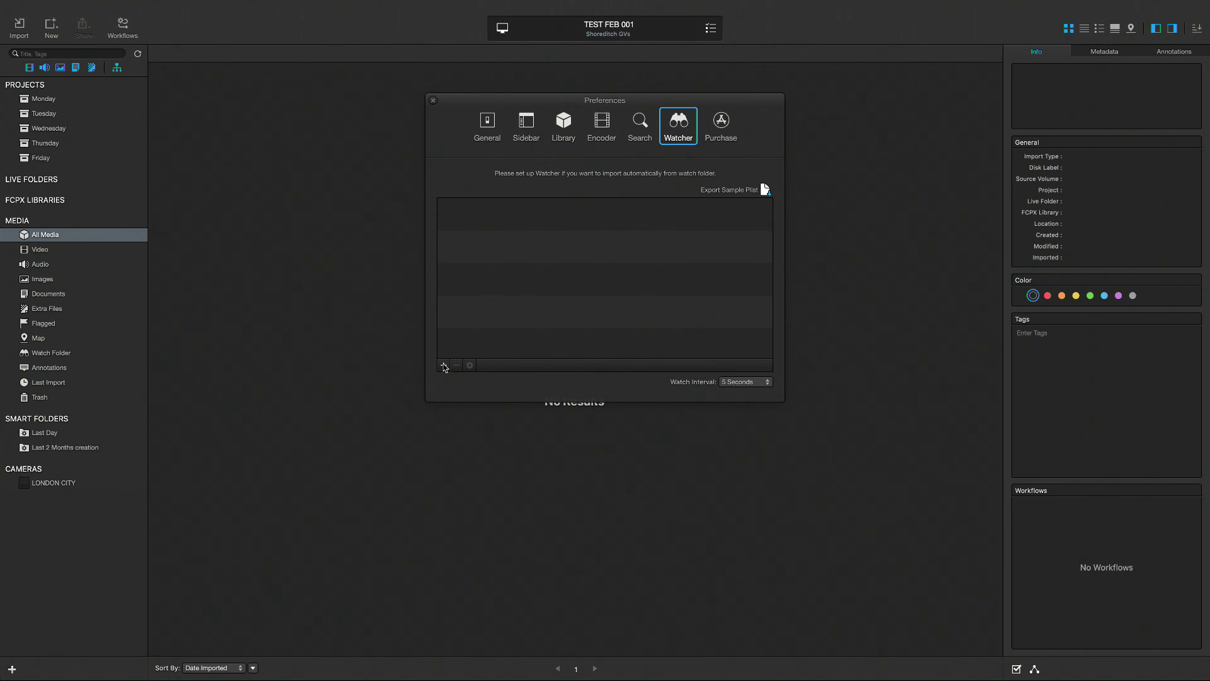
# Add the _INGEST folder on Promise RAID as a new watch folder.
pyautogui.click(445, 366)
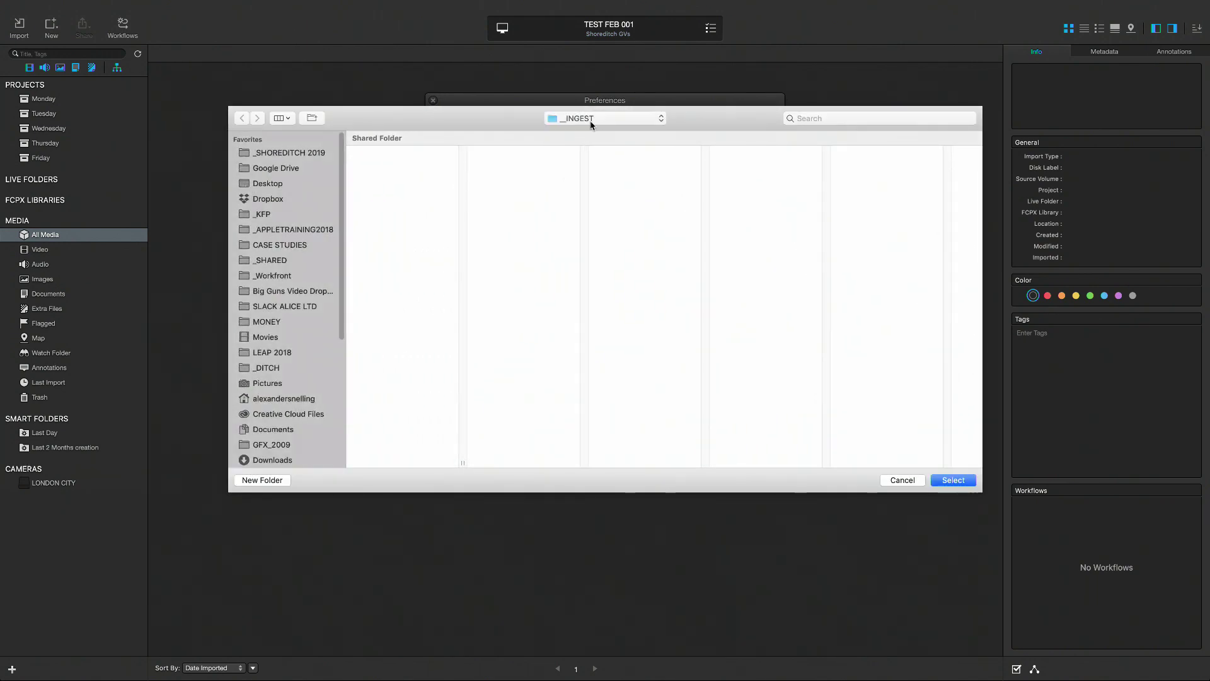
pyautogui.scroll(-5, 328, 353)
pyautogui.click(311, 396)
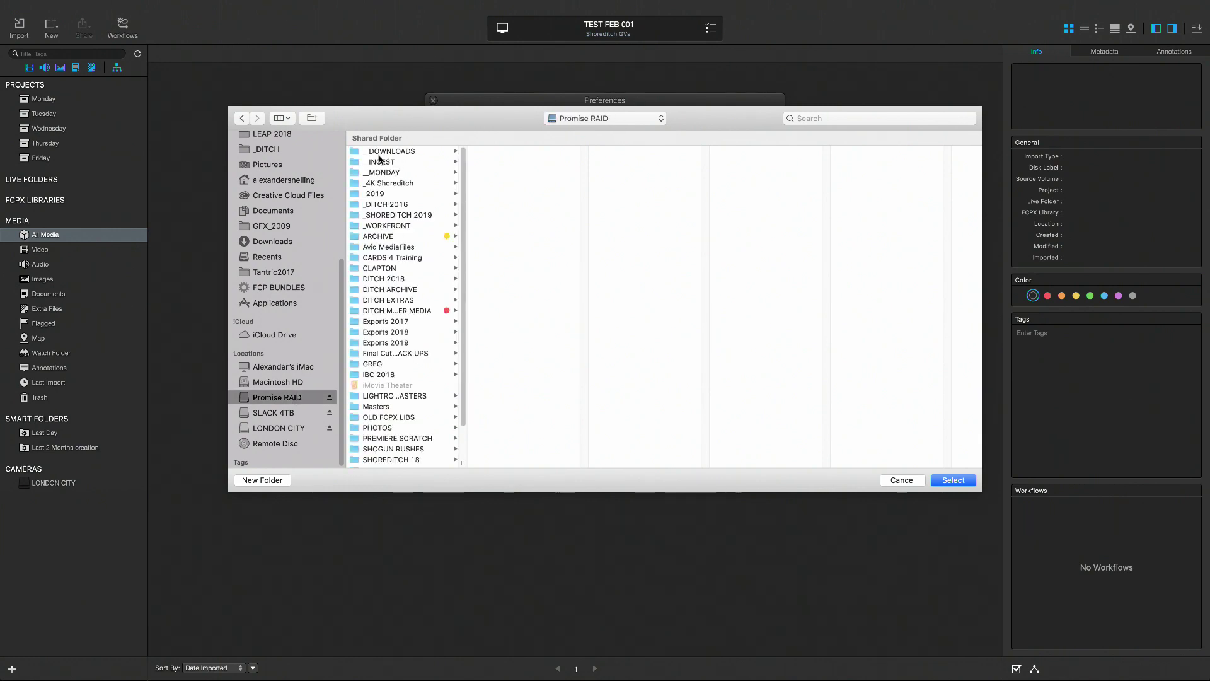
pyautogui.click(391, 162)
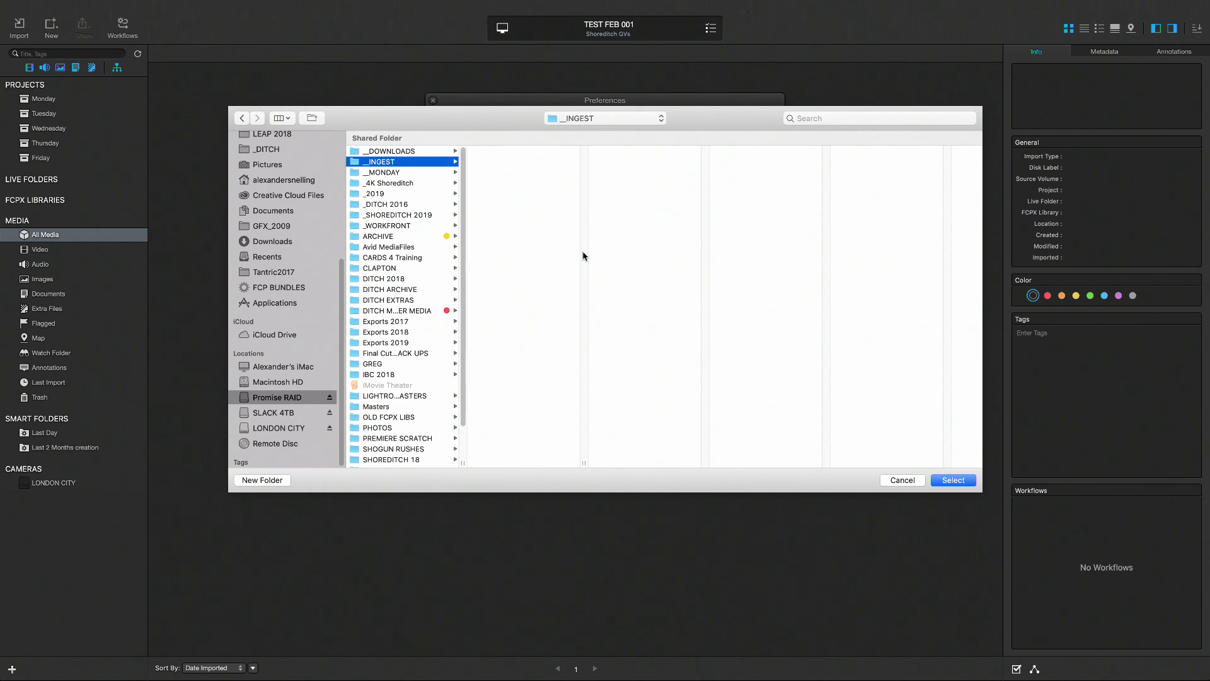
pyautogui.click(954, 482)
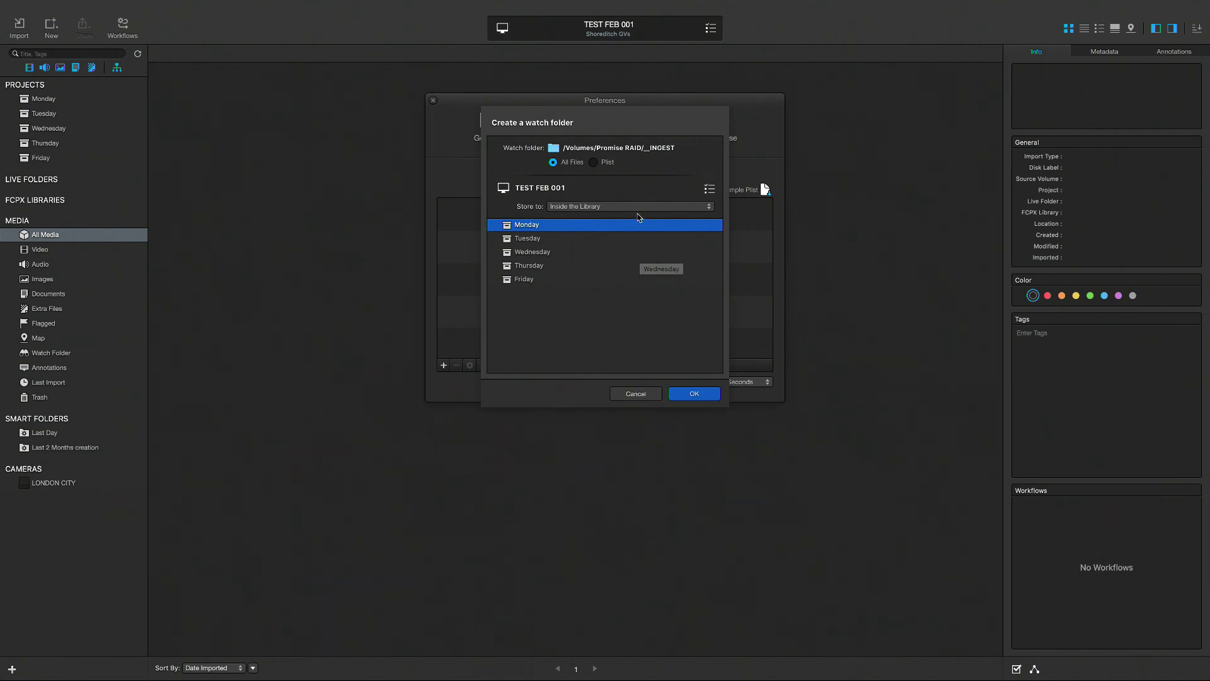
# Set the watch folder's destination project to Monday.
pyautogui.click(529, 242)
pyautogui.click(529, 255)
pyautogui.click(528, 267)
pyautogui.click(526, 278)
pyautogui.click(533, 227)
# Store imported files in _DAILY FOLDERS/1. MONDAY and save the _INGEST watch folder.
pyautogui.click(603, 207)
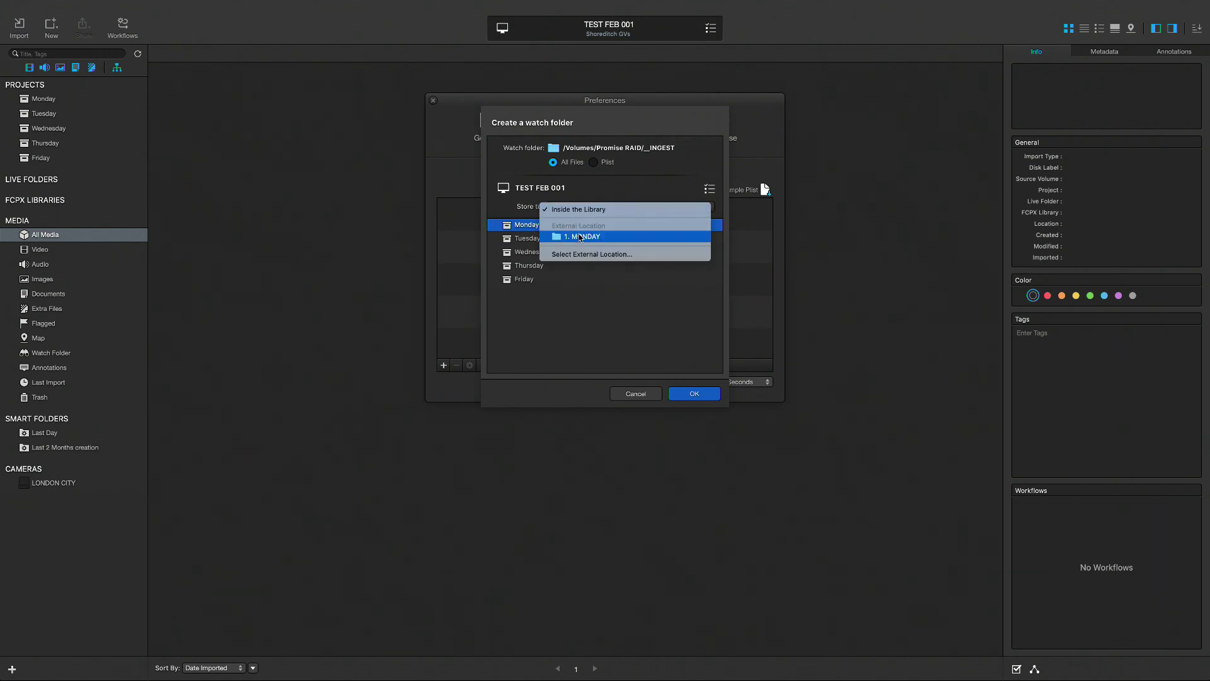
pyautogui.click(586, 254)
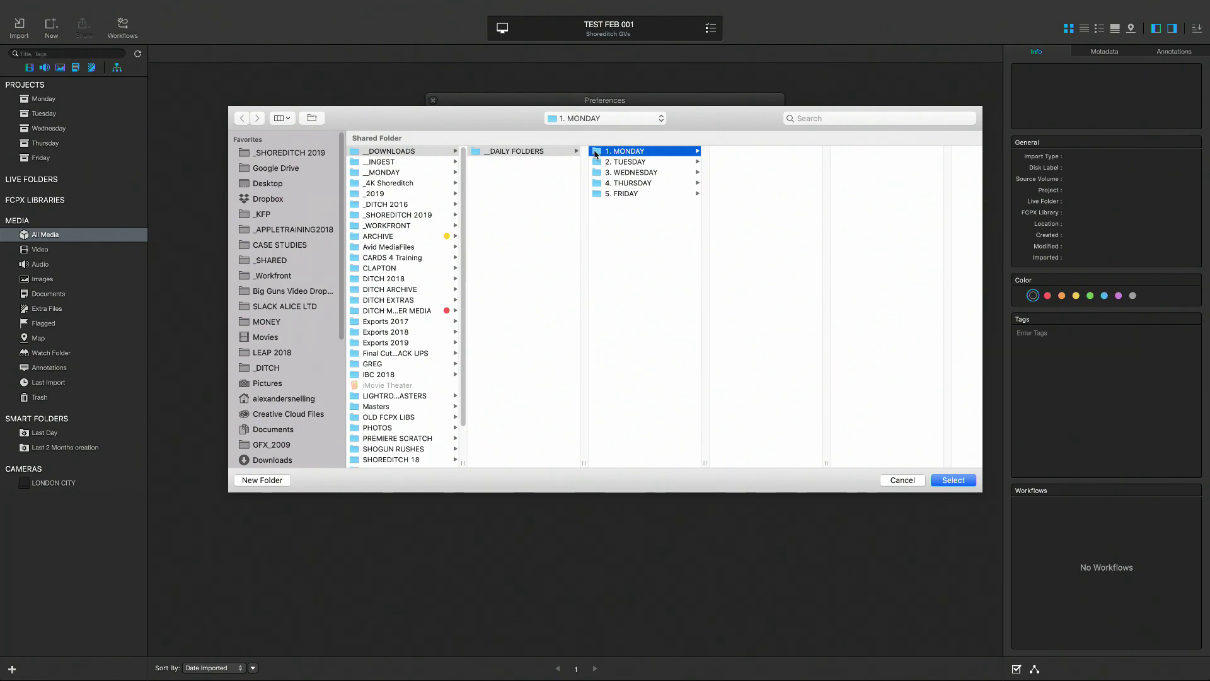
pyautogui.click(614, 163)
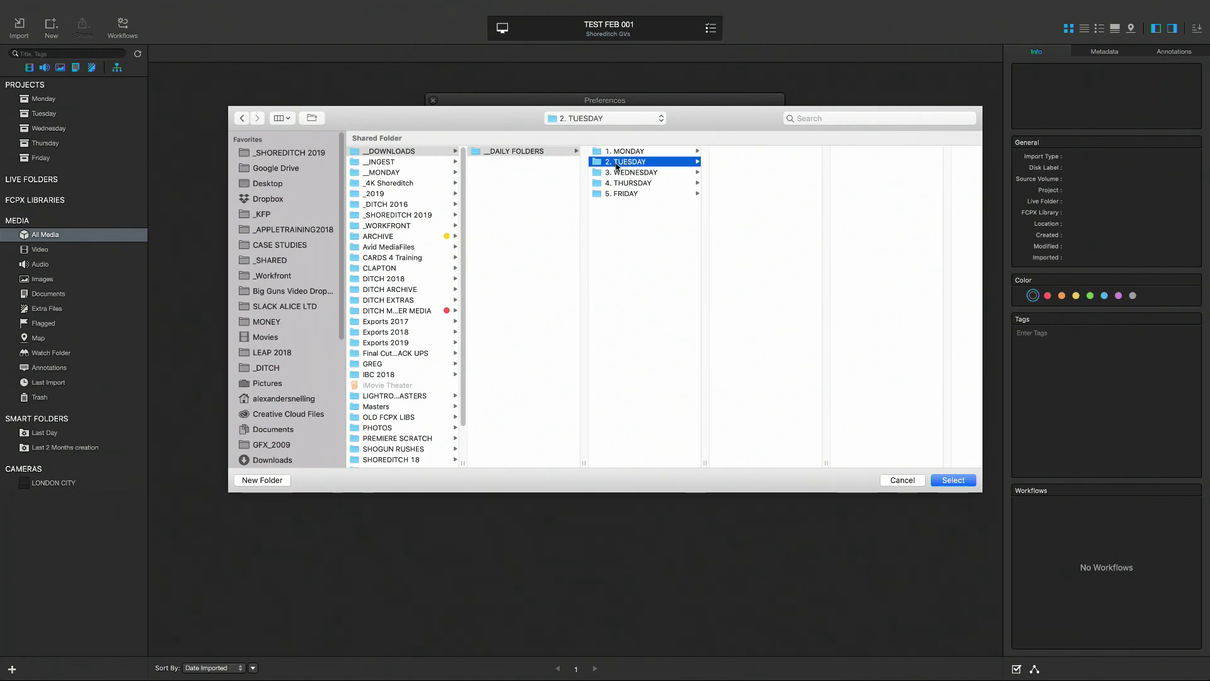
pyautogui.click(619, 174)
pyautogui.click(620, 183)
pyautogui.click(621, 193)
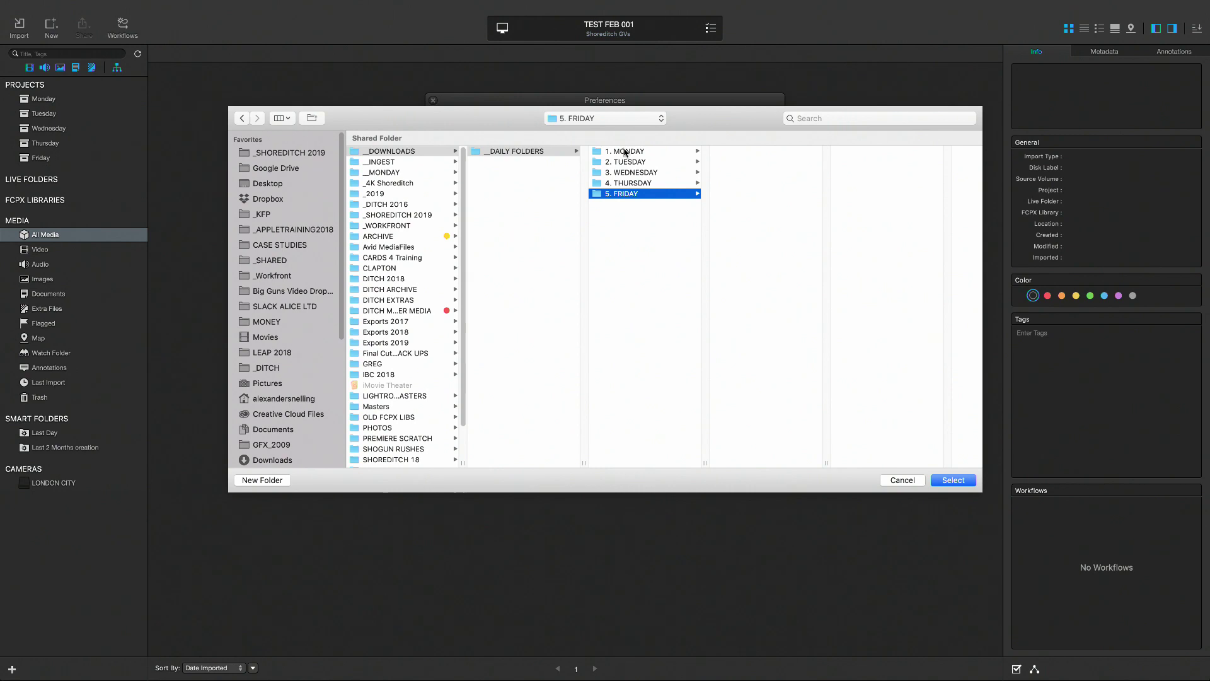
pyautogui.click(626, 152)
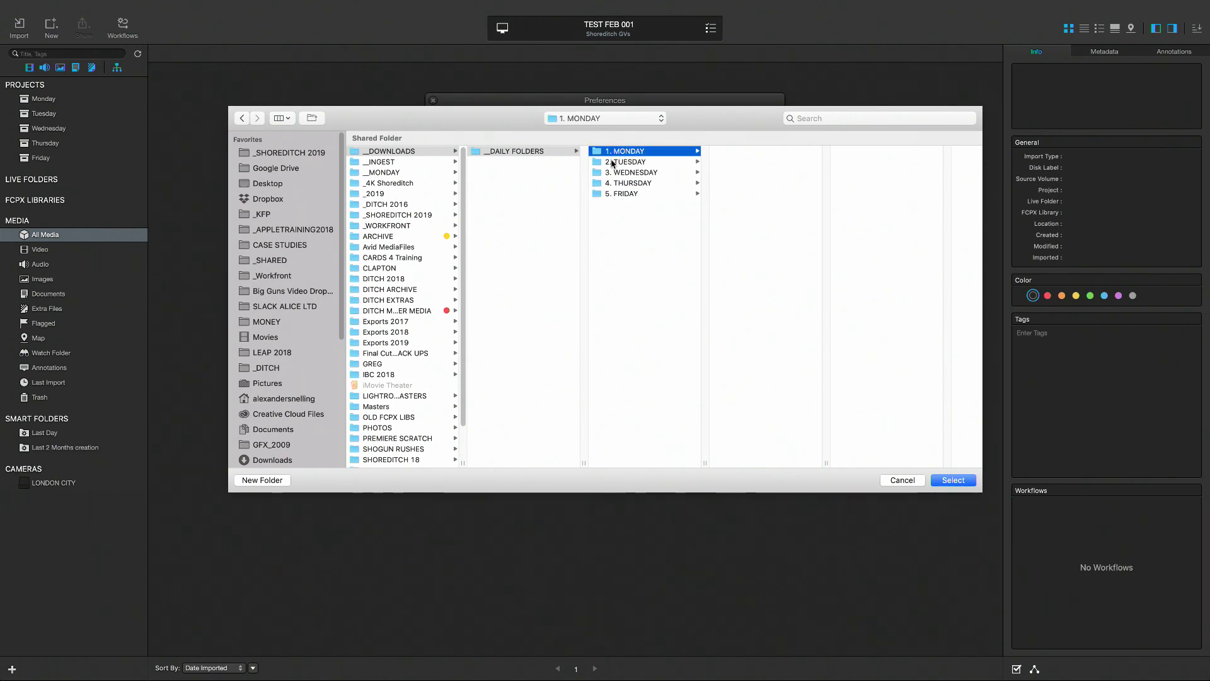
pyautogui.click(953, 481)
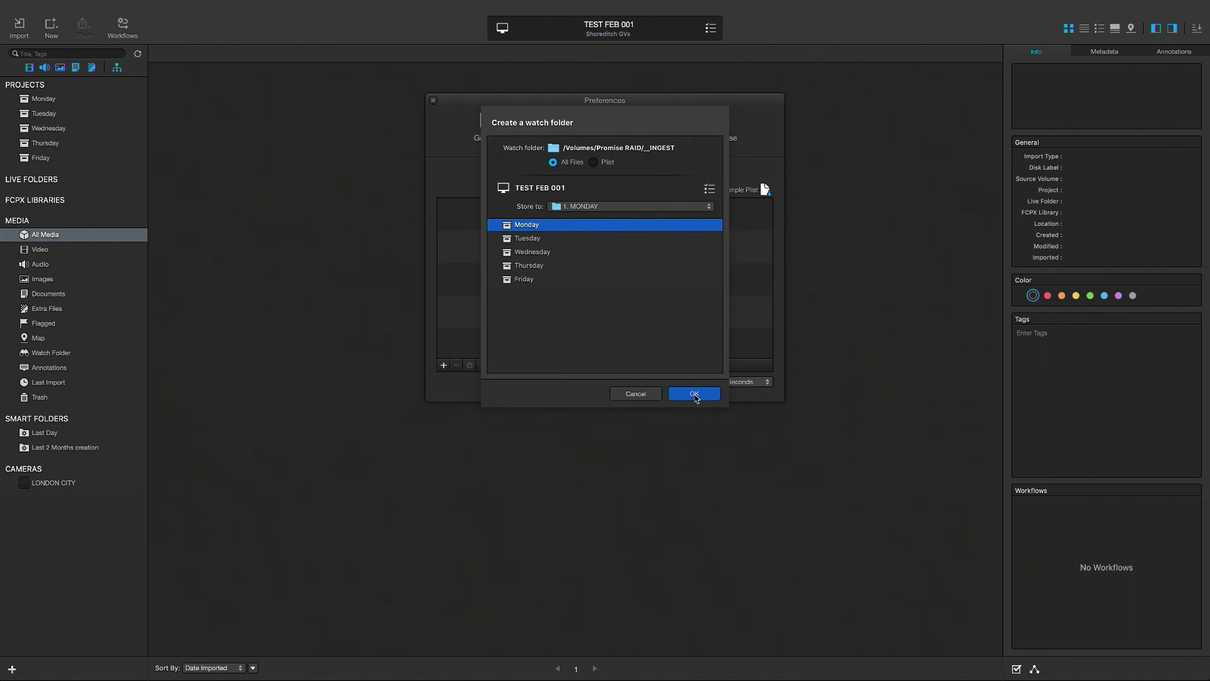
pyautogui.click(695, 396)
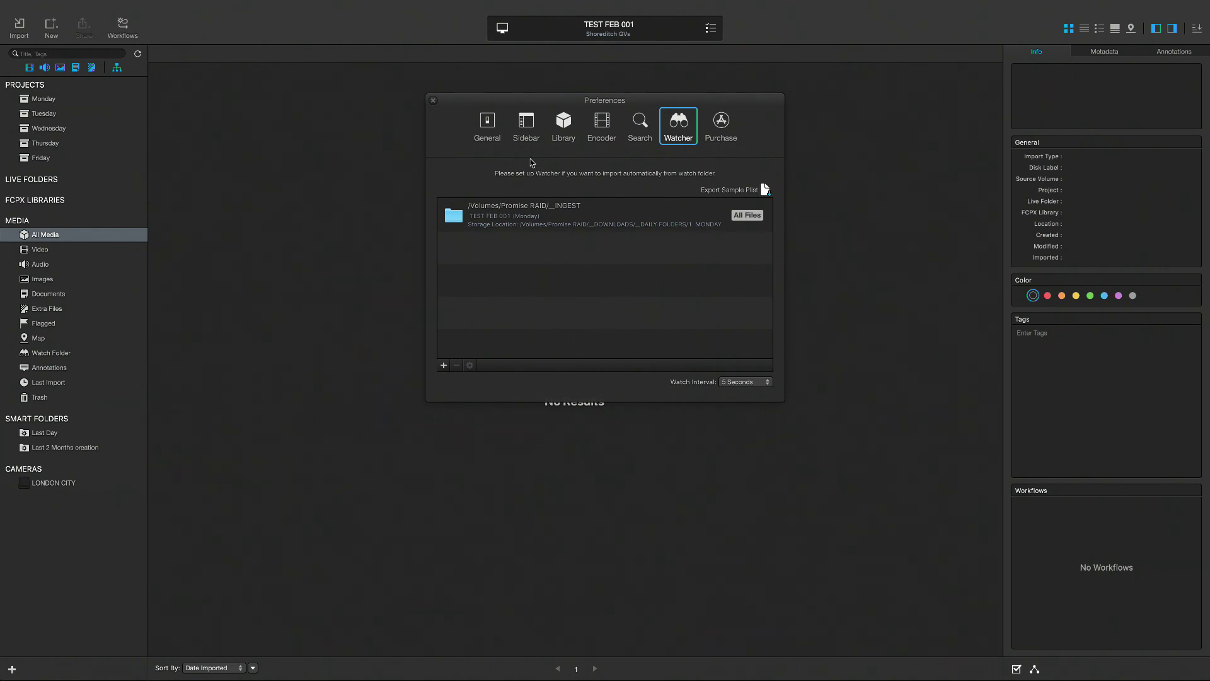
# Close preferences and place the 12 Exports 2017 clips into Promise RAID's __INGEST folder via Finder.
pyautogui.click(433, 100)
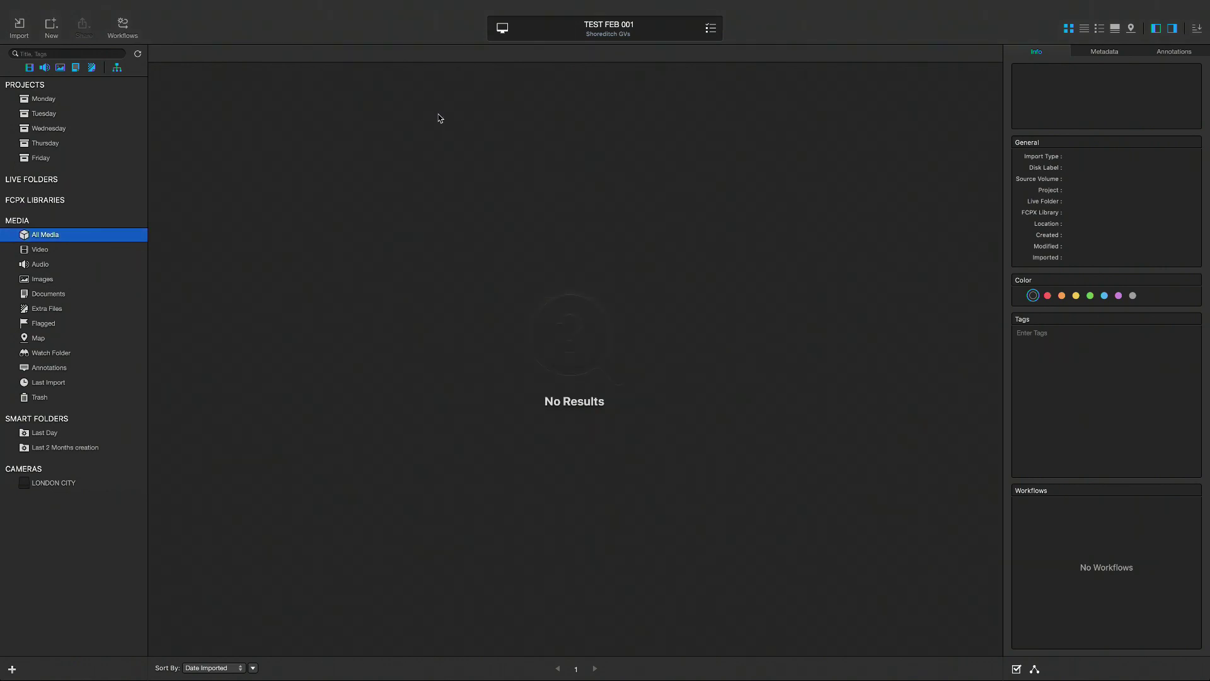
pyautogui.press('super+Tab')
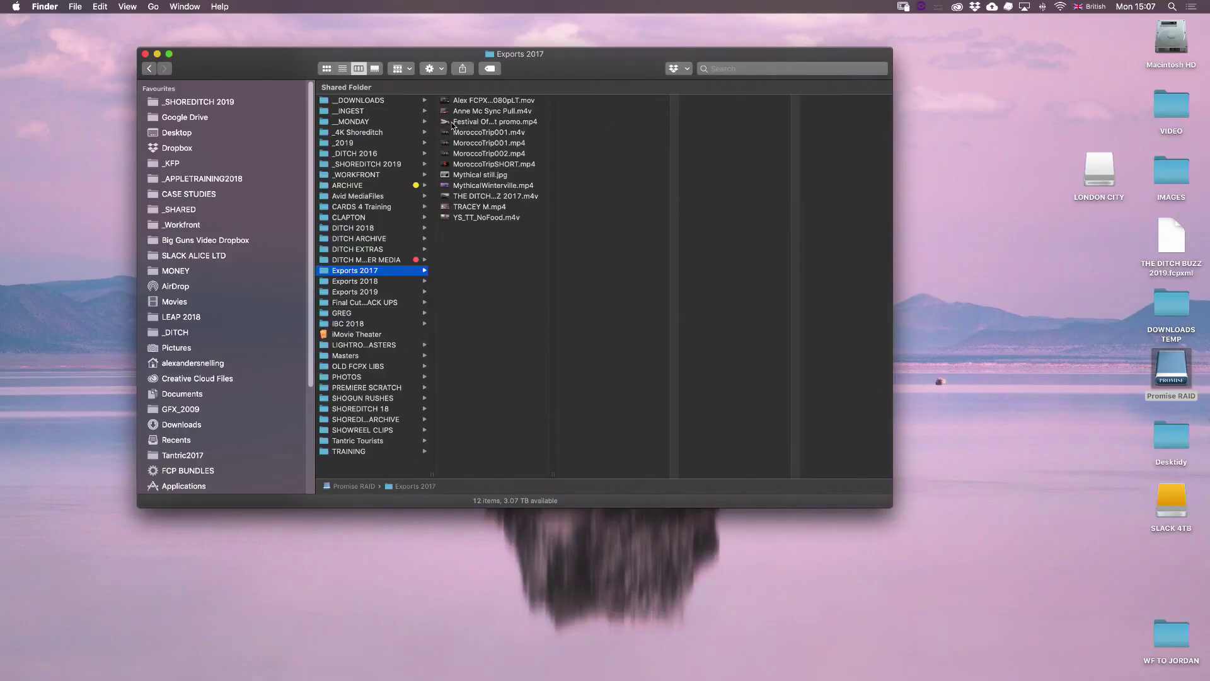
pyautogui.moveTo(593, 70); pyautogui.dragTo(566, 65)
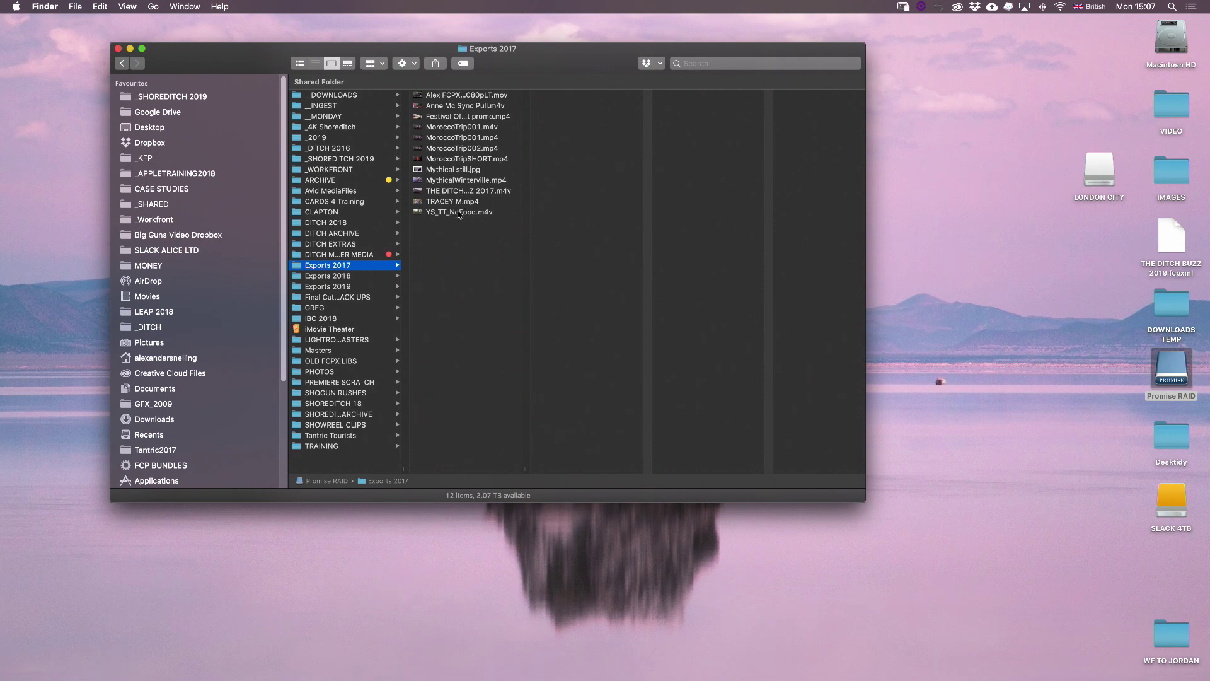
pyautogui.moveTo(454, 248); pyautogui.dragTo(333, 110)
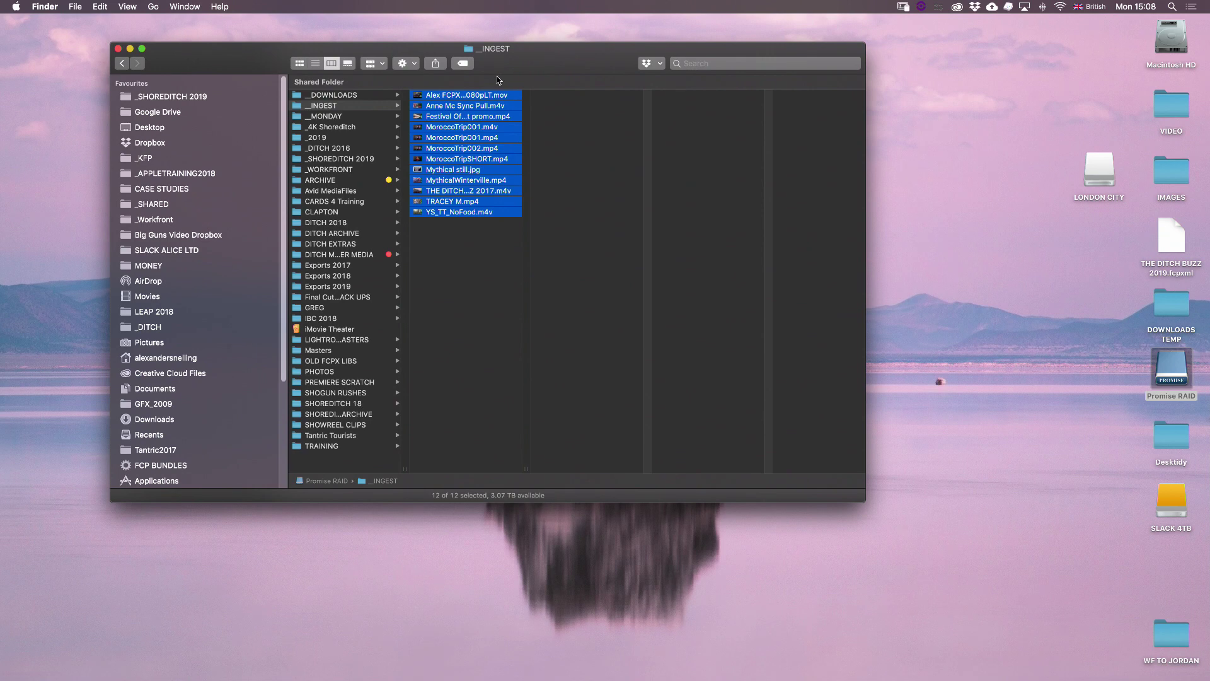
pyautogui.press('super+Tab')
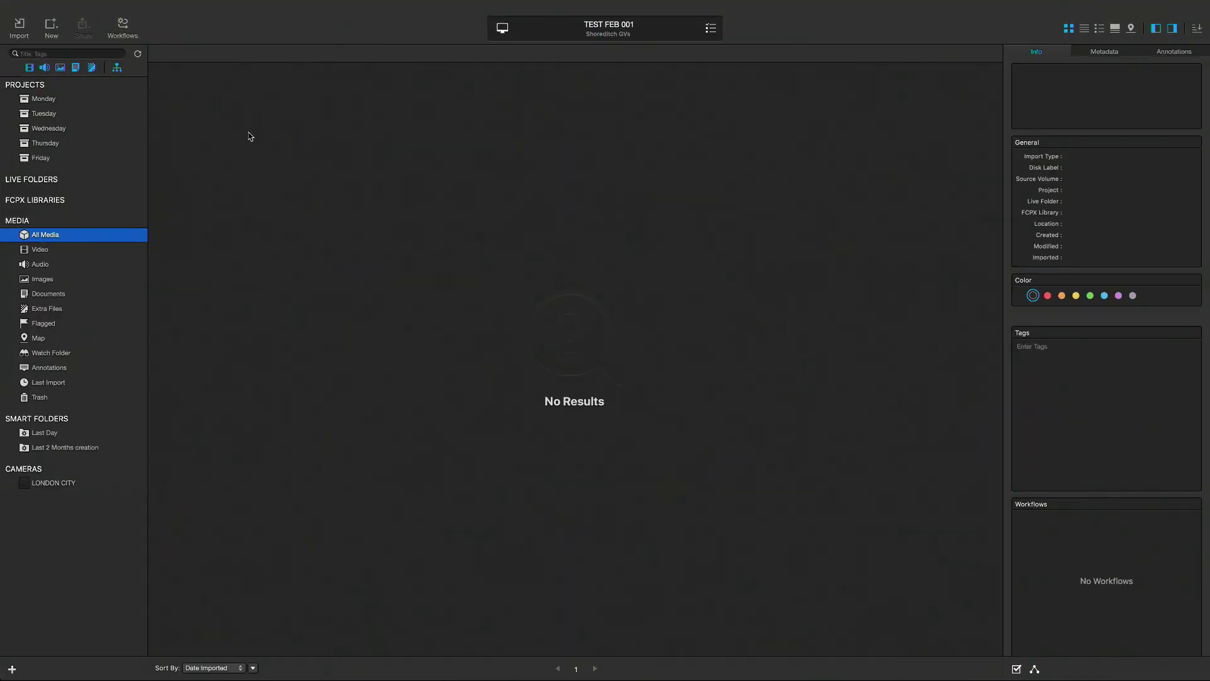
# Reveal the Monday project's YS_TT_NoFood clip in Finder.
pyautogui.click(55, 103)
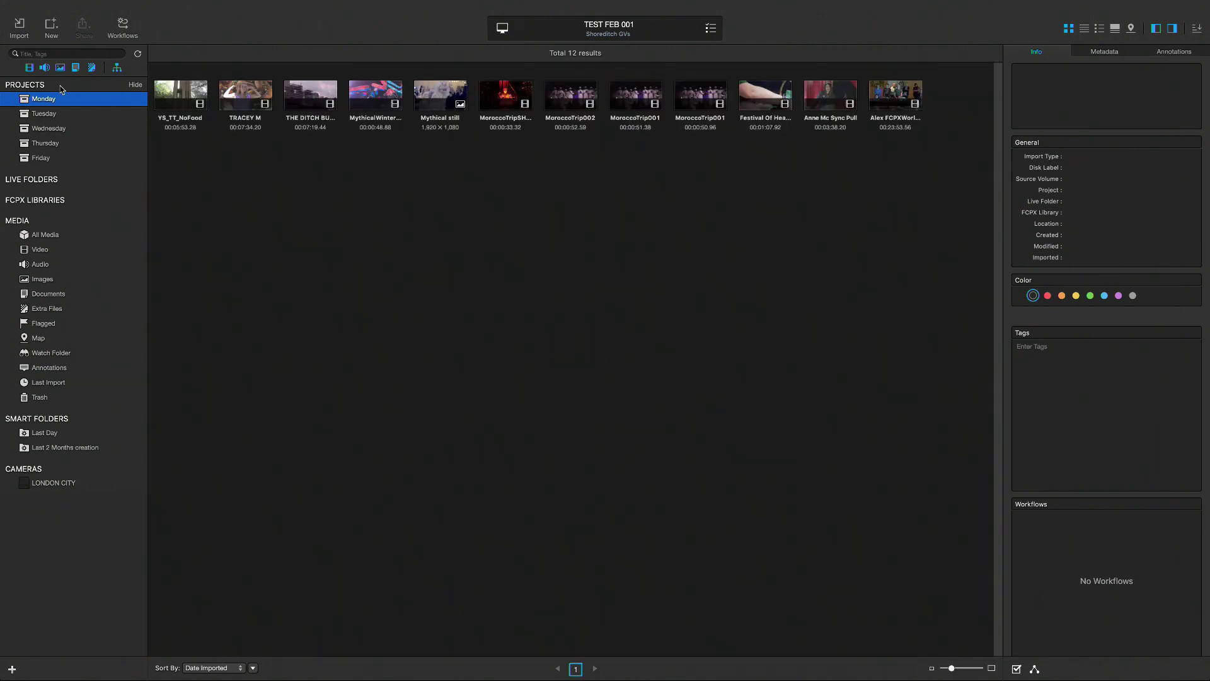
pyautogui.click(188, 99)
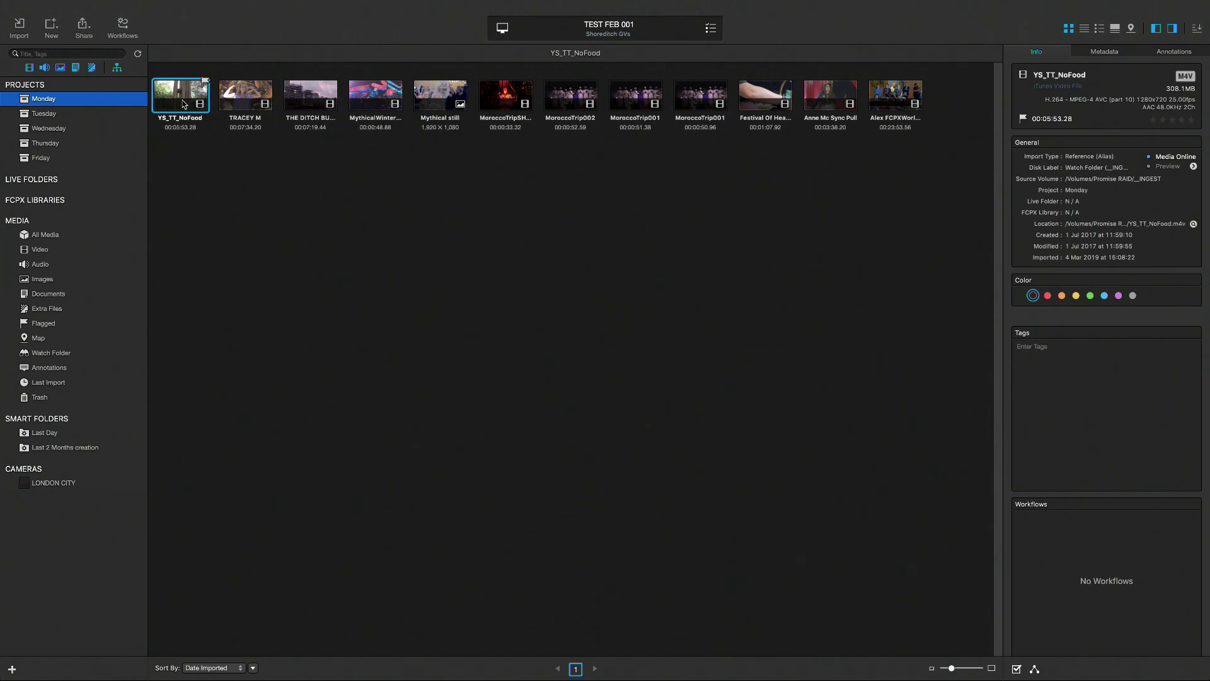
pyautogui.rightClick(182, 95)
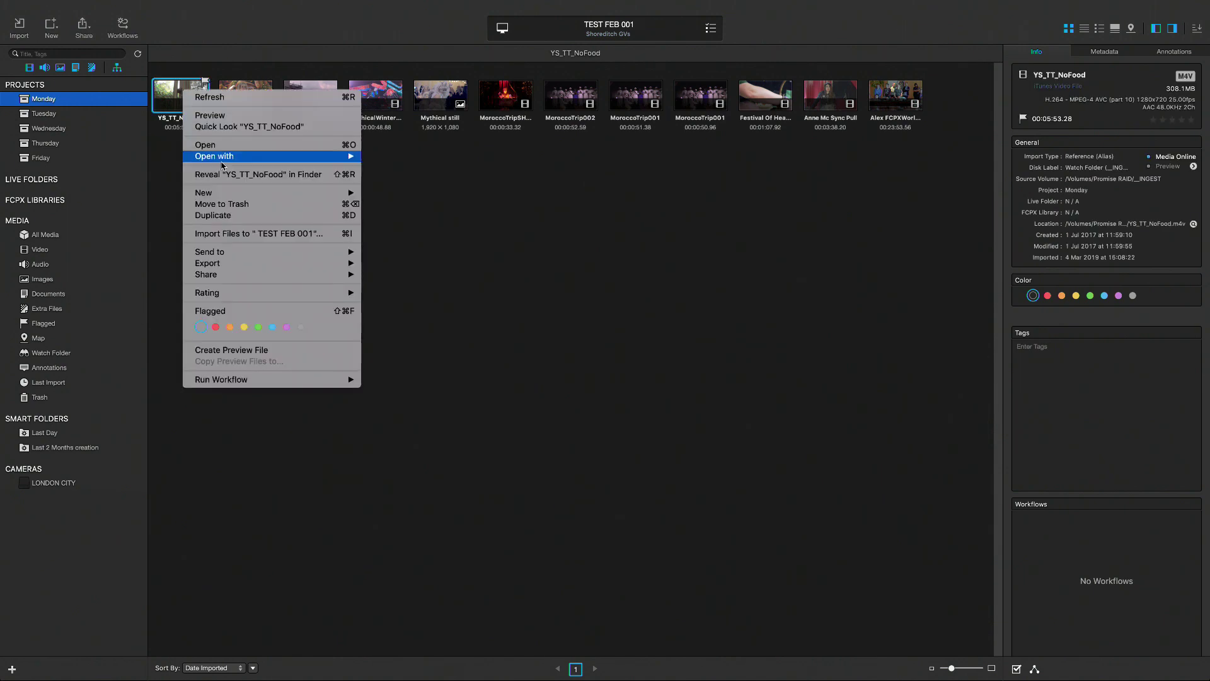
pyautogui.click(230, 177)
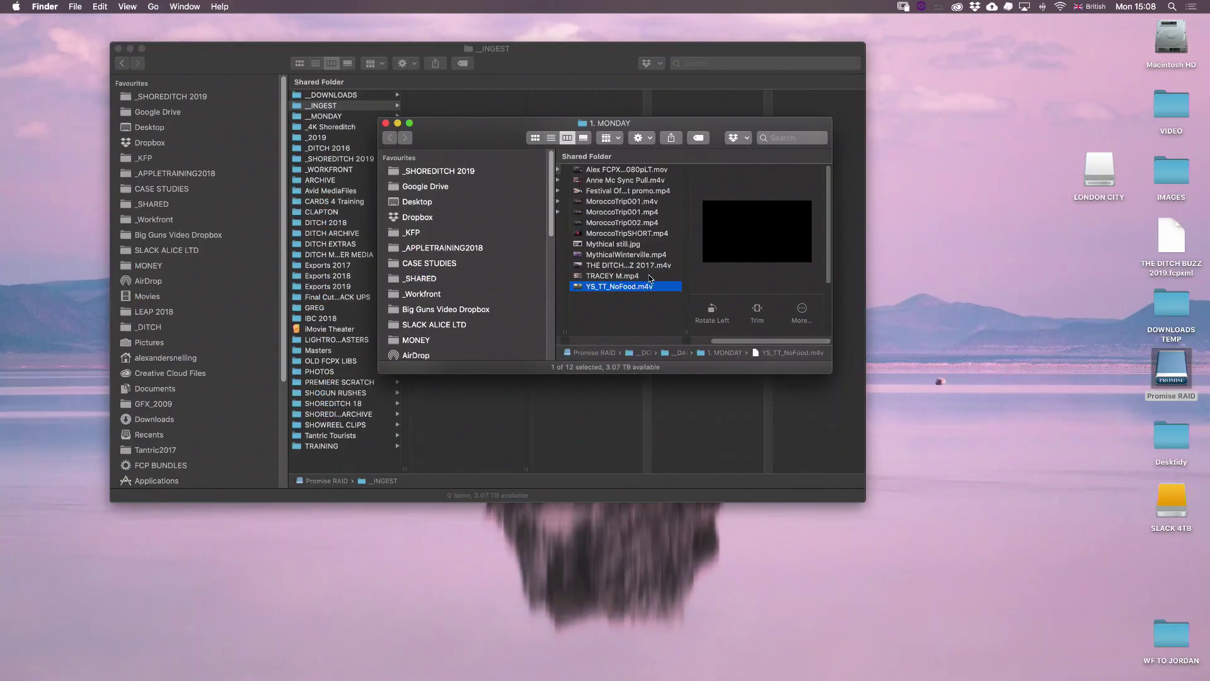
# Enlarge the Finder window to confirm the 1. MONDAY path, then return to KeyFlow Pro 2.
pyautogui.moveTo(831, 372); pyautogui.dragTo(1083, 505)
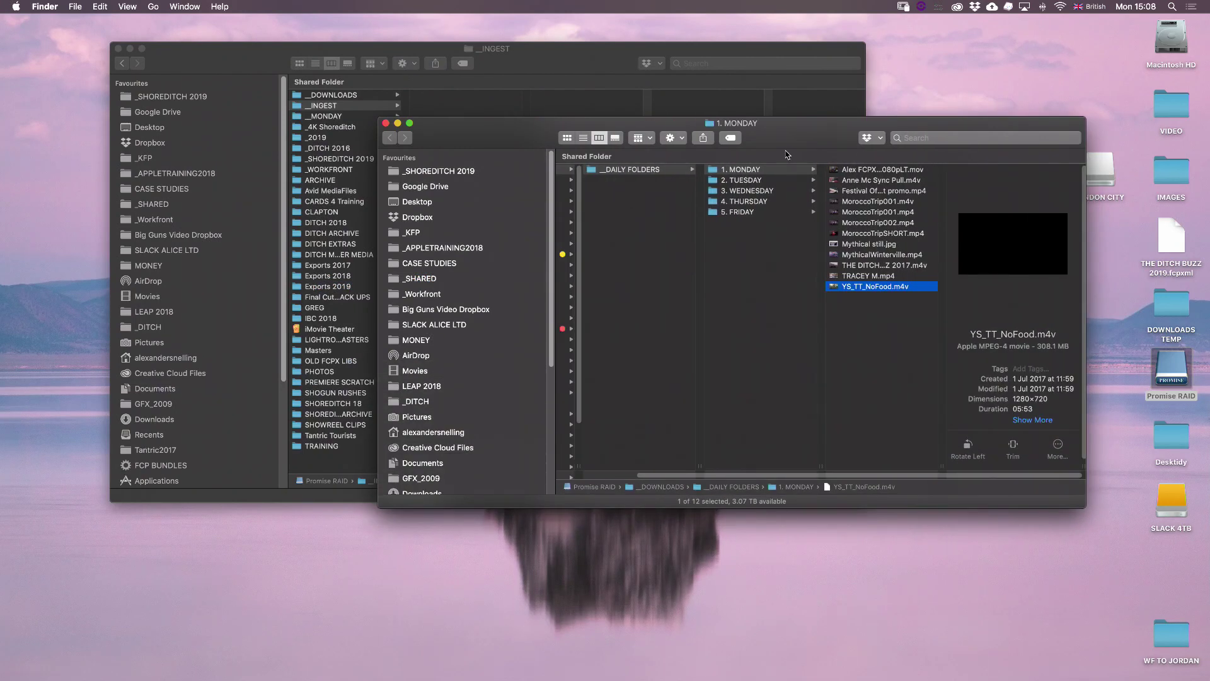
pyautogui.press('super+Tab')
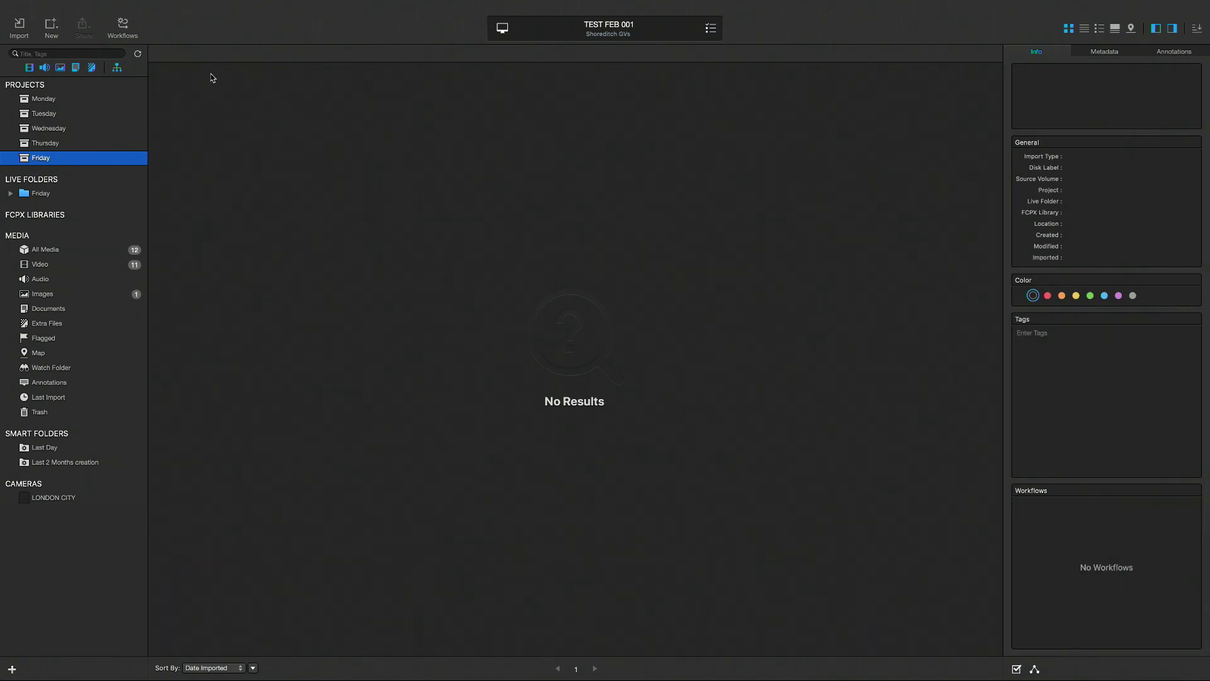
# Create a workflow named Images with the condition Kind is Image.
pyautogui.click(122, 25)
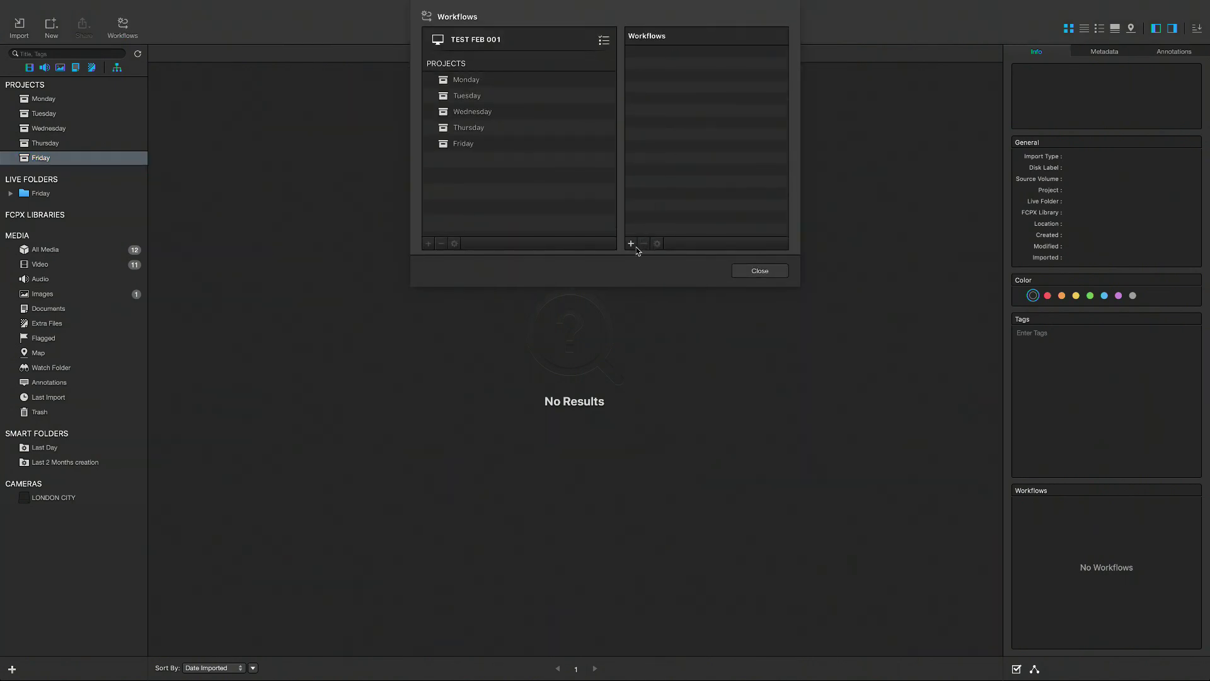
pyautogui.click(631, 244)
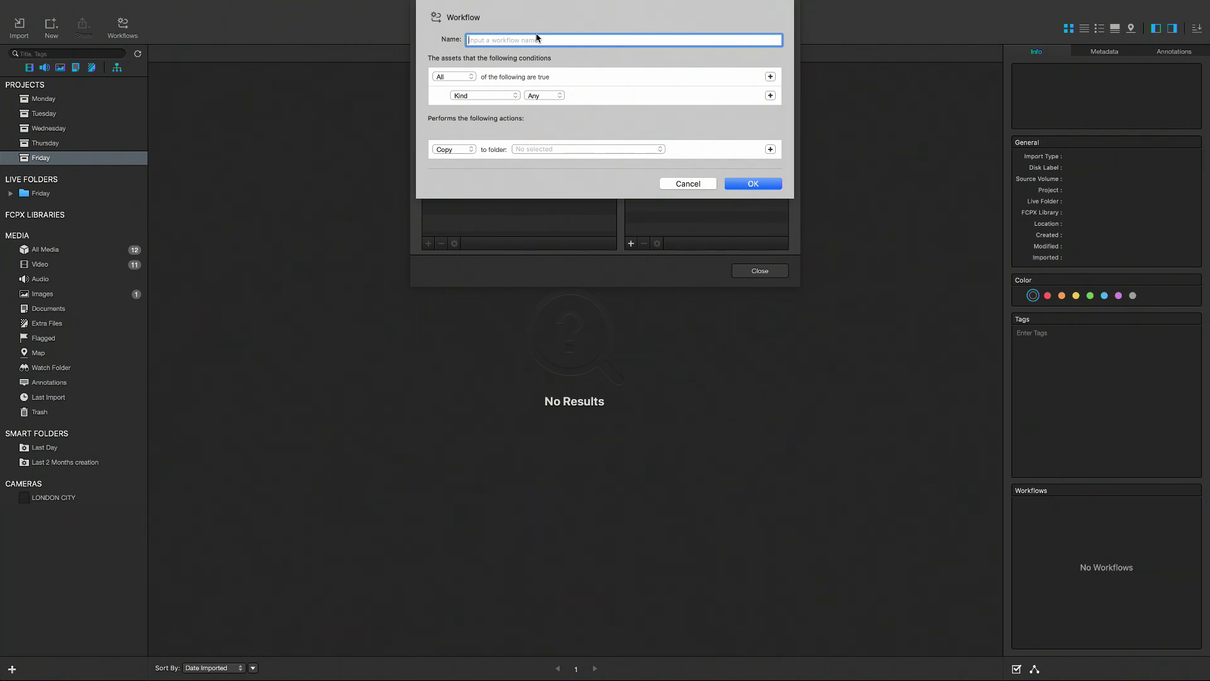
pyautogui.write('Images')
pyautogui.click(483, 96)
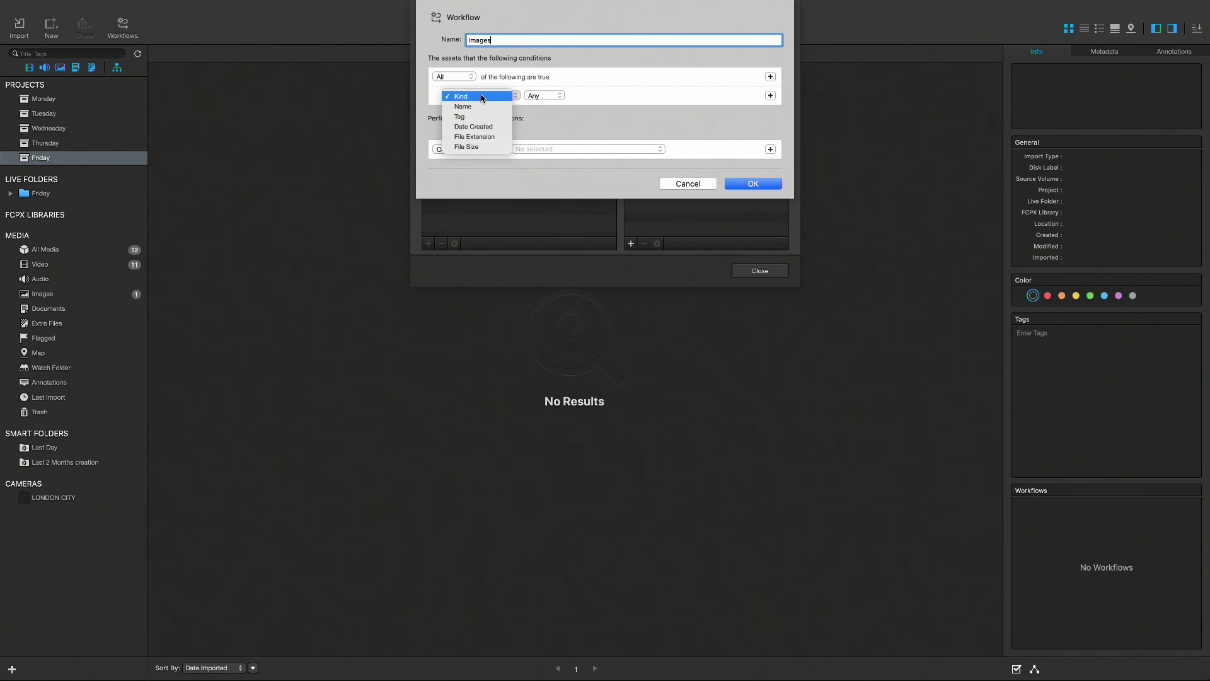
pyautogui.click(483, 96)
pyautogui.click(544, 97)
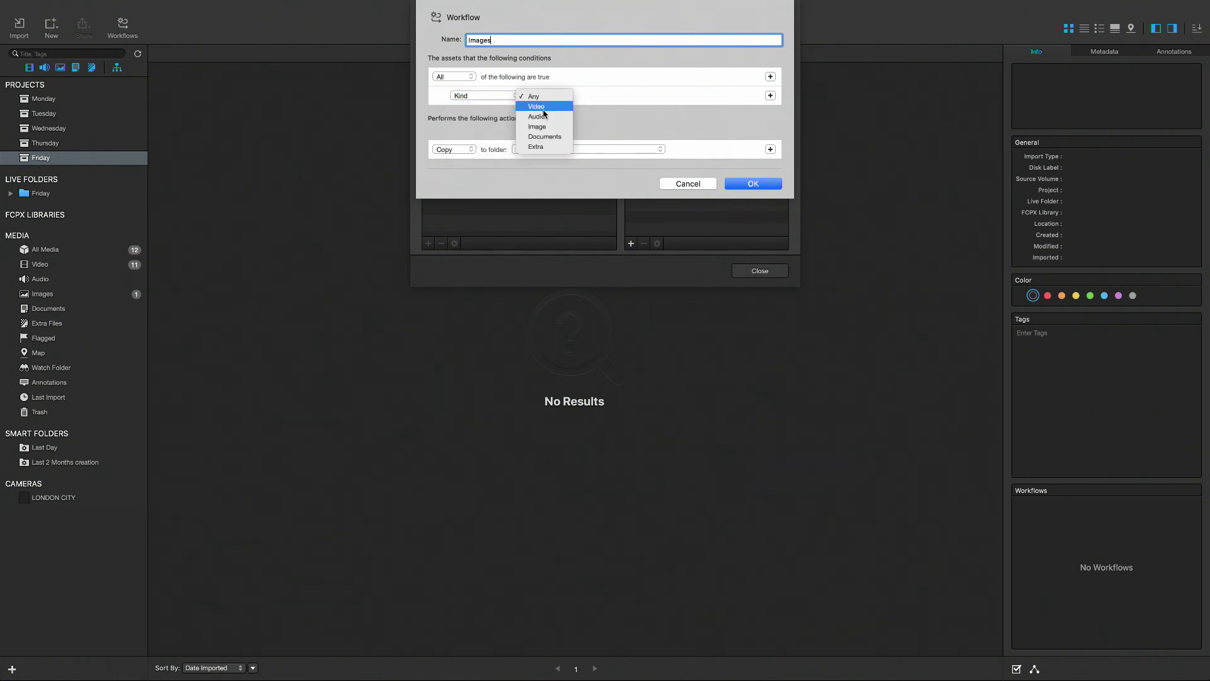
pyautogui.click(546, 128)
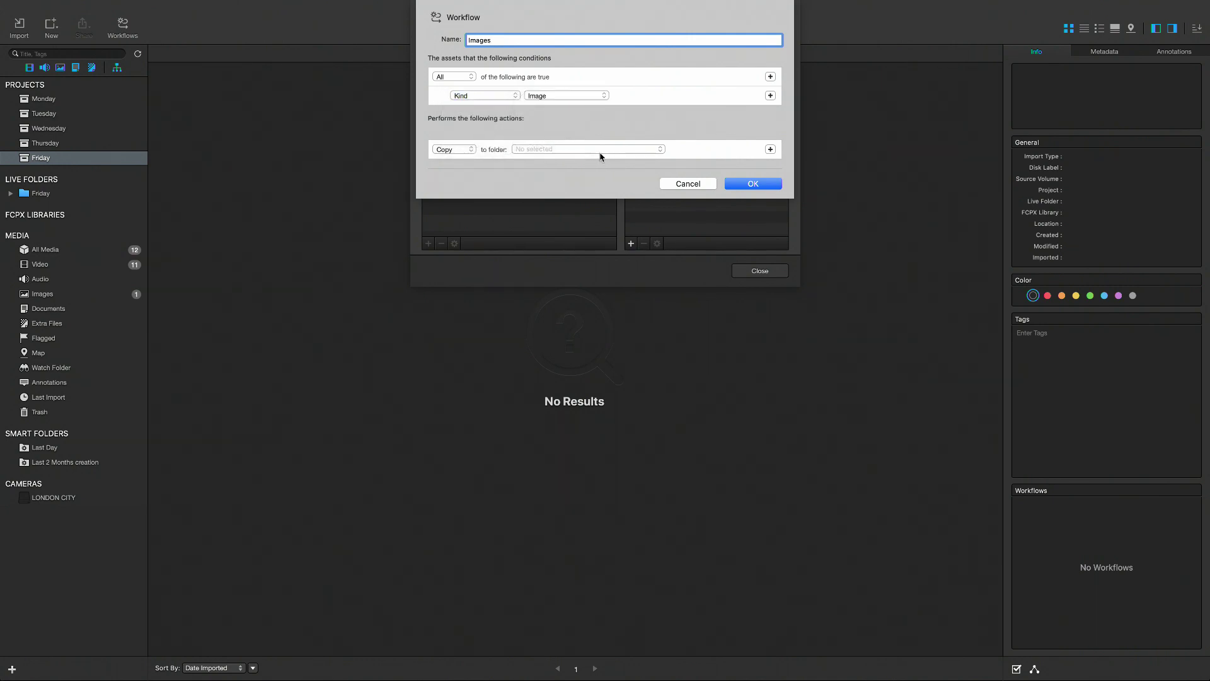
pyautogui.click(460, 151)
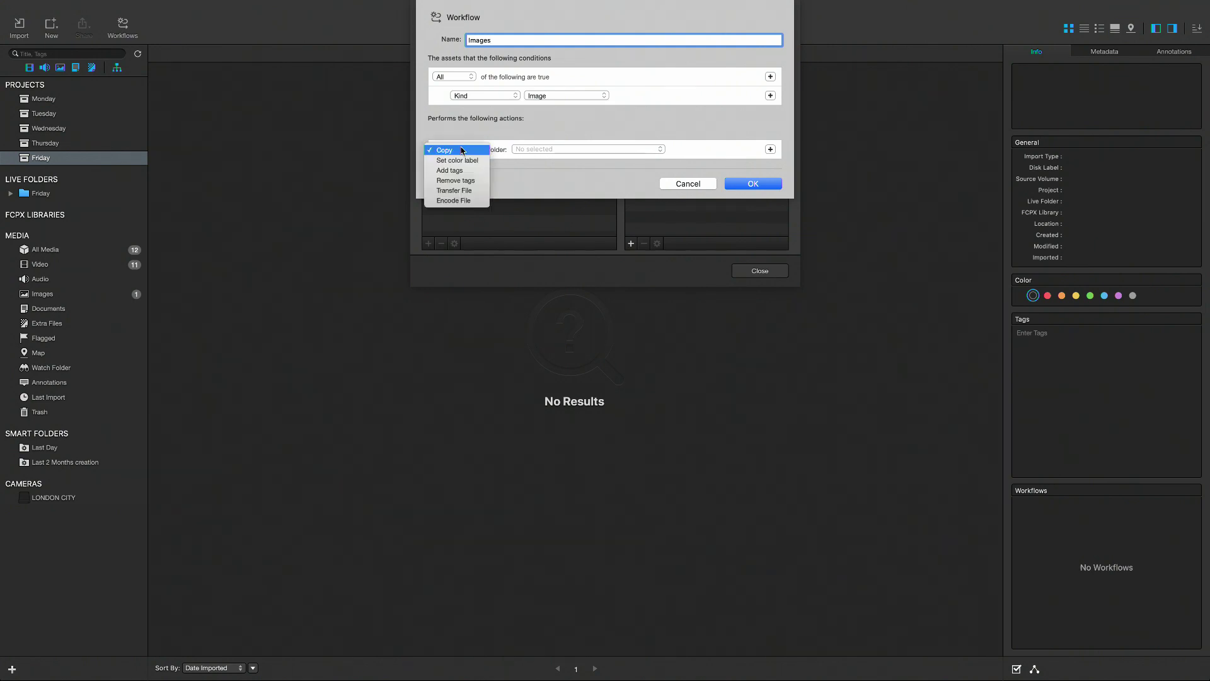
# Set the Images workflow to copy into _LIVE FOLDERS/Friday/IMAGES and save it.
pyautogui.click(462, 151)
pyautogui.click(549, 149)
pyautogui.click(537, 167)
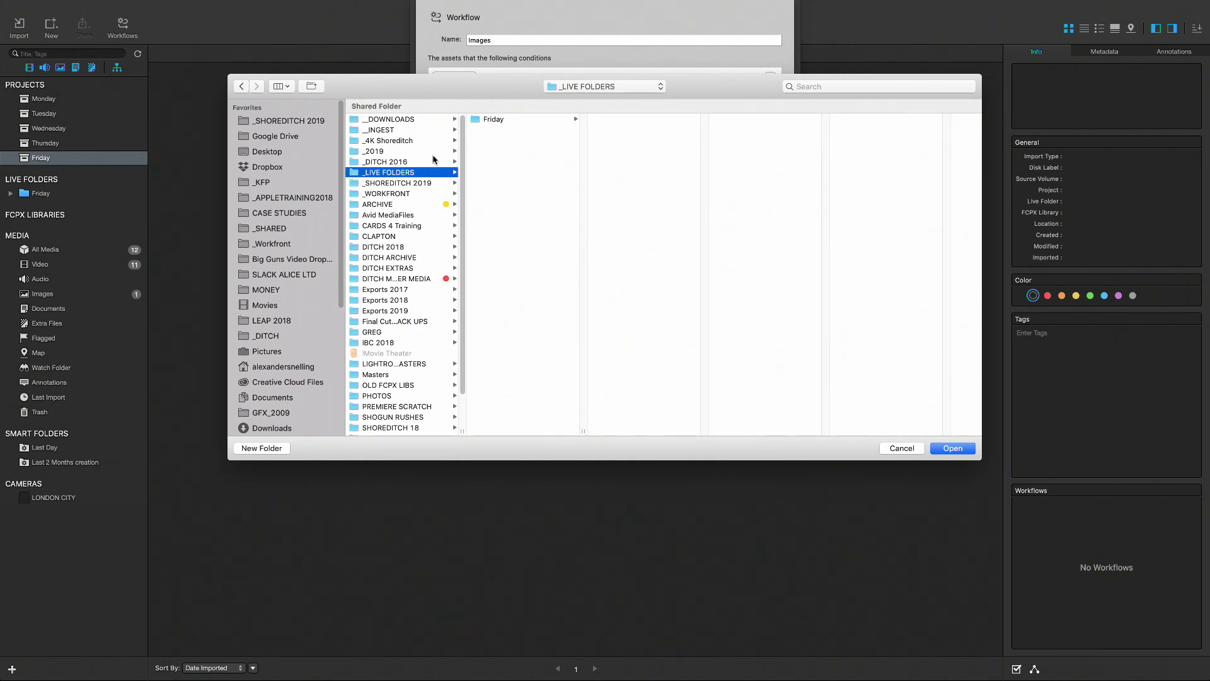
pyautogui.click(486, 121)
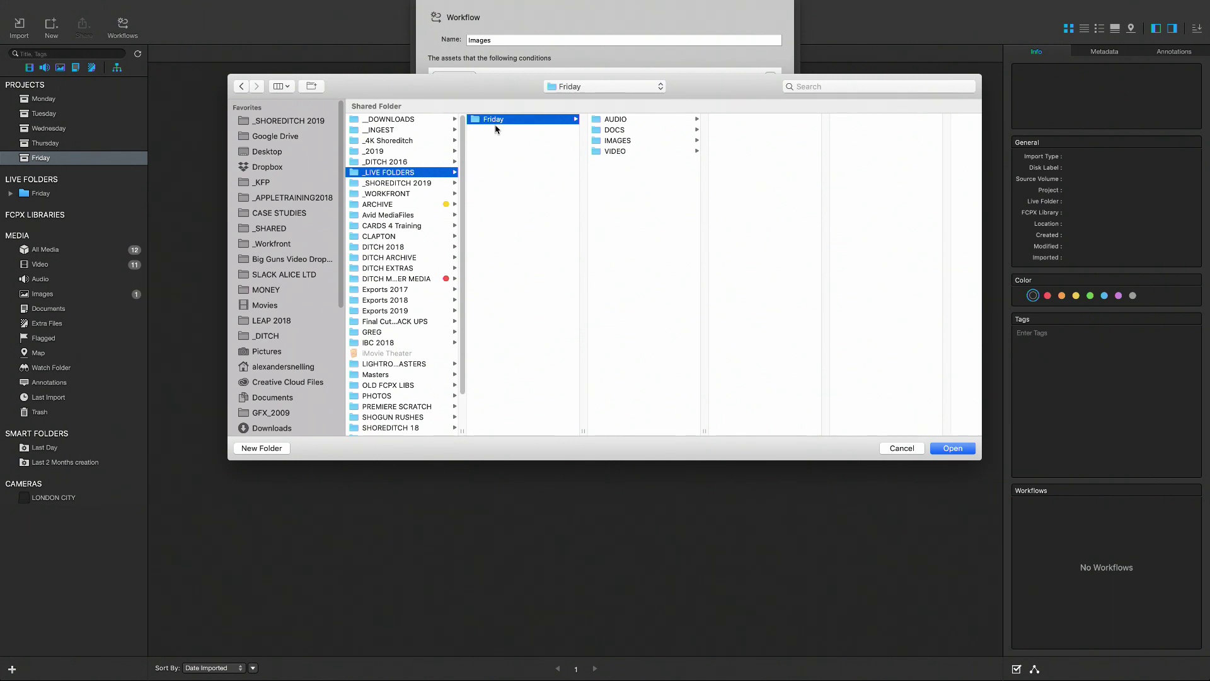
pyautogui.click(623, 141)
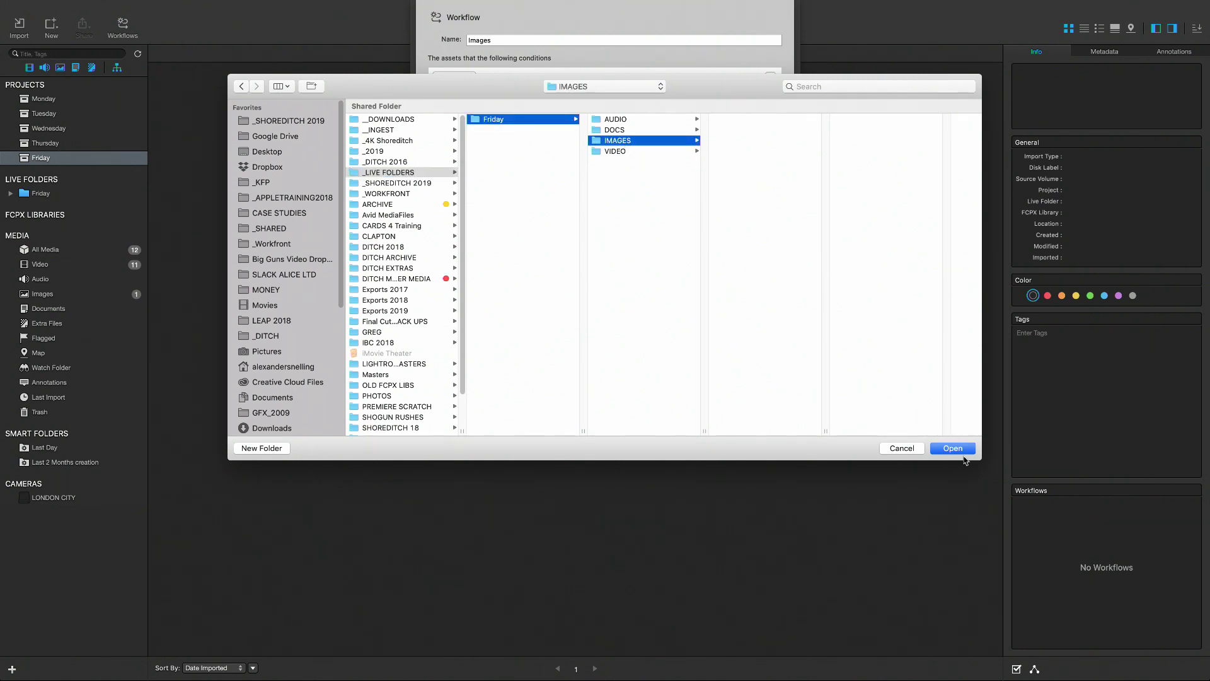
pyautogui.click(953, 449)
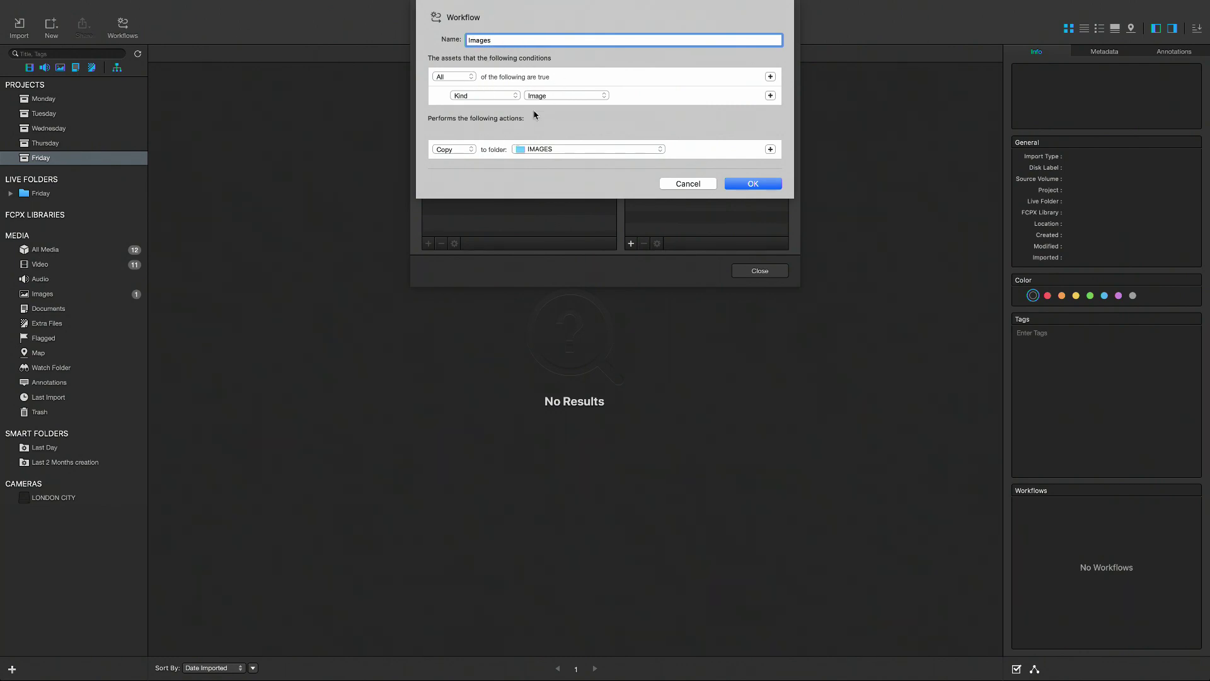
pyautogui.click(752, 184)
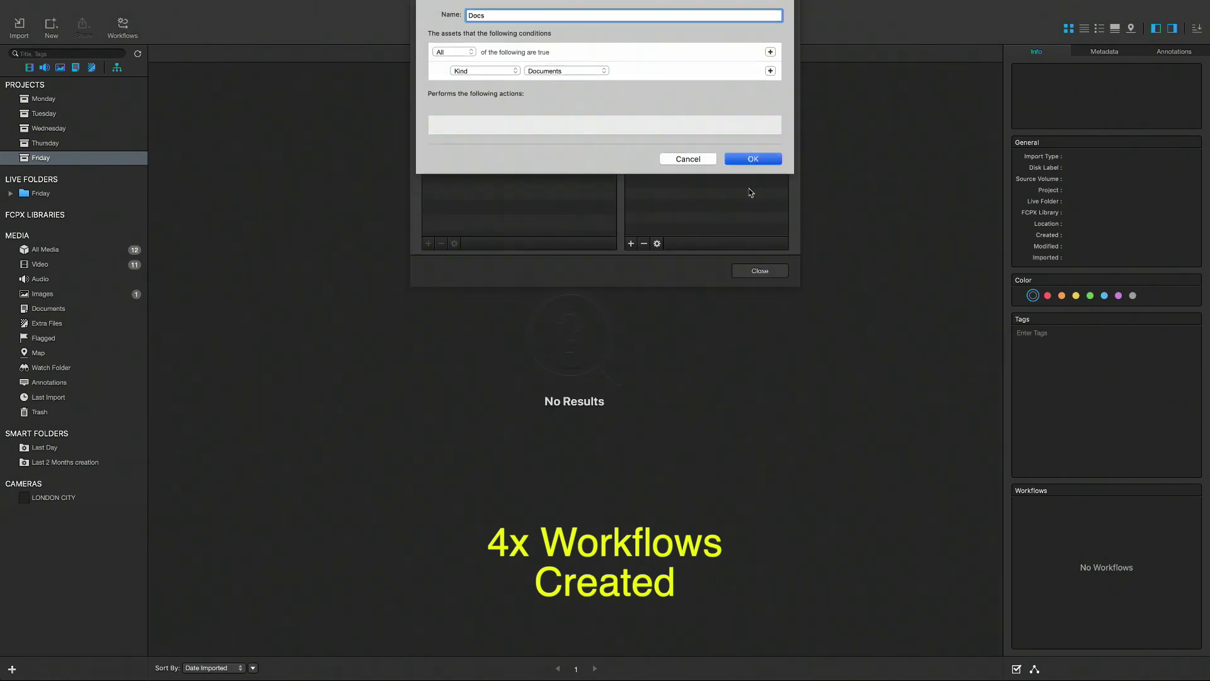
# Save the Docs workflow and attach the Docs, Audio, Movies and Images workflows to Friday.
pyautogui.press('Return')
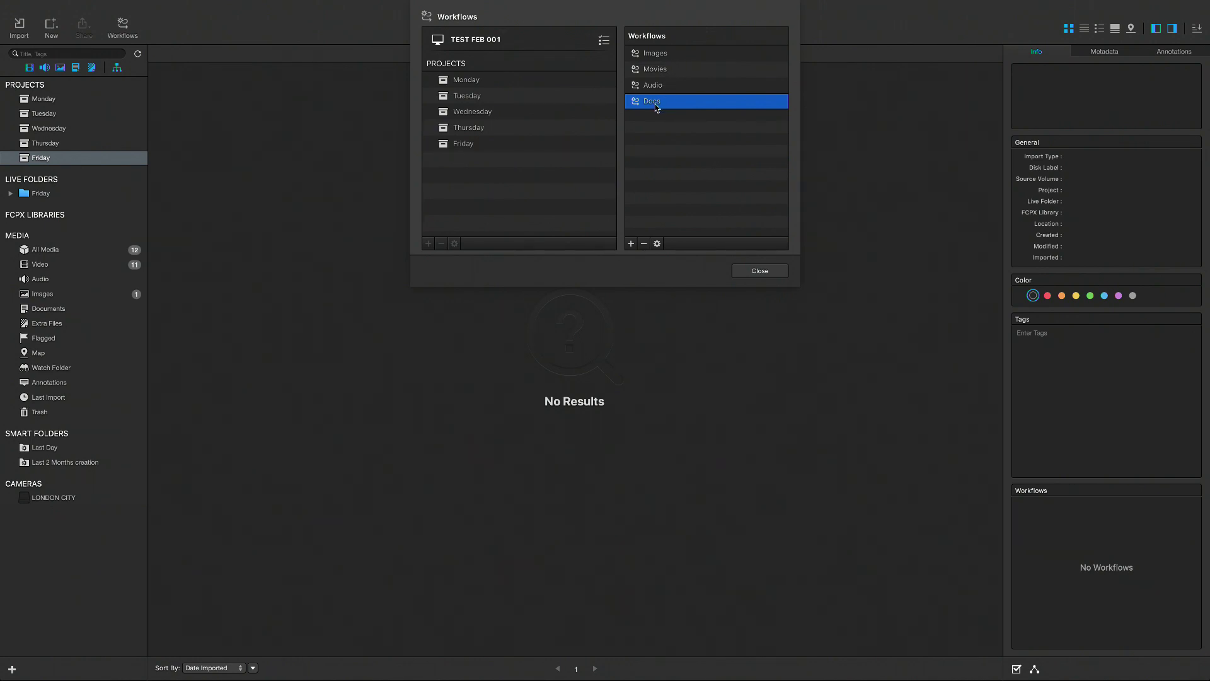
pyautogui.moveTo(658, 105); pyautogui.dragTo(484, 143)
pyautogui.moveTo(658, 88); pyautogui.dragTo(546, 144)
pyautogui.moveTo(668, 72); pyautogui.dragTo(498, 145)
pyautogui.moveTo(665, 58); pyautogui.dragTo(474, 143)
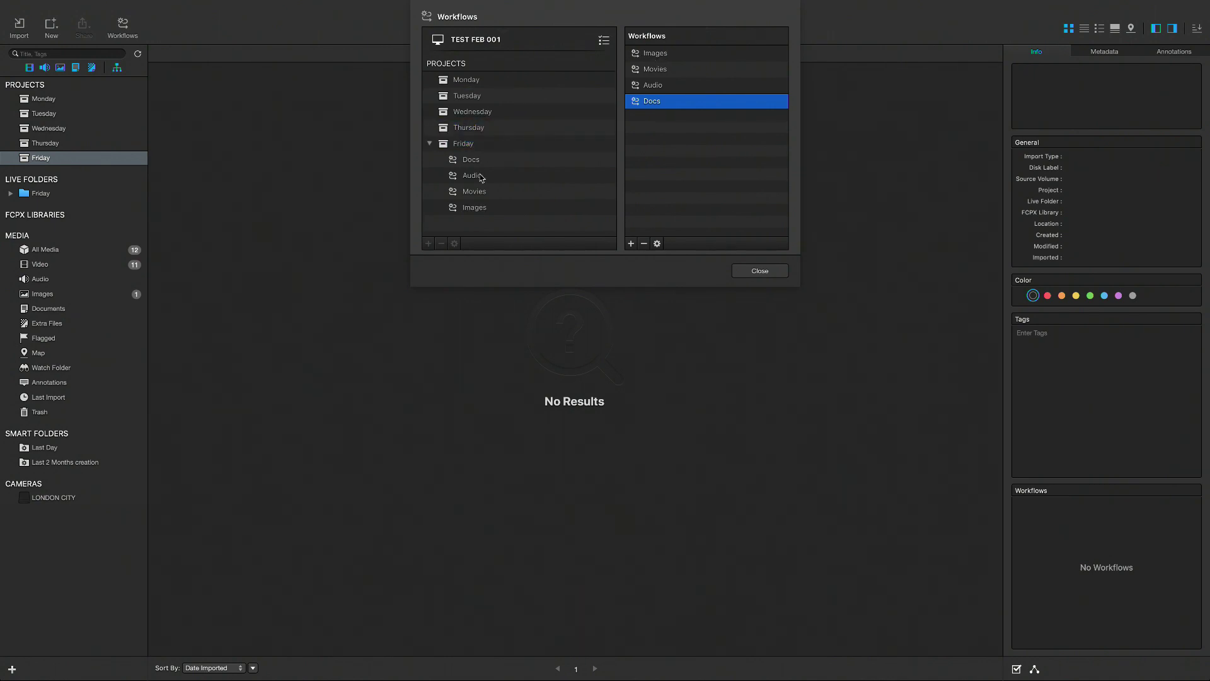
pyautogui.click(761, 272)
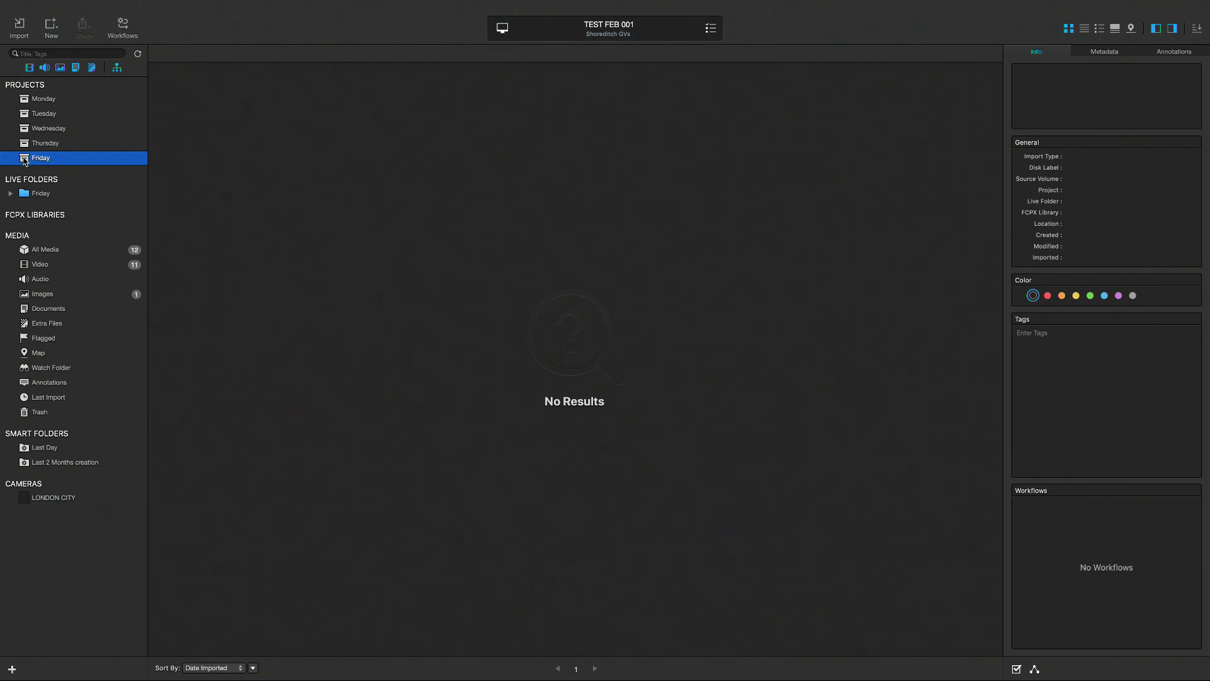
# Expand the Friday live folder's subfolders and return to the Friday project.
pyautogui.click(7, 196)
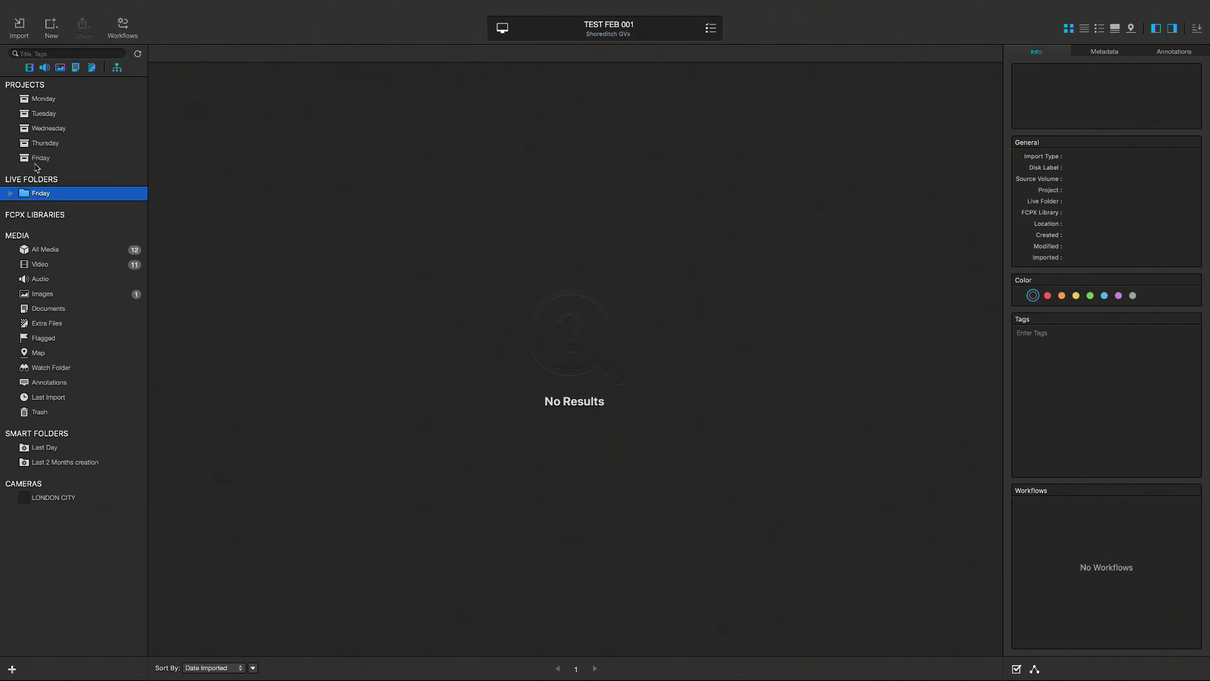
pyautogui.click(10, 194)
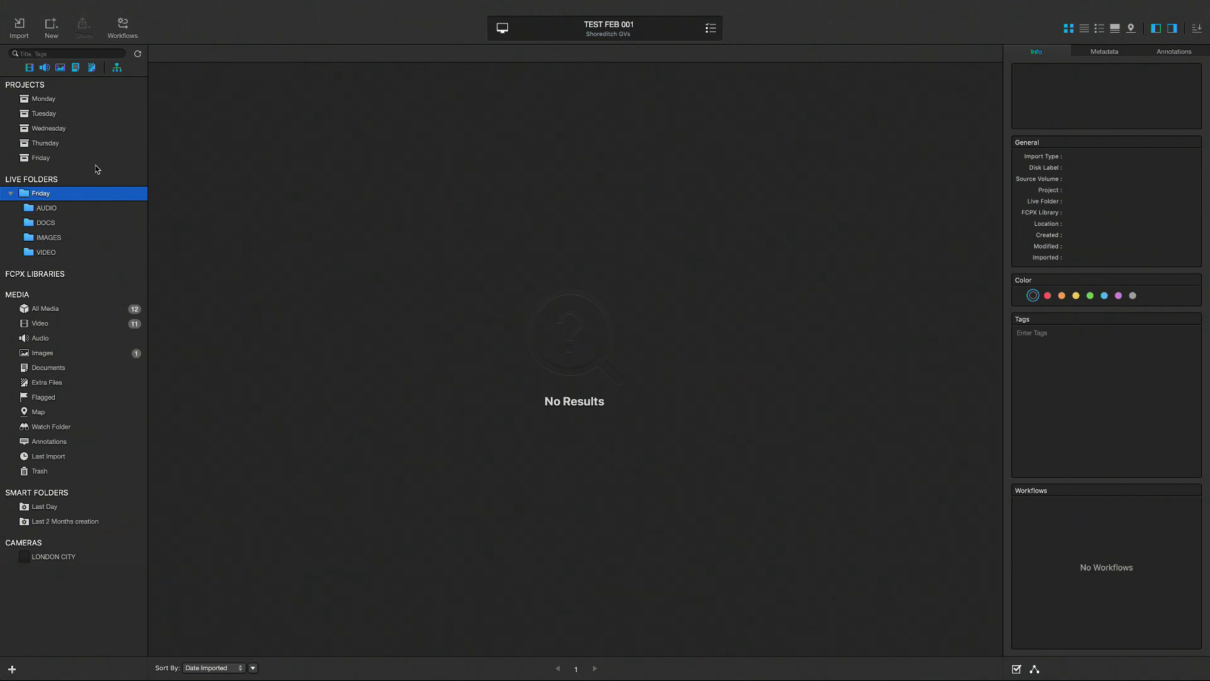
pyautogui.click(50, 162)
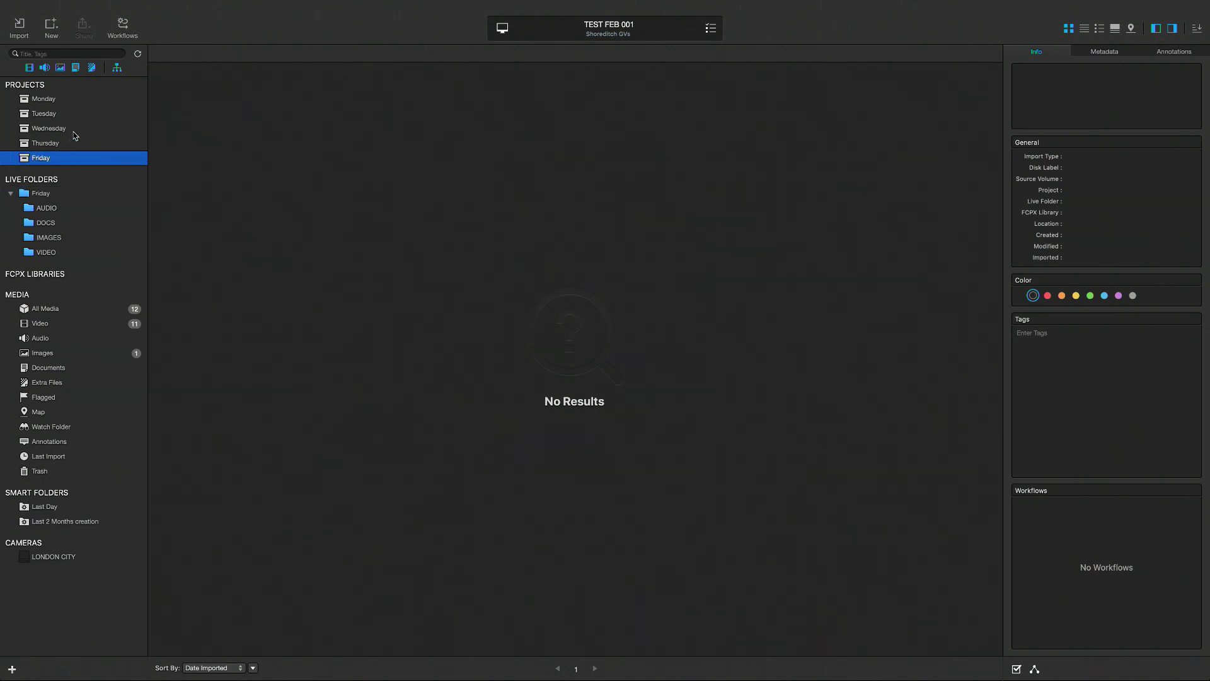
# Choose Promise RAID > ARCHIVE > 2015 > TEMP EXPORTS as the import source for Friday.
pyautogui.click(20, 28)
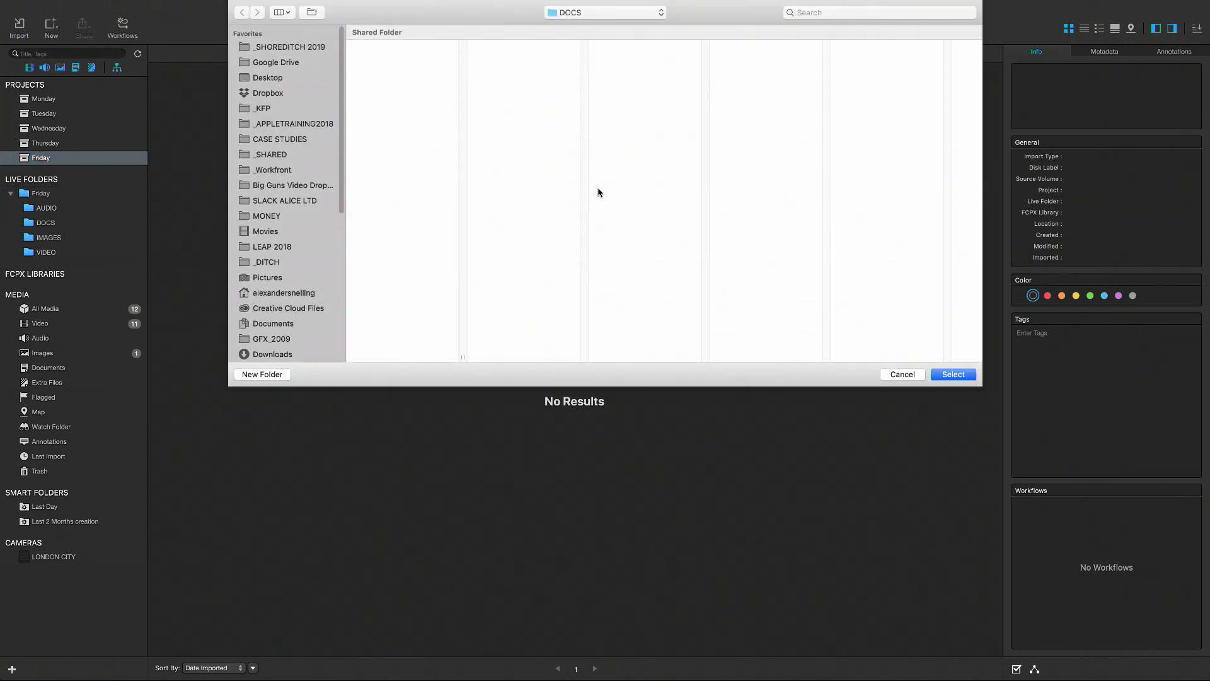
pyautogui.click(585, 14)
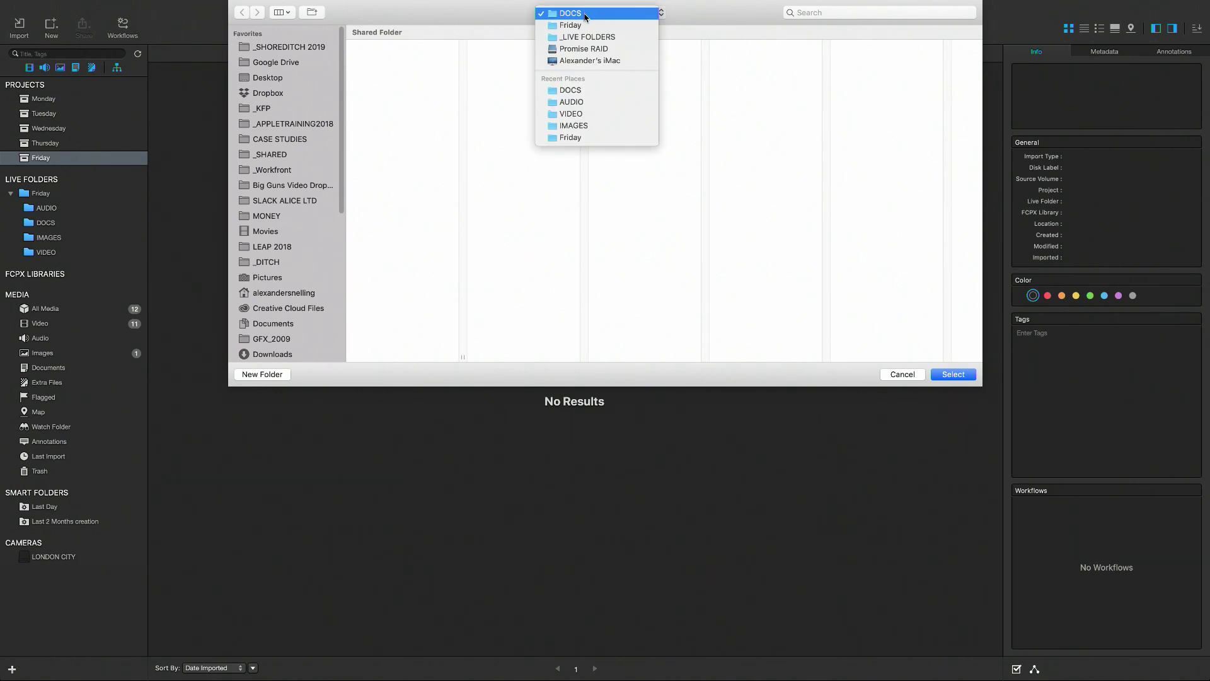
pyautogui.click(584, 49)
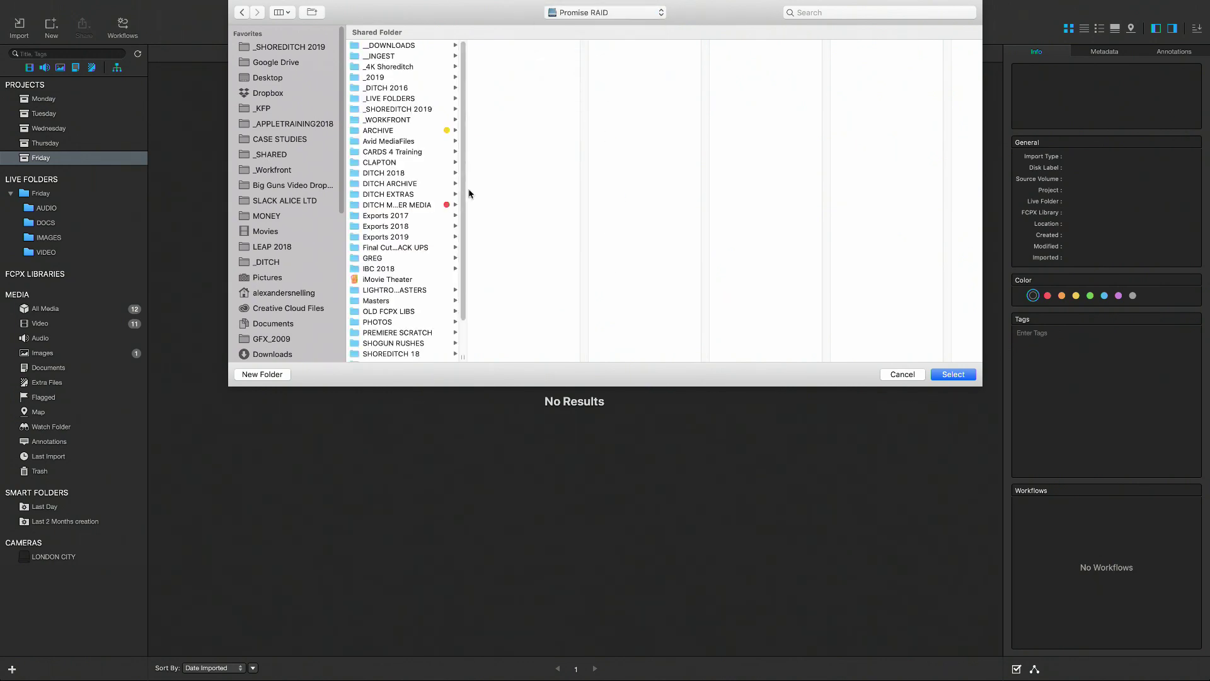
pyautogui.click(378, 130)
pyautogui.click(494, 109)
pyautogui.click(632, 119)
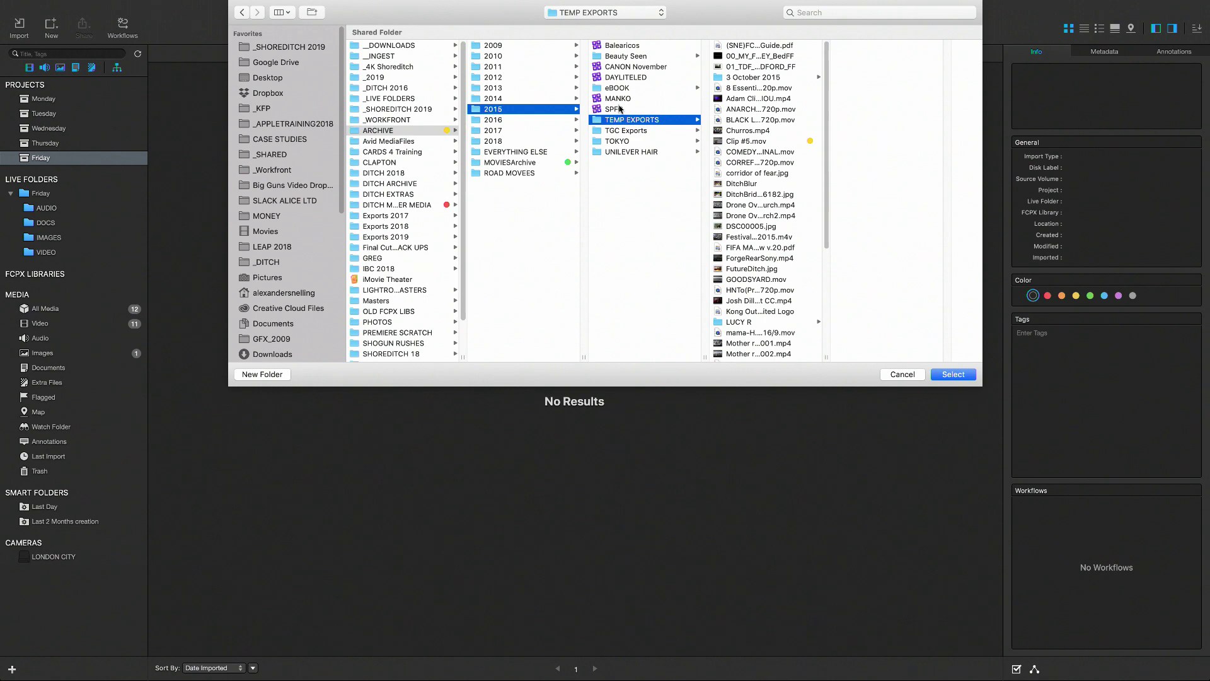
pyautogui.scroll(-6, 832, 227)
pyautogui.scroll(6, 812, 189)
pyautogui.click(953, 375)
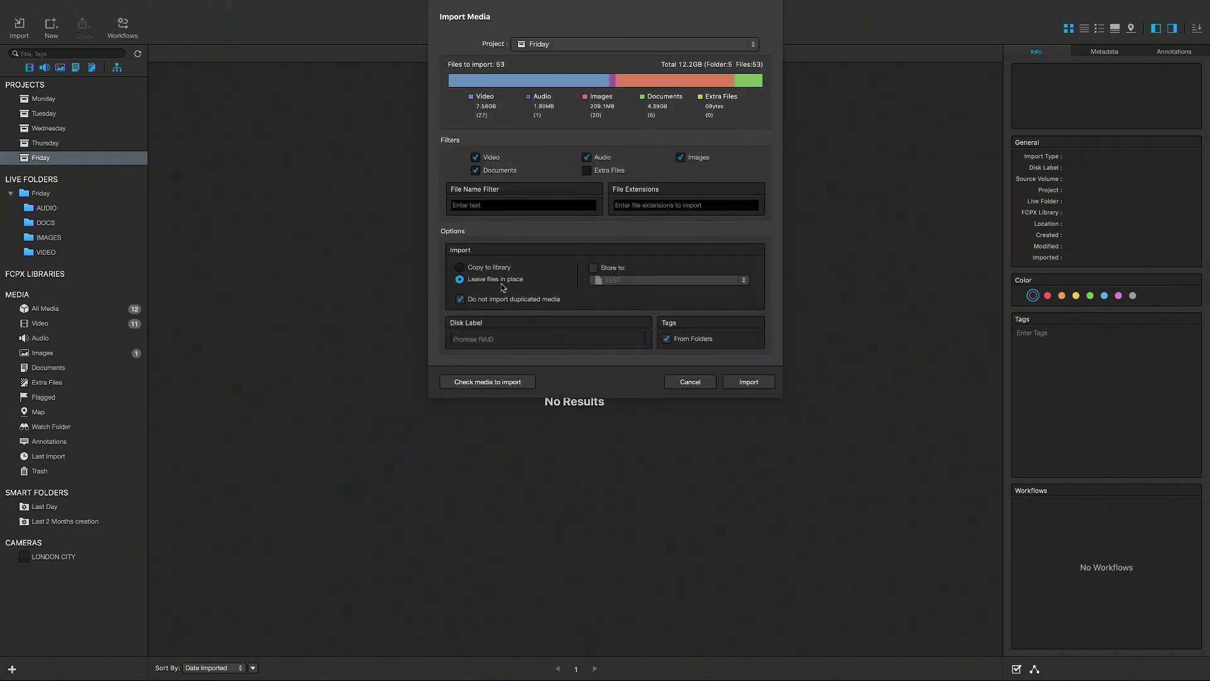
# Import the 53 files, confirm no background jobs, and review the AUDIO, DOCS, IMAGES and VIDEO folders.
pyautogui.click(749, 383)
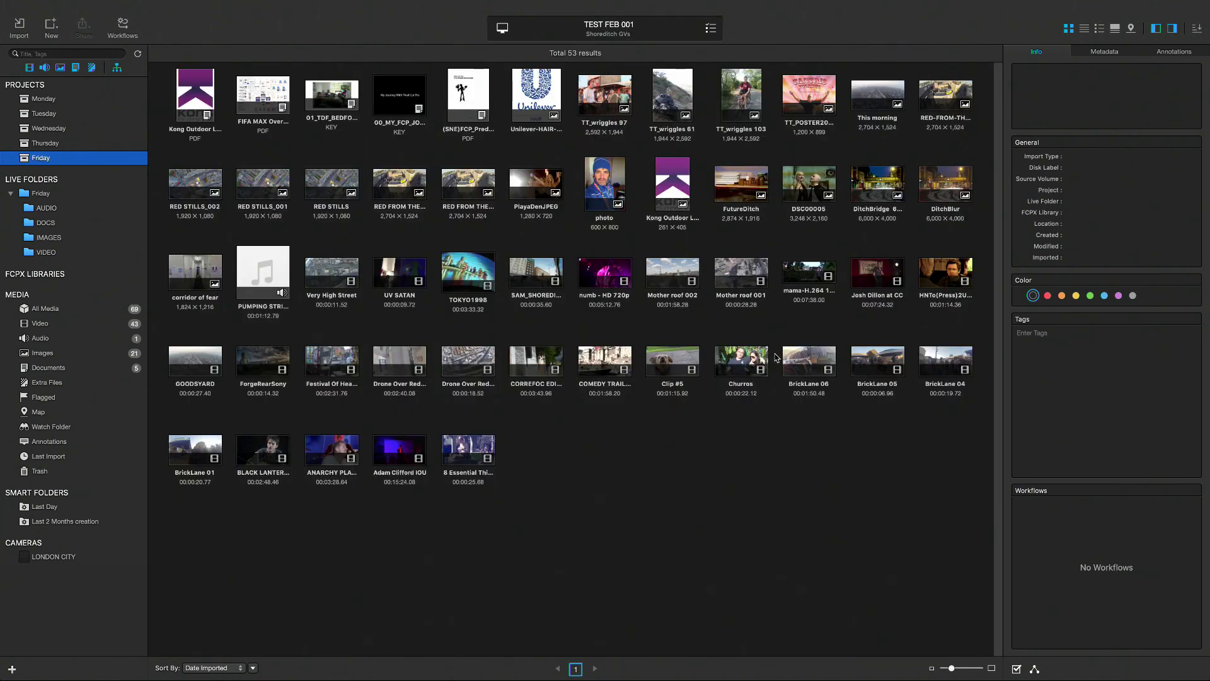
pyautogui.click(1016, 669)
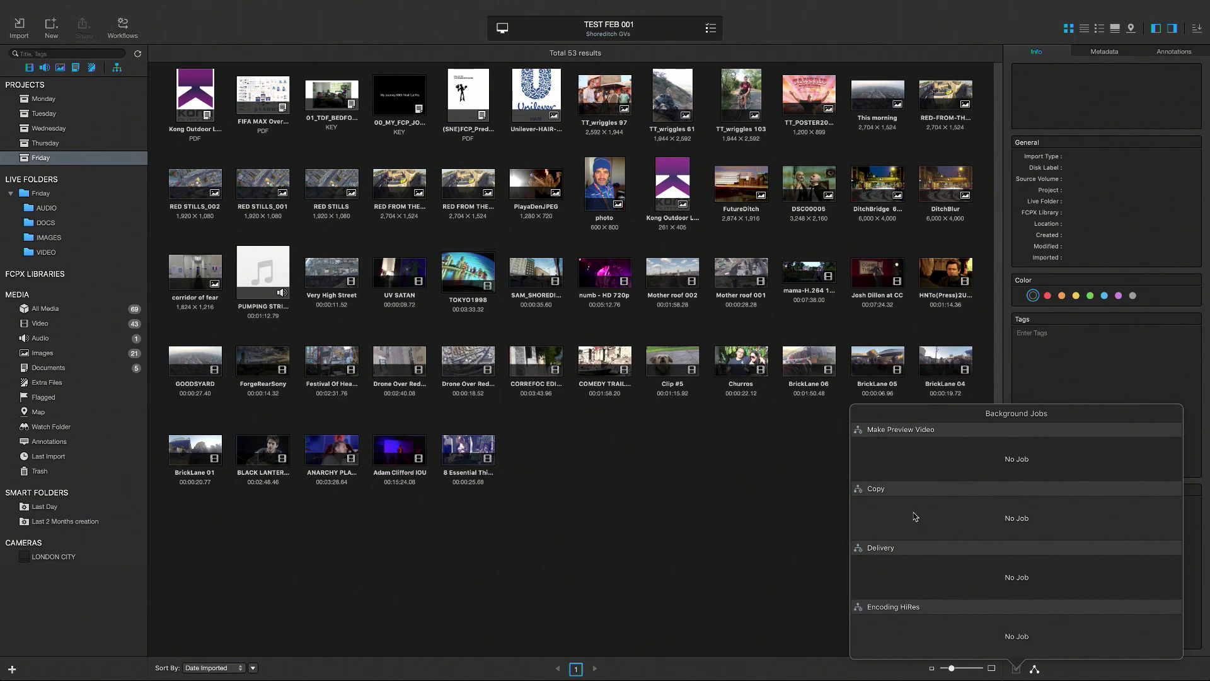
pyautogui.click(51, 208)
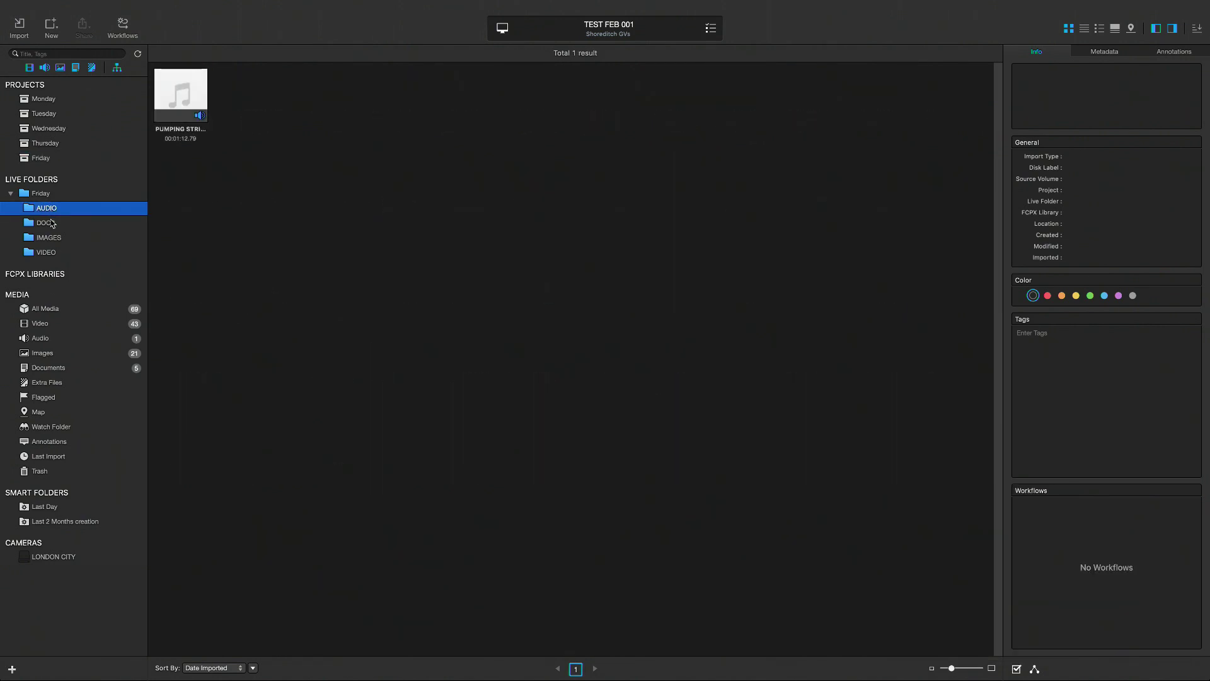
pyautogui.click(53, 224)
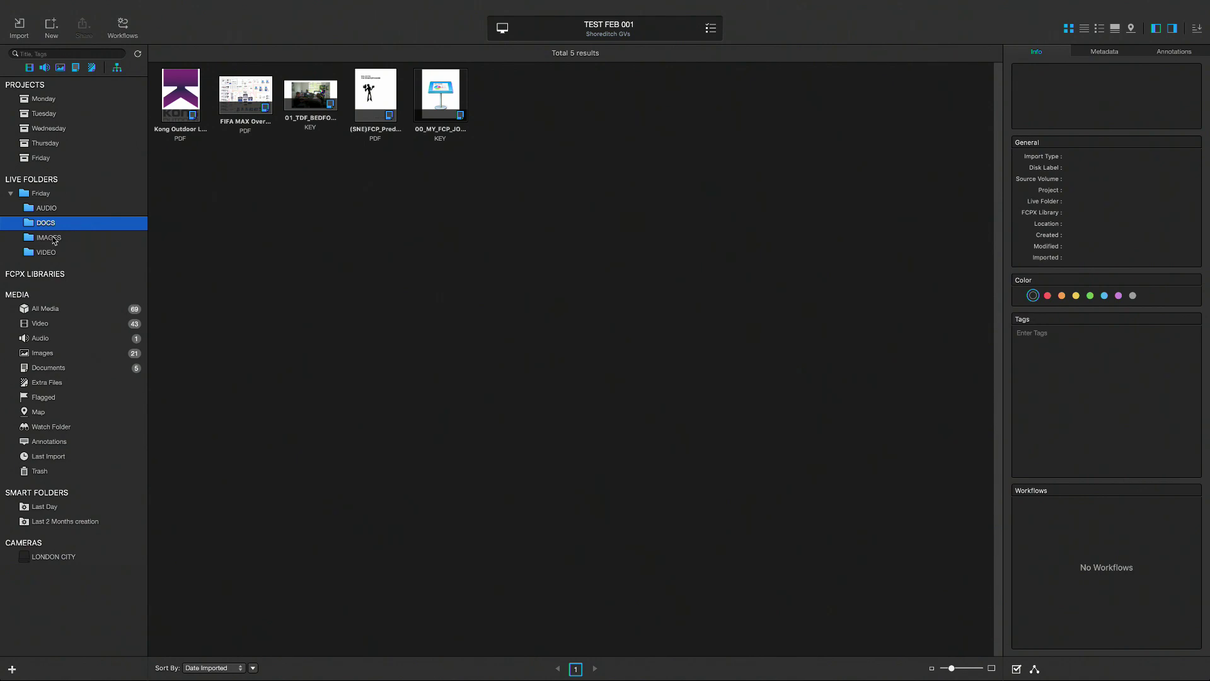
pyautogui.click(54, 239)
pyautogui.click(52, 254)
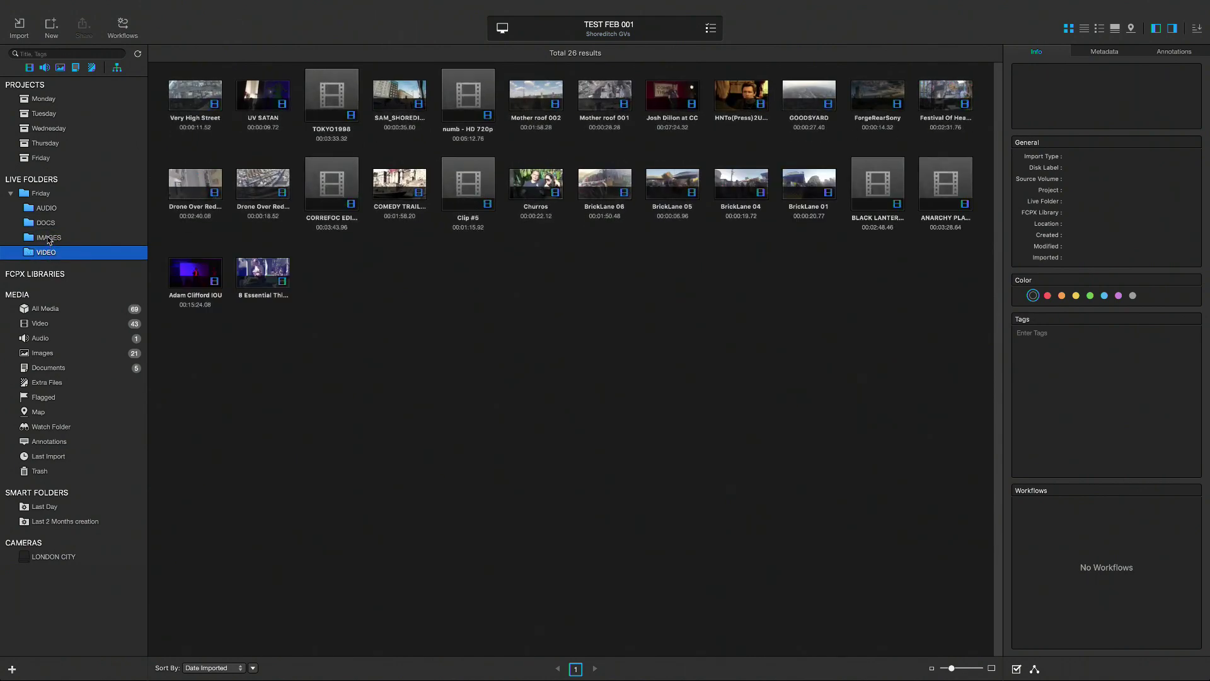
pyautogui.click(49, 238)
pyautogui.click(47, 223)
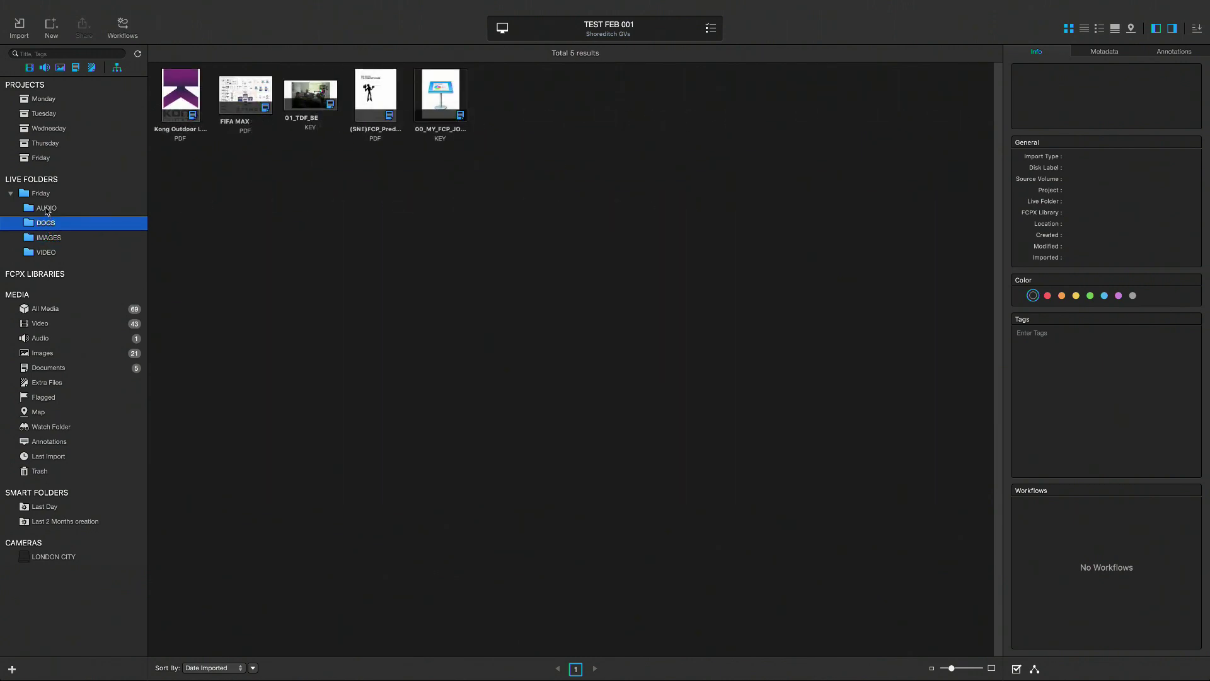
pyautogui.click(48, 211)
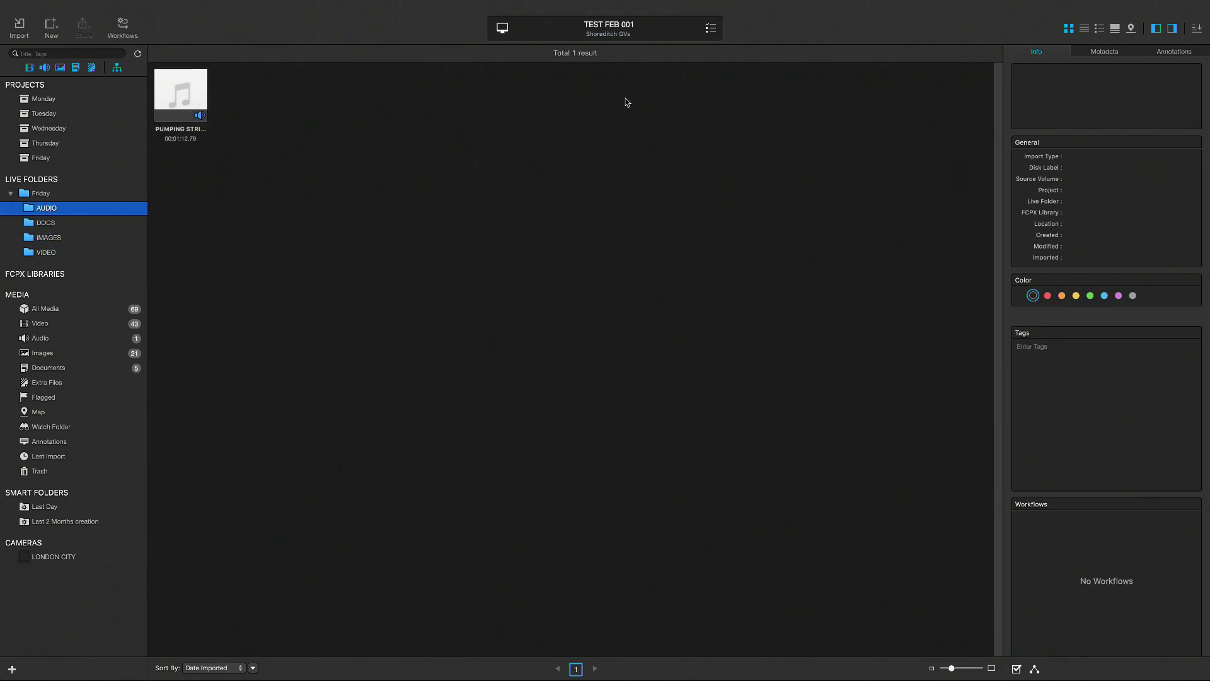
# In Final Cut Pro, browse the KeyFlow Pro 2 extension to the Friday VIDEO live folder.
pyautogui.press('super+Tab')
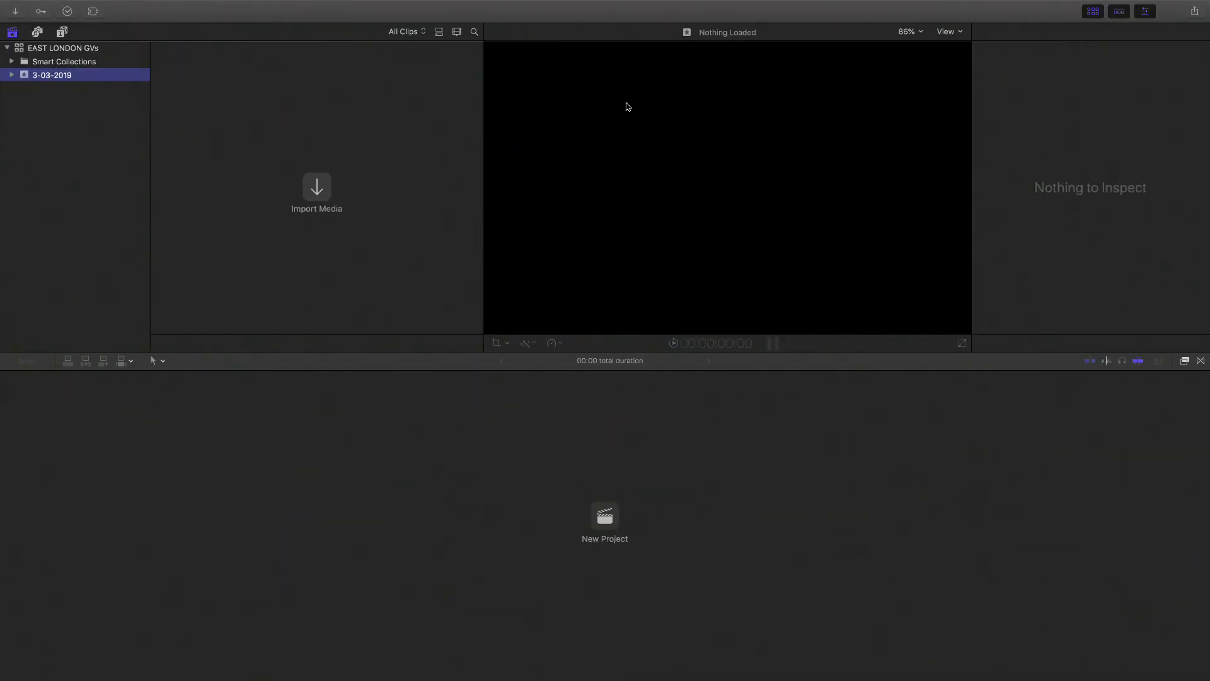
pyautogui.click(94, 13)
pyautogui.click(95, 62)
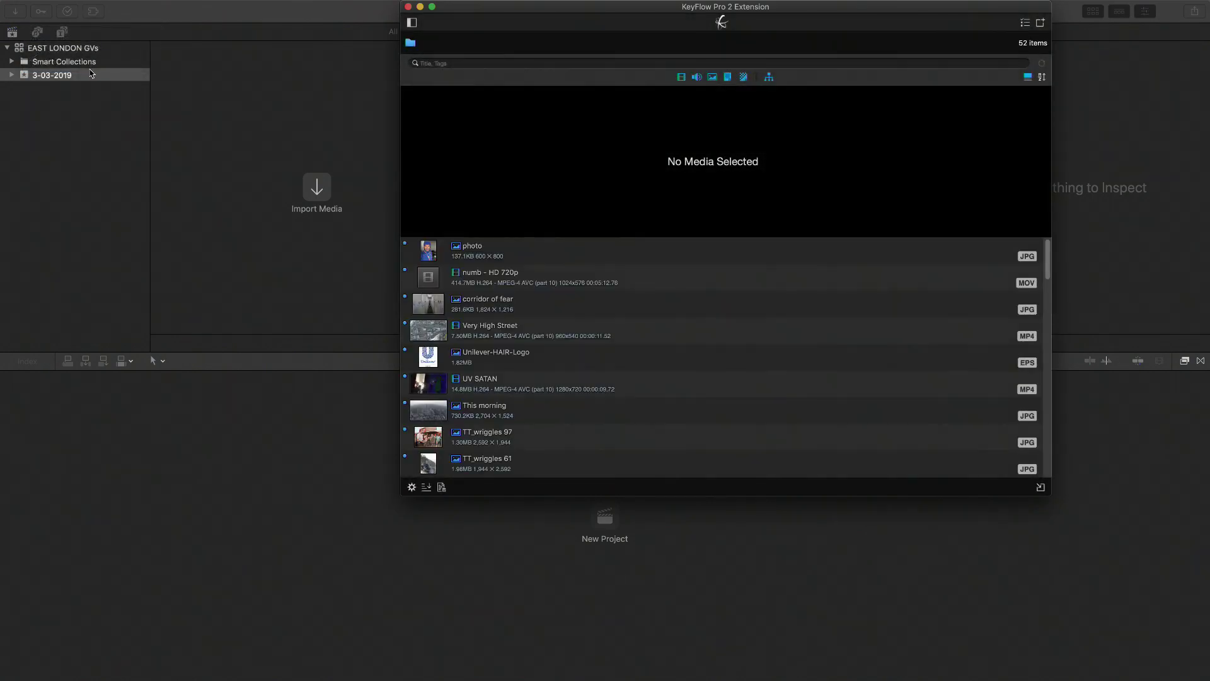
pyautogui.click(412, 23)
pyautogui.click(417, 61)
pyautogui.click(452, 77)
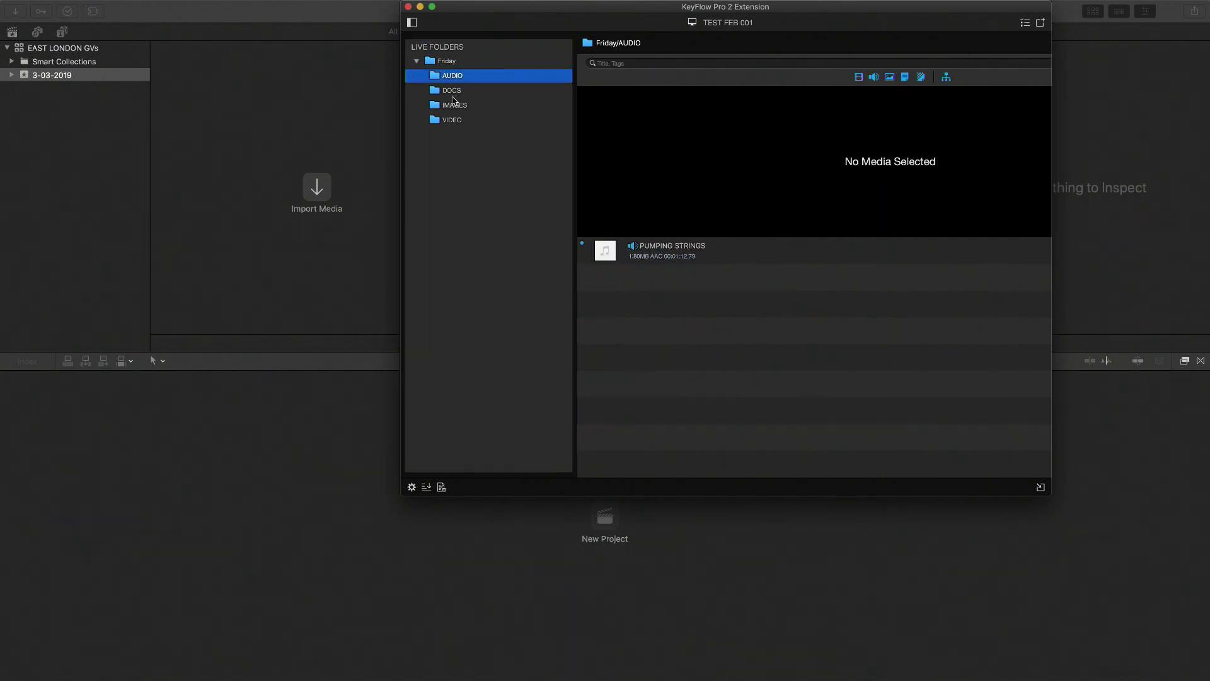
pyautogui.click(453, 93)
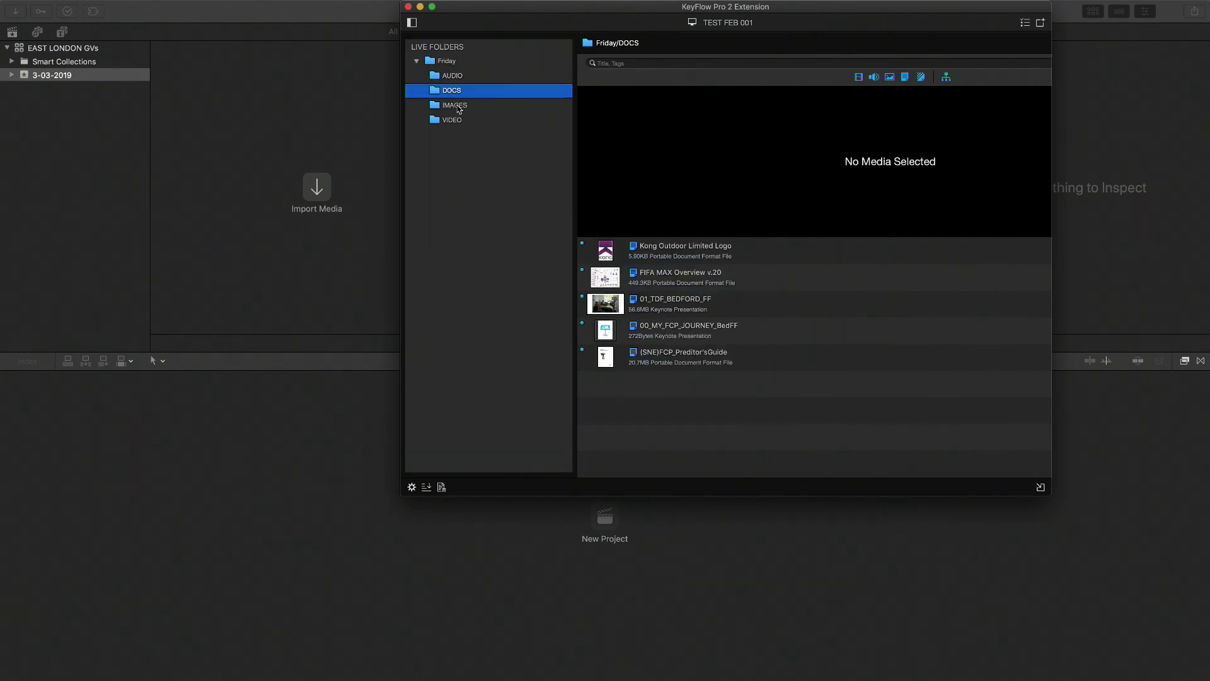
pyautogui.click(458, 109)
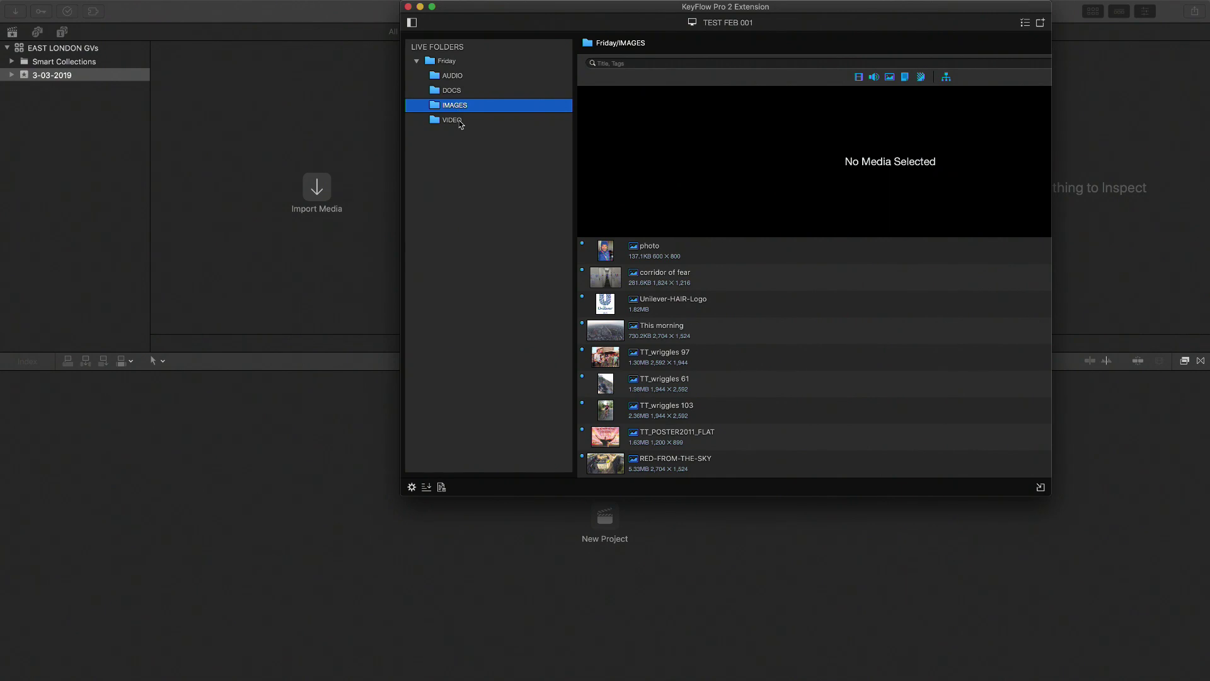
pyautogui.click(459, 122)
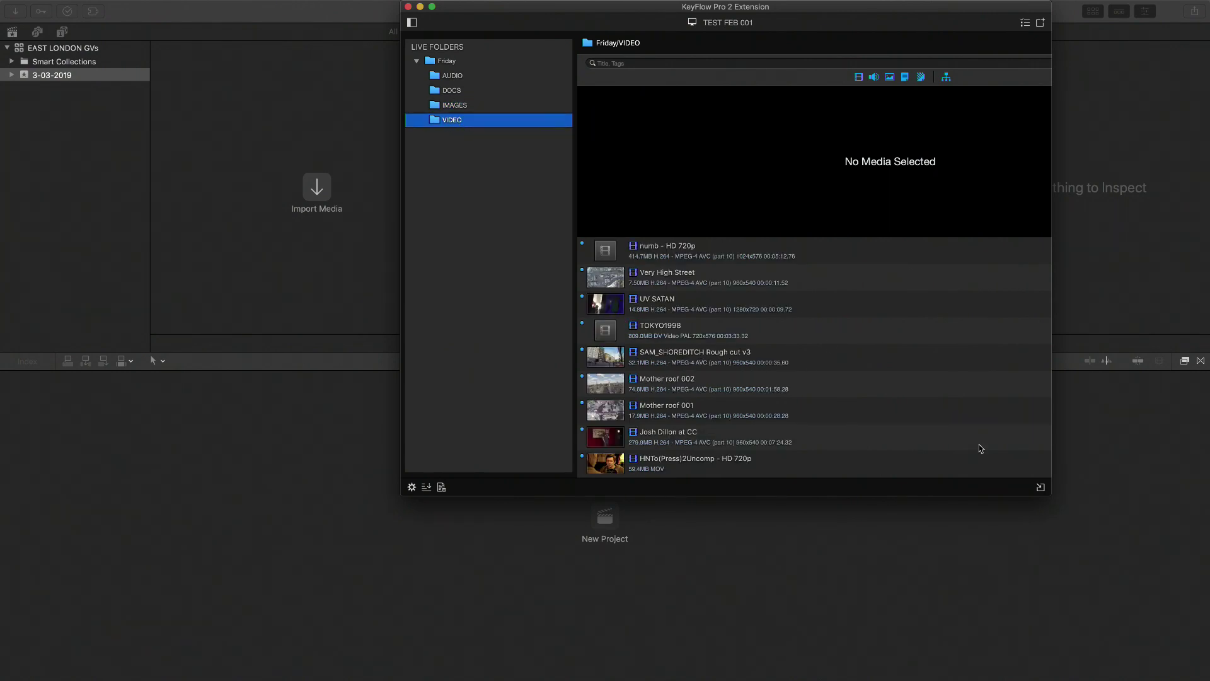
# Add all 26 VIDEO clips to the 3-03-2019 event and view them as filmstrips.
pyautogui.moveTo(1054, 511); pyautogui.dragTo(1106, 620)
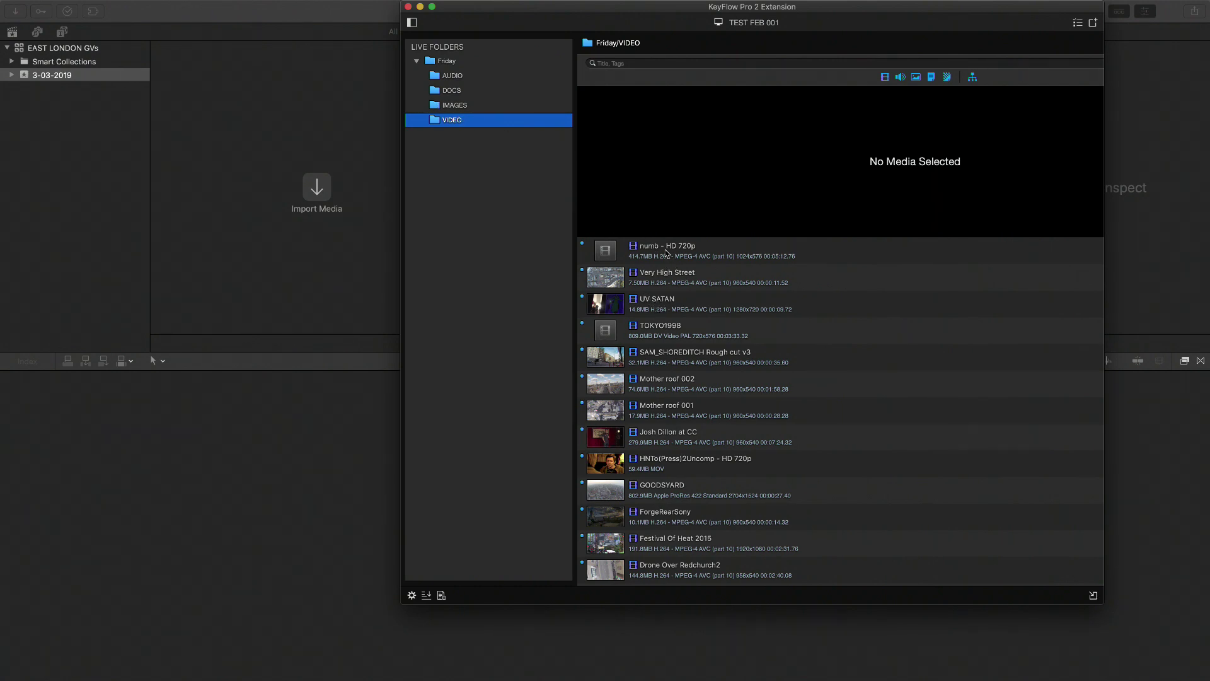
pyautogui.click(667, 250)
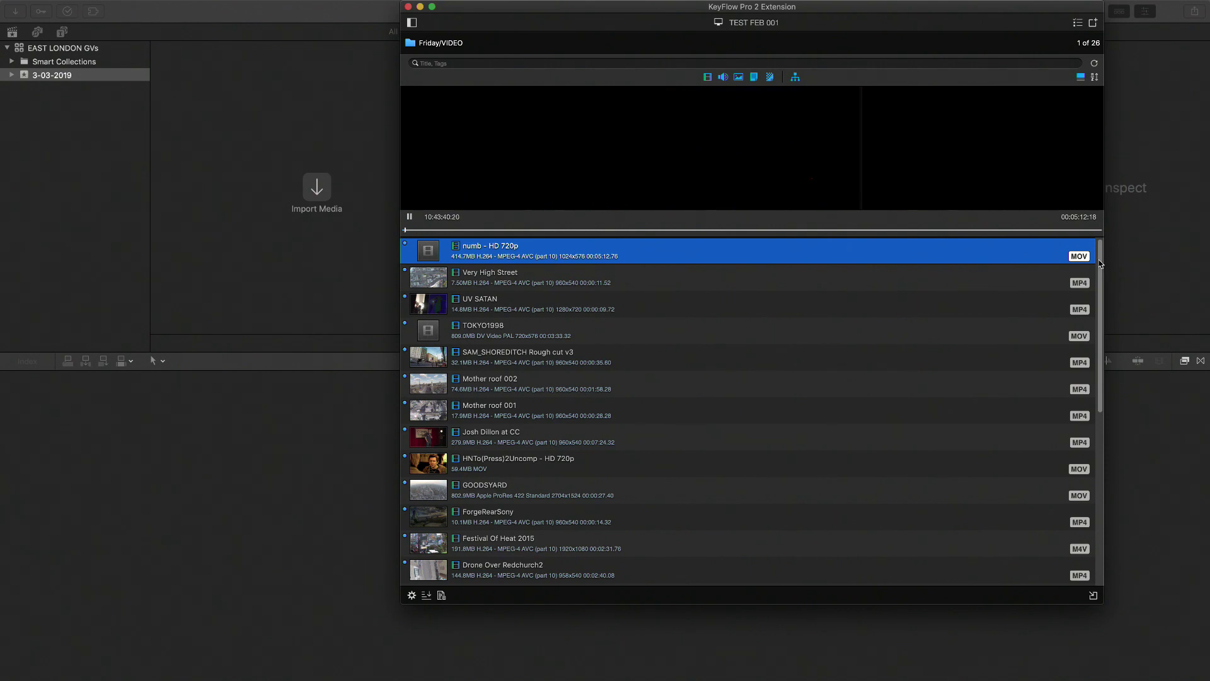
pyautogui.press('space')
pyautogui.moveTo(1098, 322); pyautogui.dragTo(1077, 506)
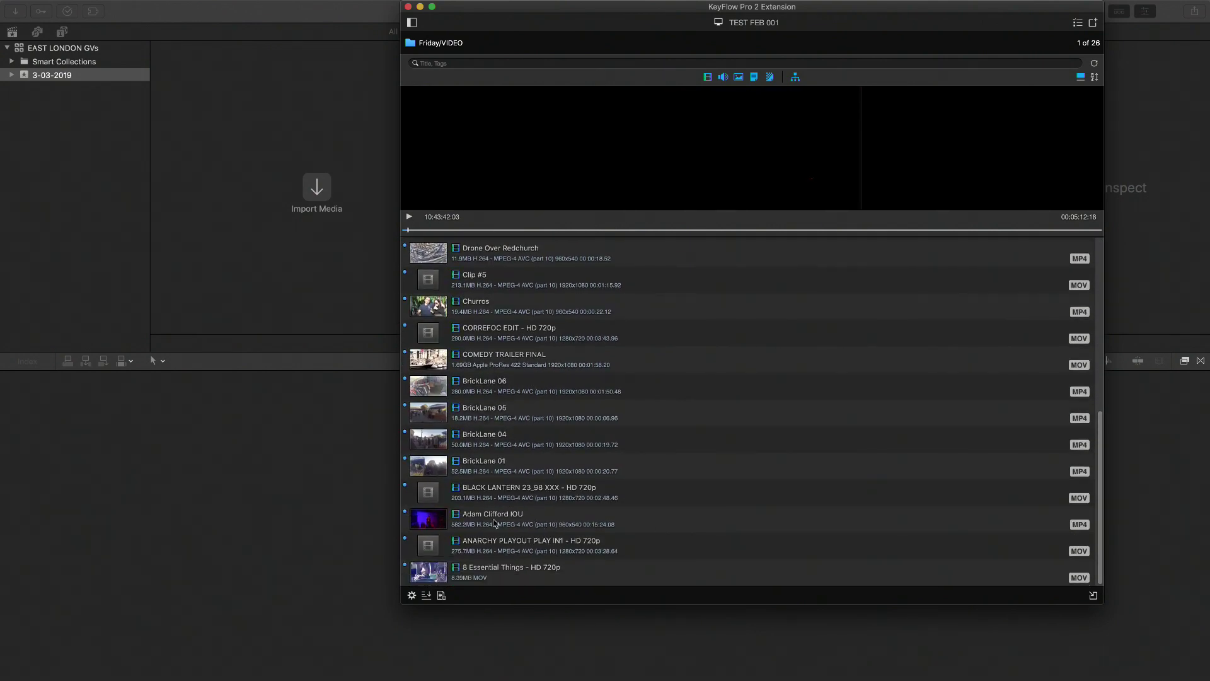
pyautogui.press('super+a')
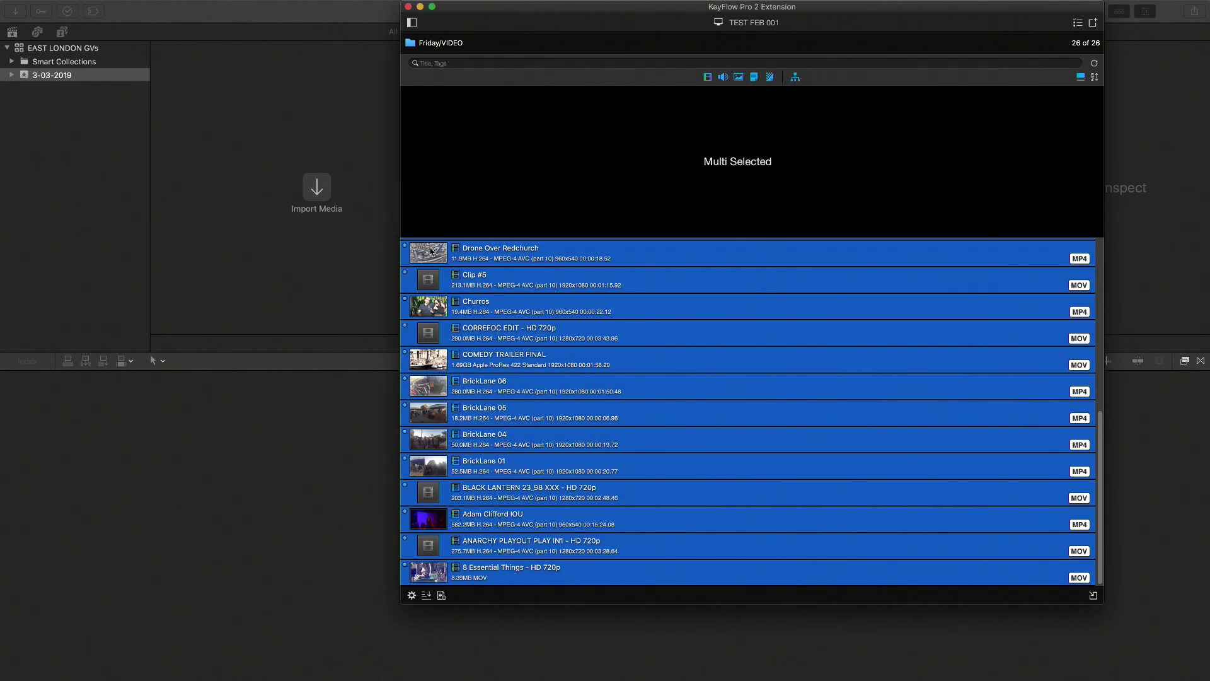
pyautogui.moveTo(431, 250); pyautogui.dragTo(396, 29)
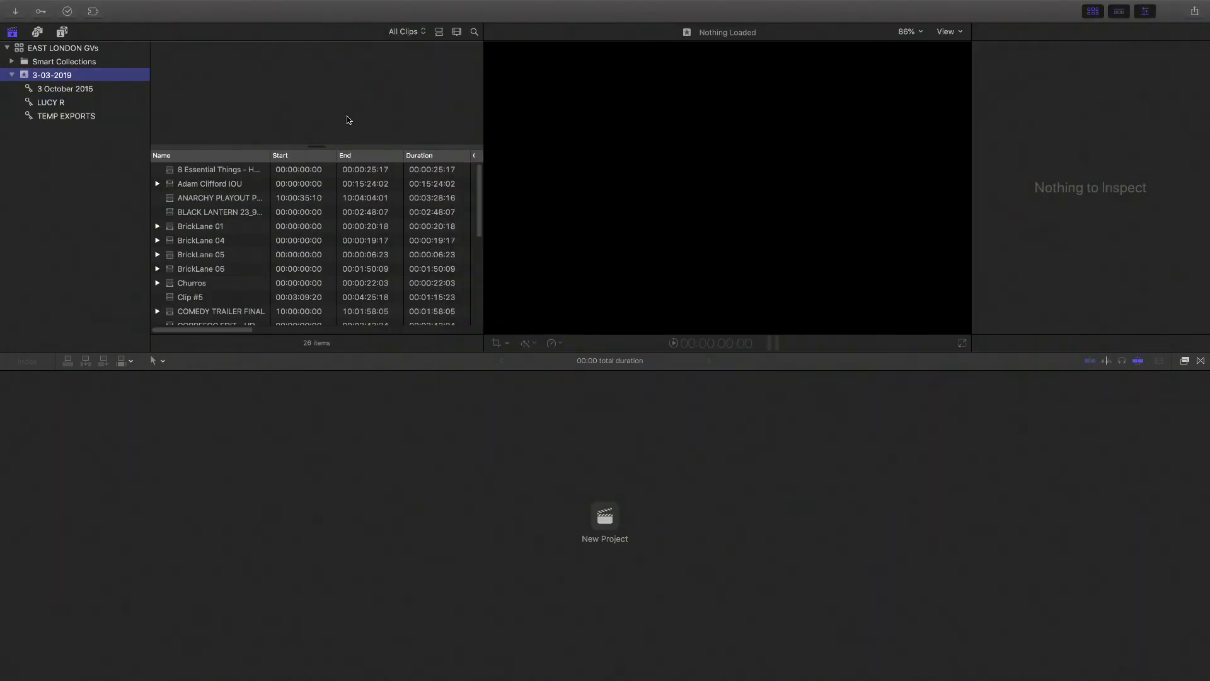
pyautogui.click(439, 32)
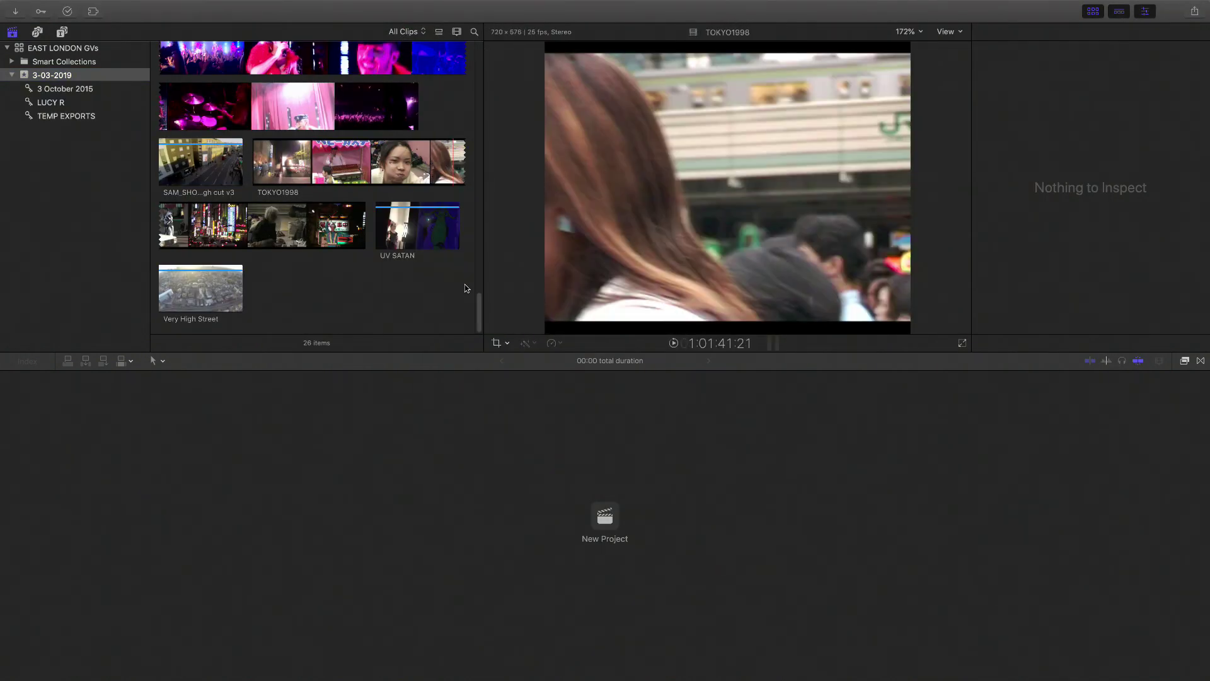
pyautogui.moveTo(477, 309); pyautogui.dragTo(476, 250)
pyautogui.scroll(-1, 479, 248)
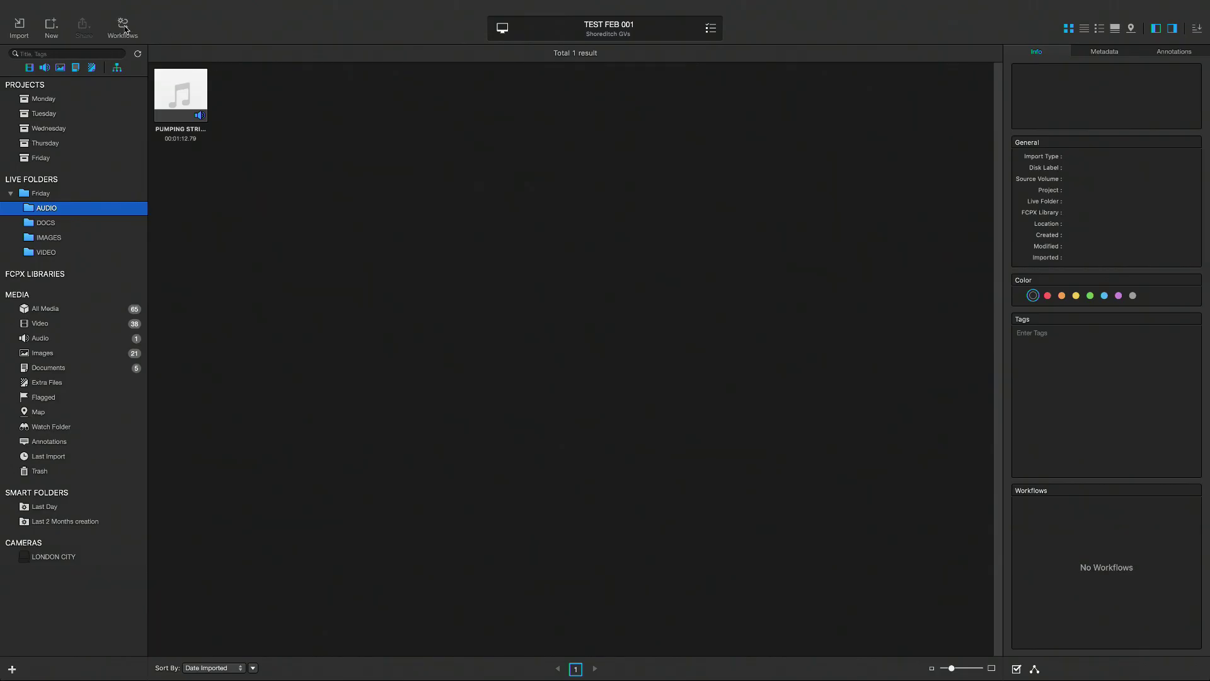
# Start a new workflow and inspect its Kind, property and action options without changing them.
pyautogui.click(125, 29)
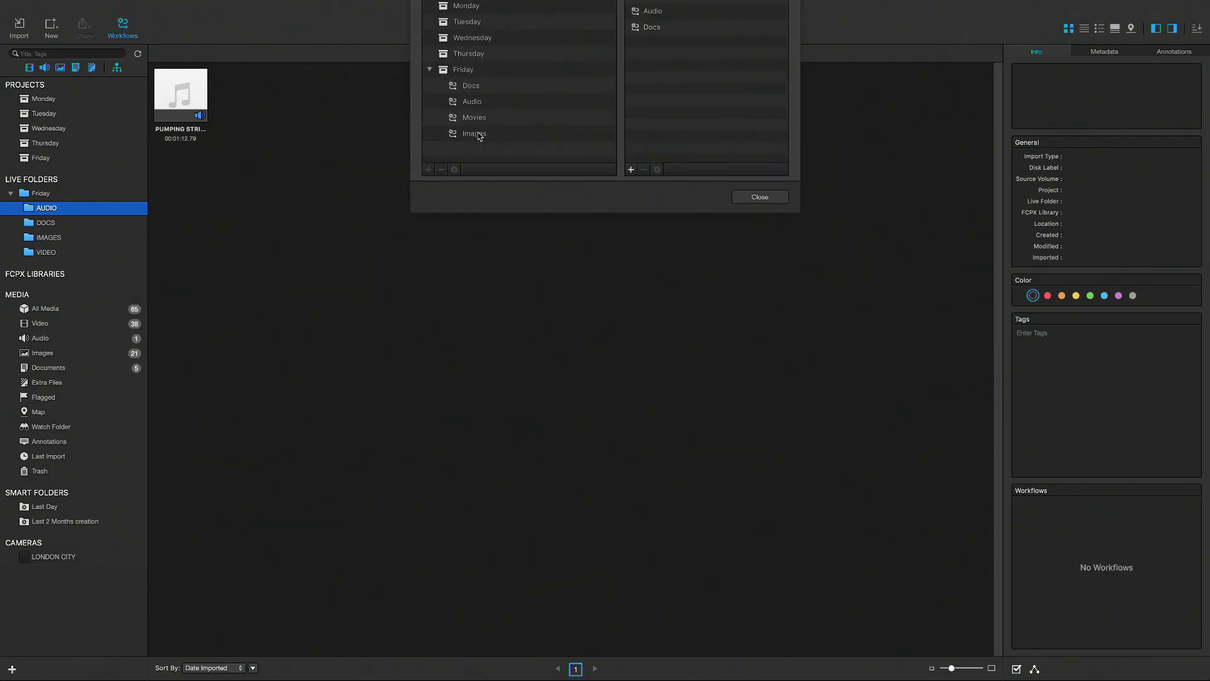
pyautogui.click(631, 243)
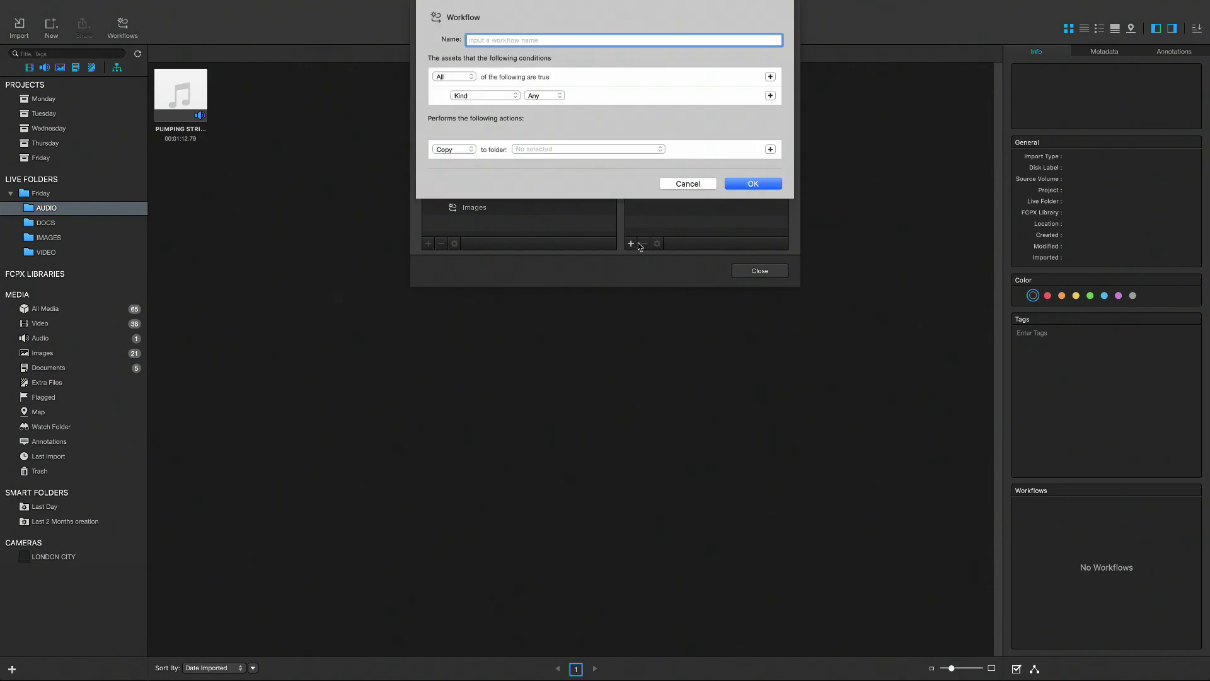
pyautogui.click(542, 96)
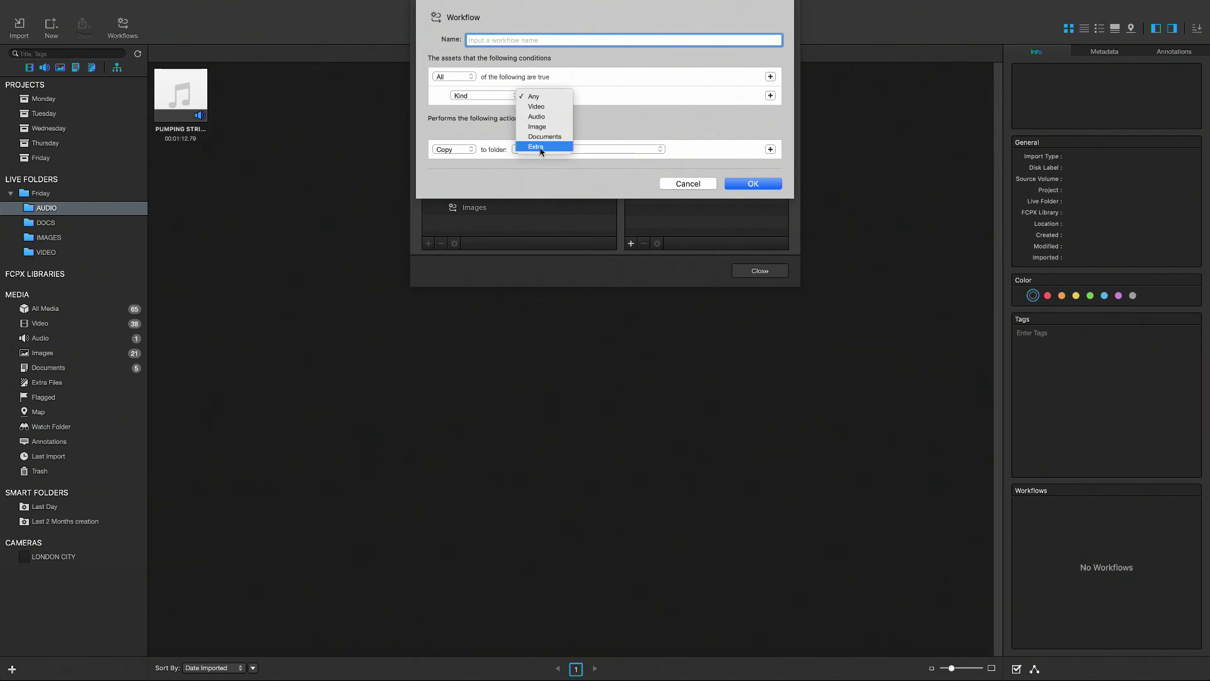
pyautogui.click(554, 100)
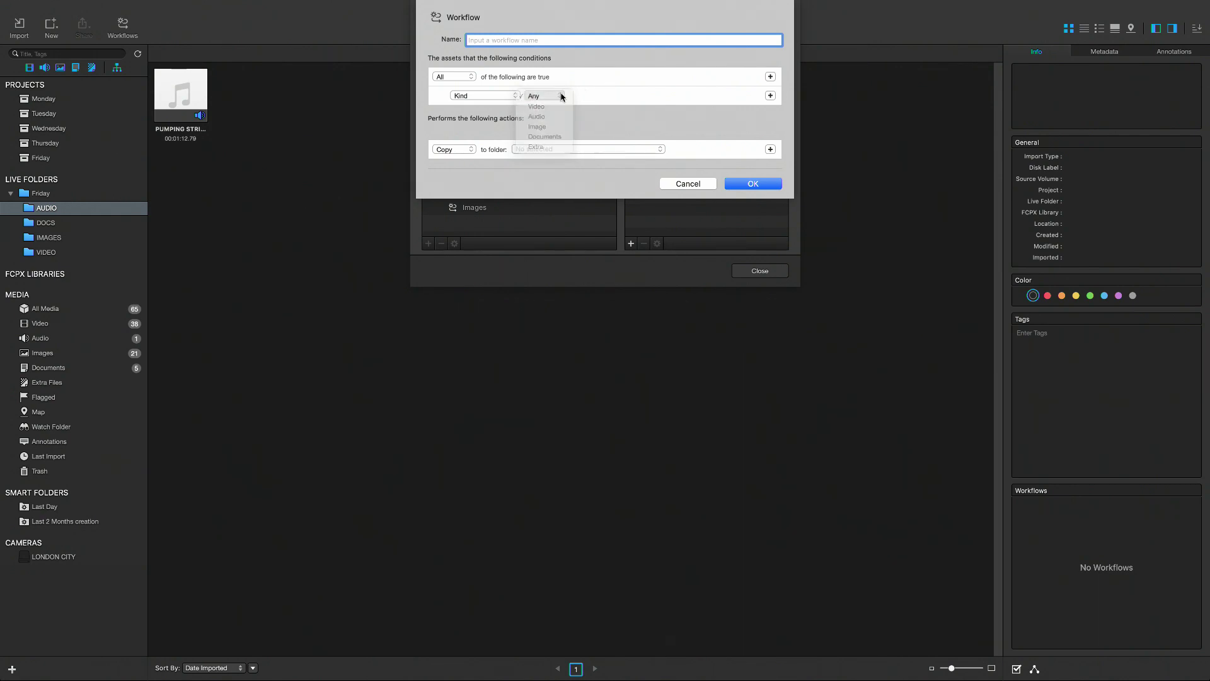
pyautogui.click(510, 96)
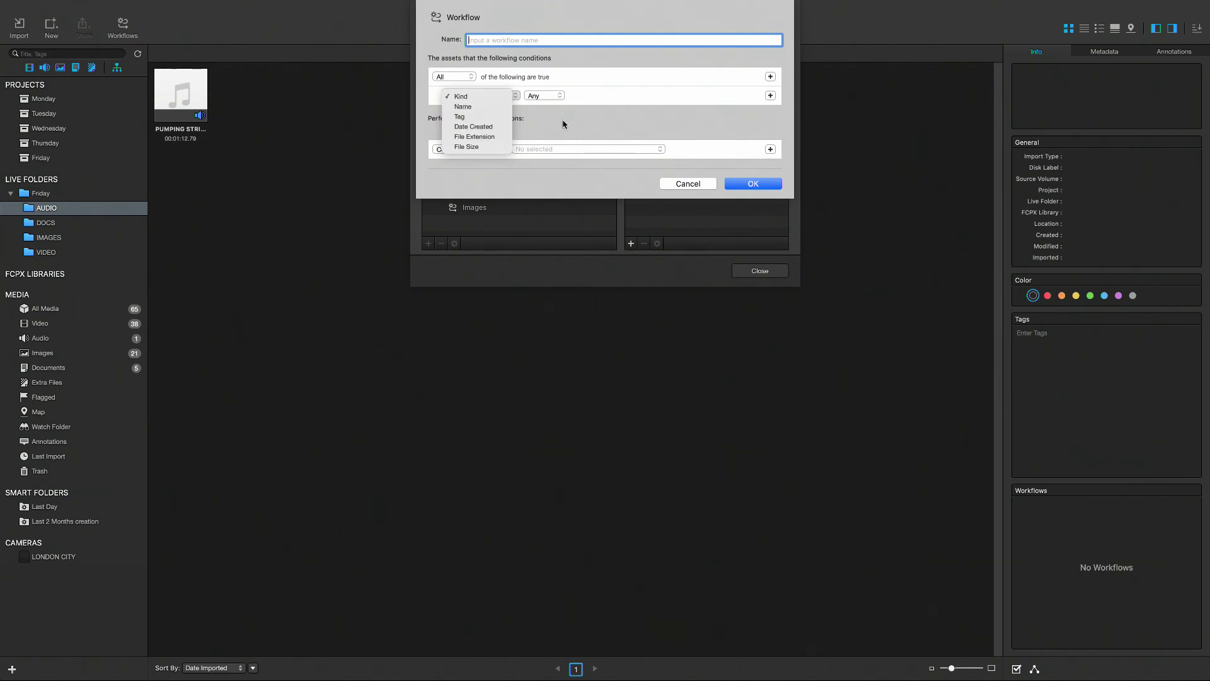
pyautogui.click(588, 123)
pyautogui.click(462, 151)
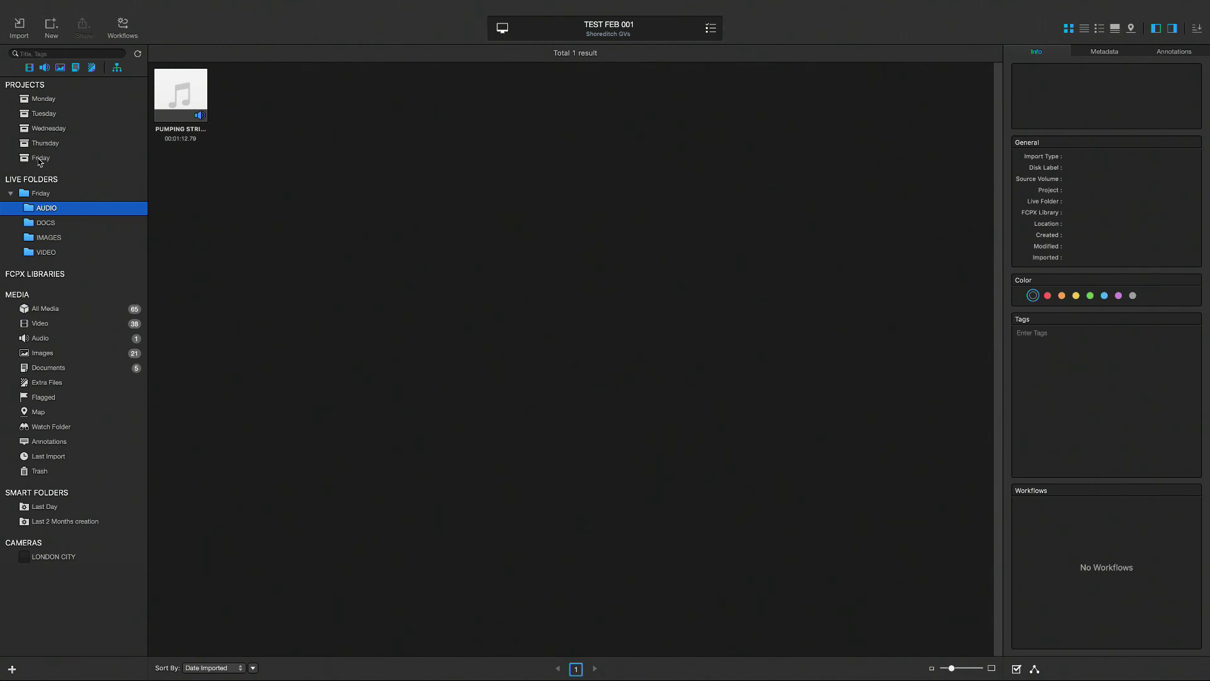
# Select all 53 Friday files and view the Run Workflow options, dismissing the menu unused.
pyautogui.click(40, 159)
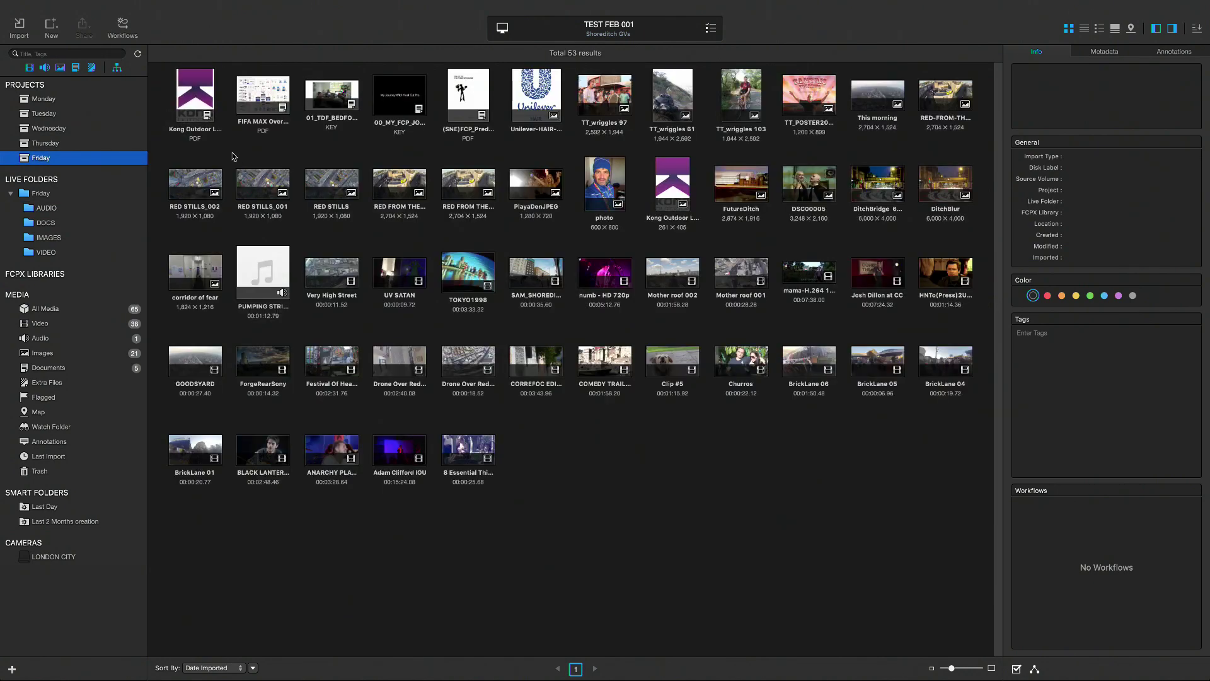
pyautogui.press('super+a')
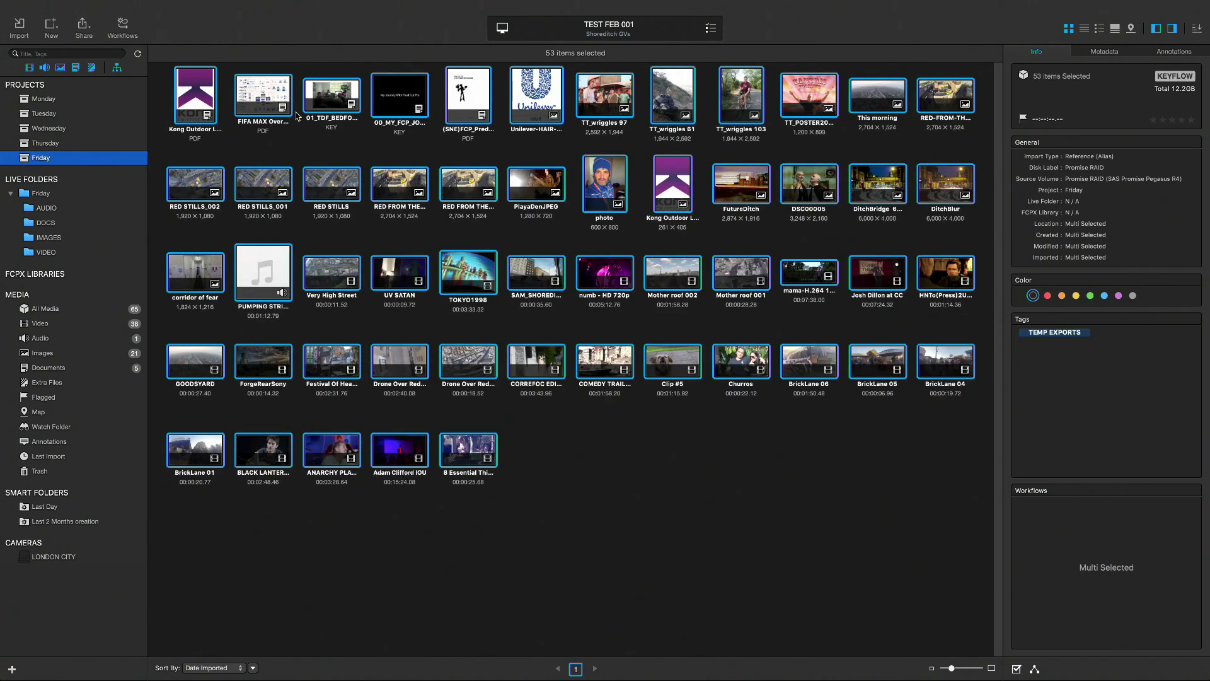
pyautogui.rightClick(260, 93)
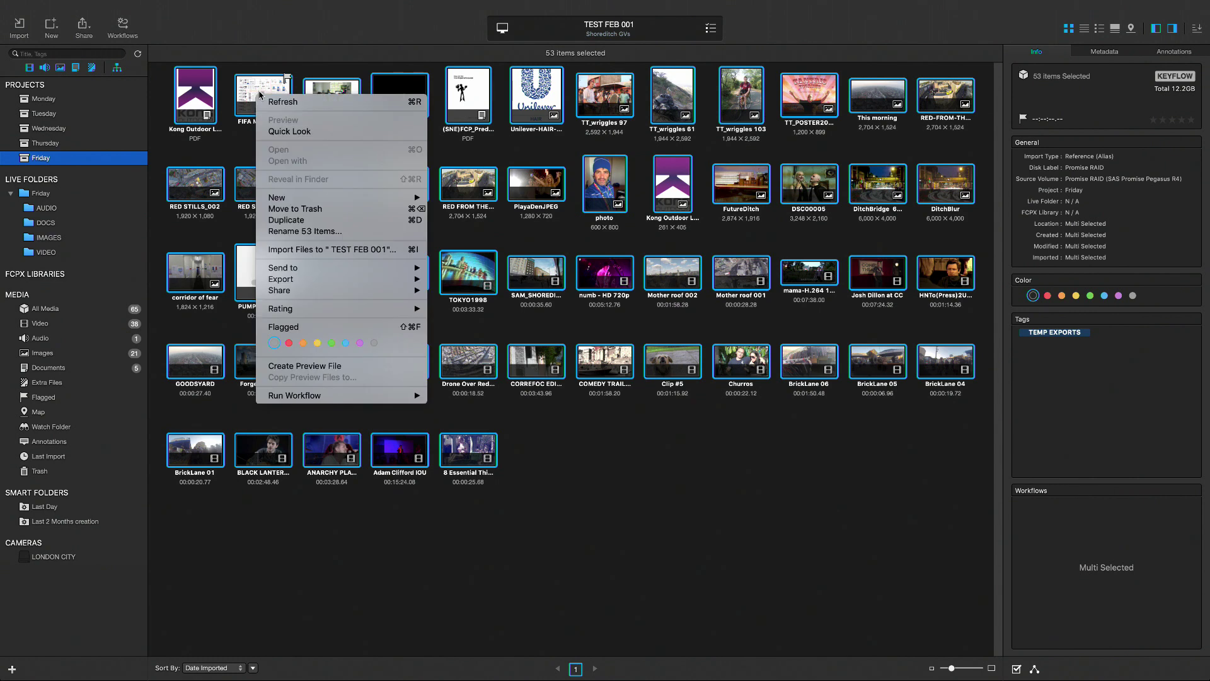
pyautogui.moveTo(324, 400)
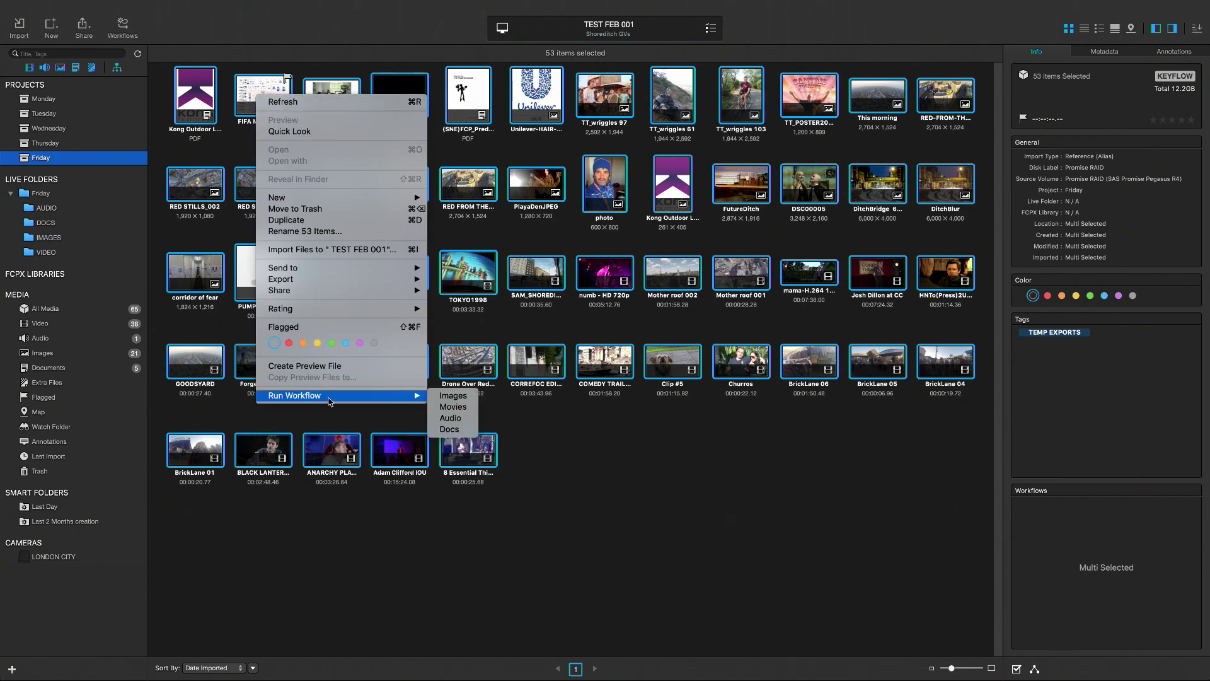
pyautogui.click(609, 478)
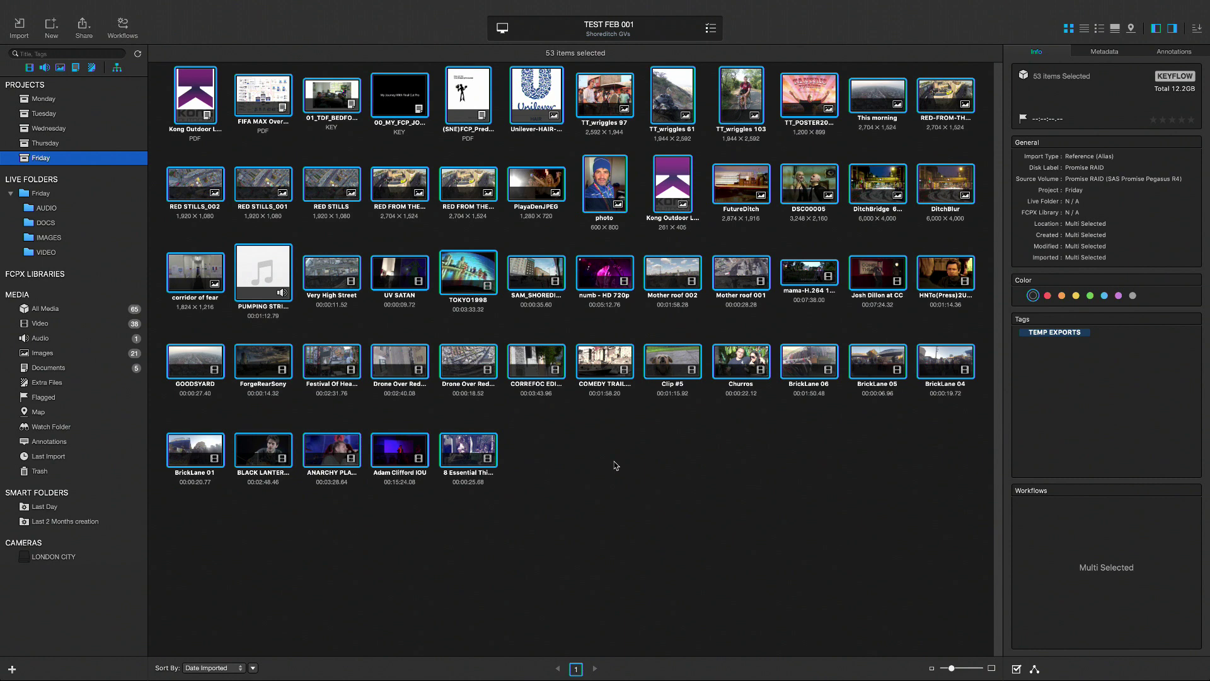